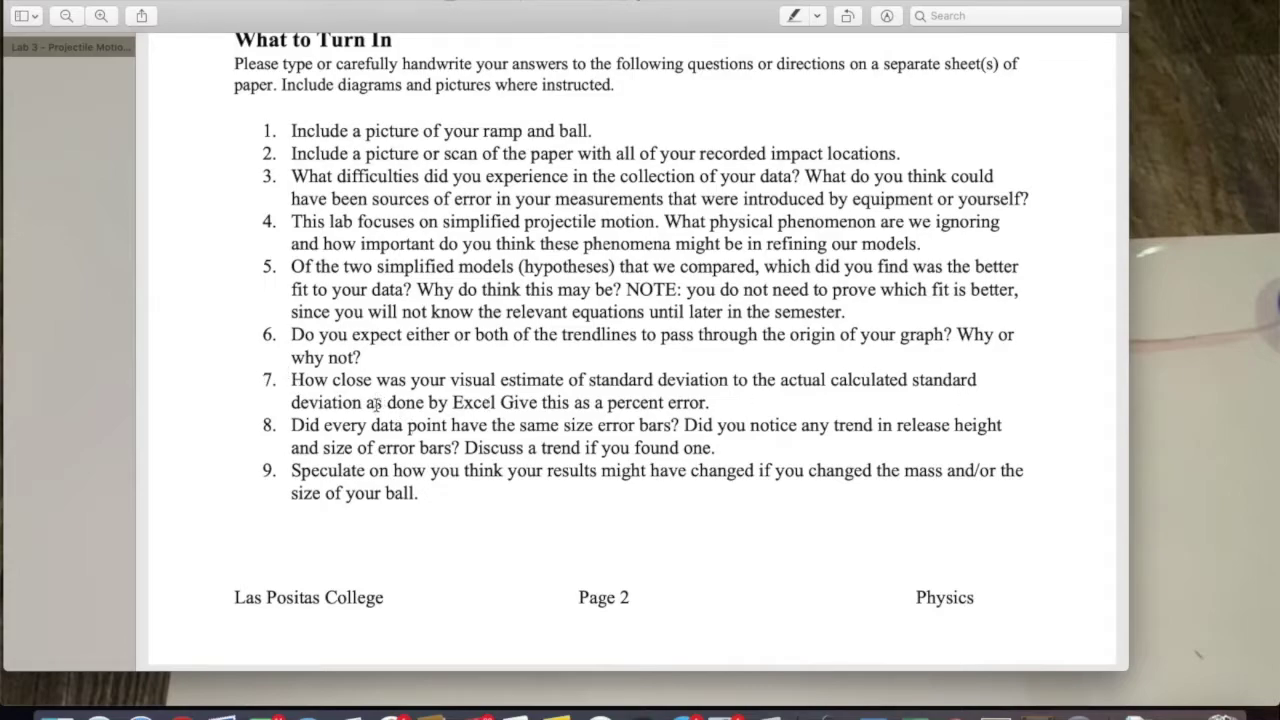
Review the turn-in questions and experimental procedure in the Projectile Motion lab handout, and bring up the ball impact video
scroll(665, 381, up, 1)
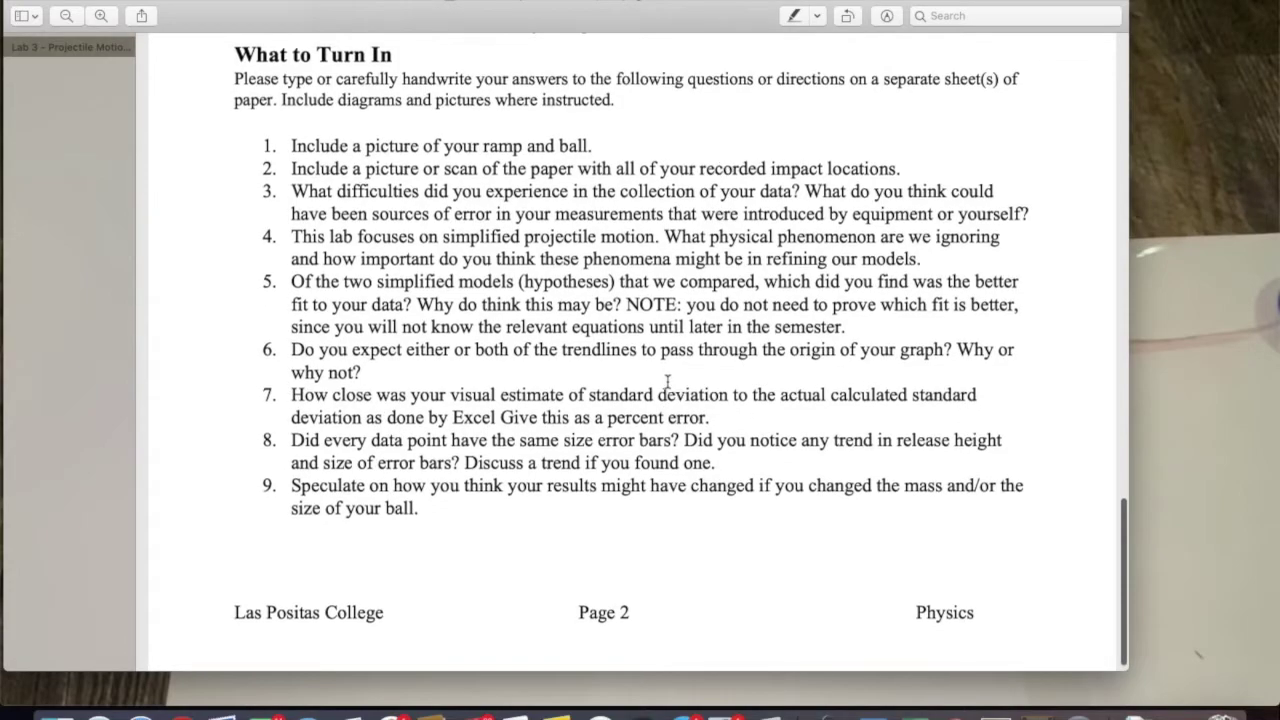
scroll(690, 400, up, 5)
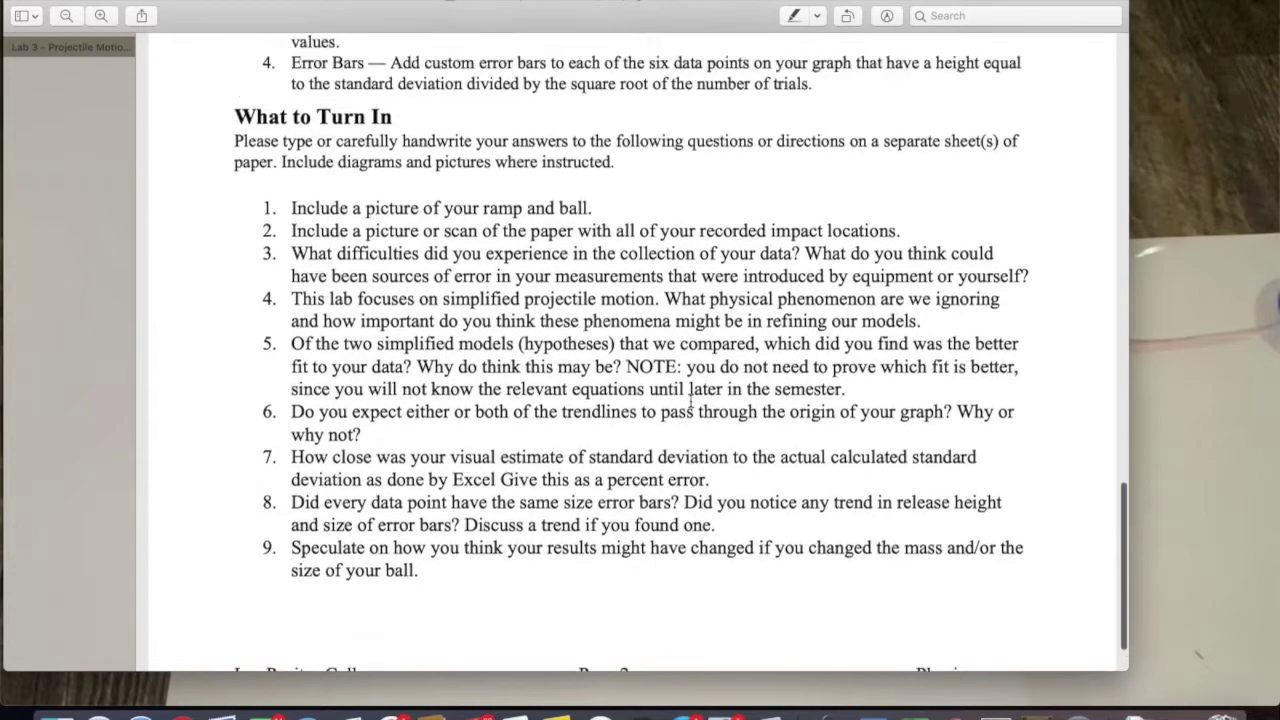
scroll(690, 400, up, 5)
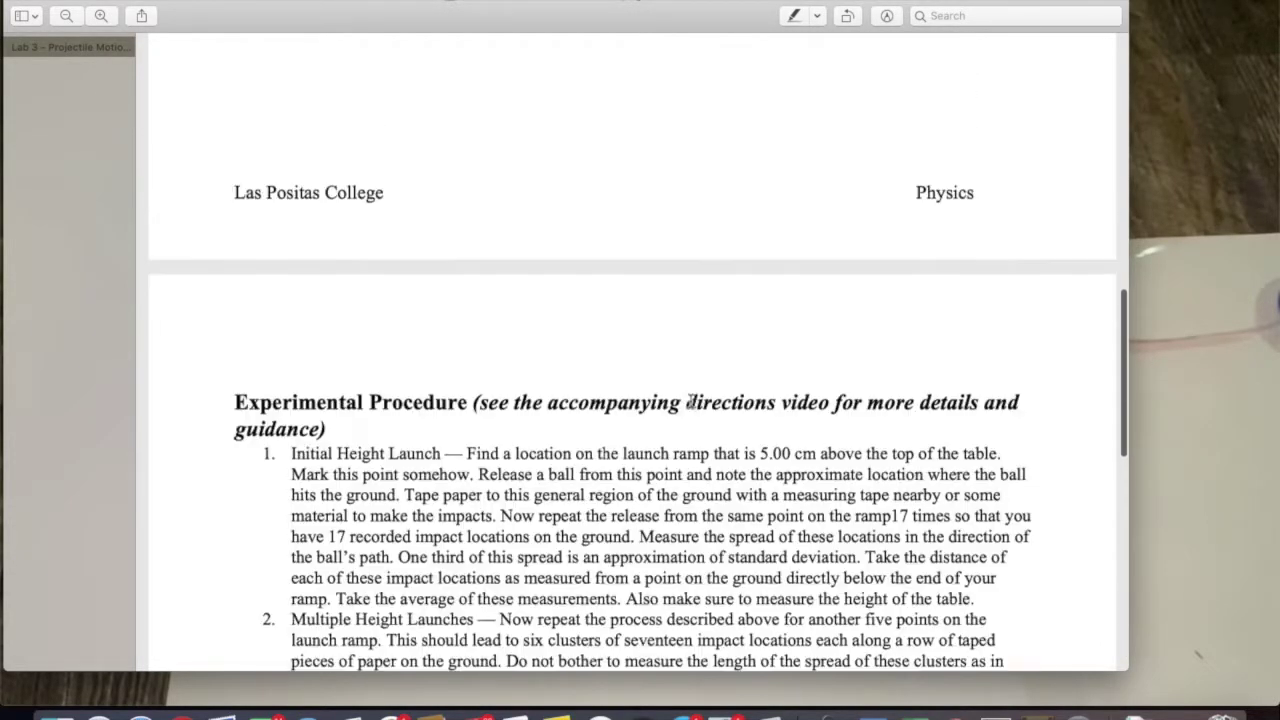
scroll(690, 402, down, 2)
scroll(690, 400, down, 3)
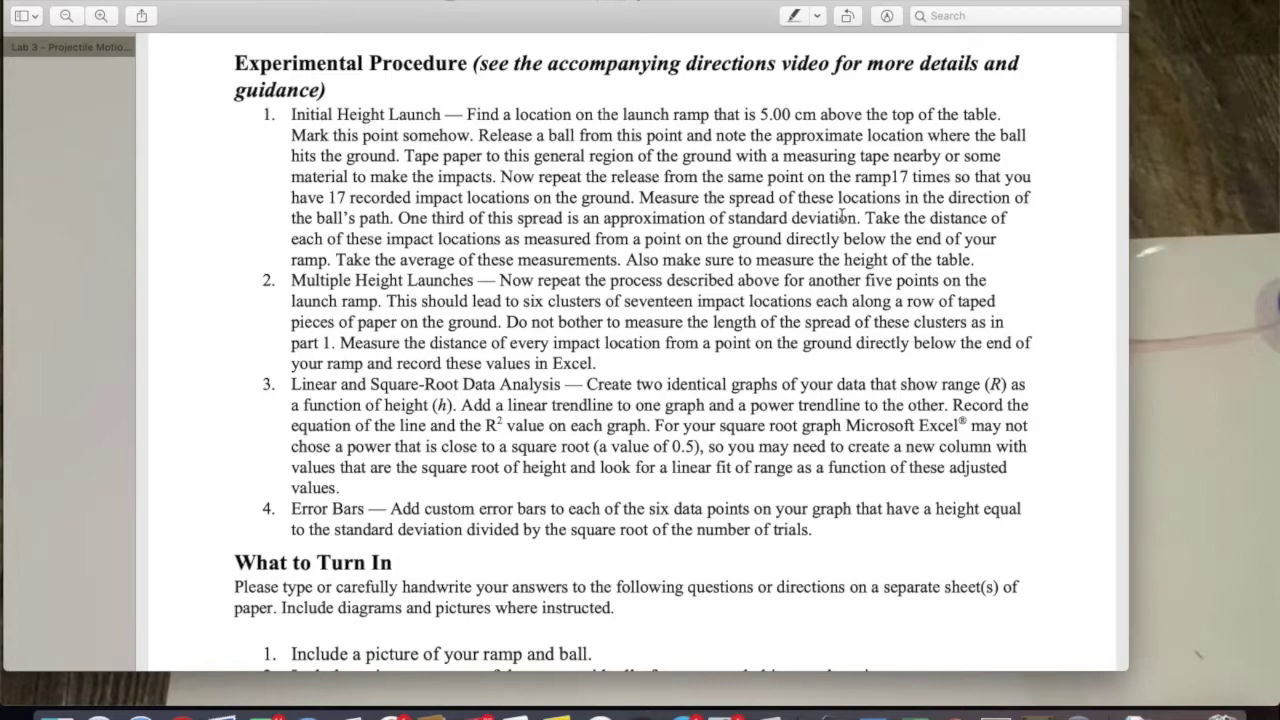
key(ctrl+Up)
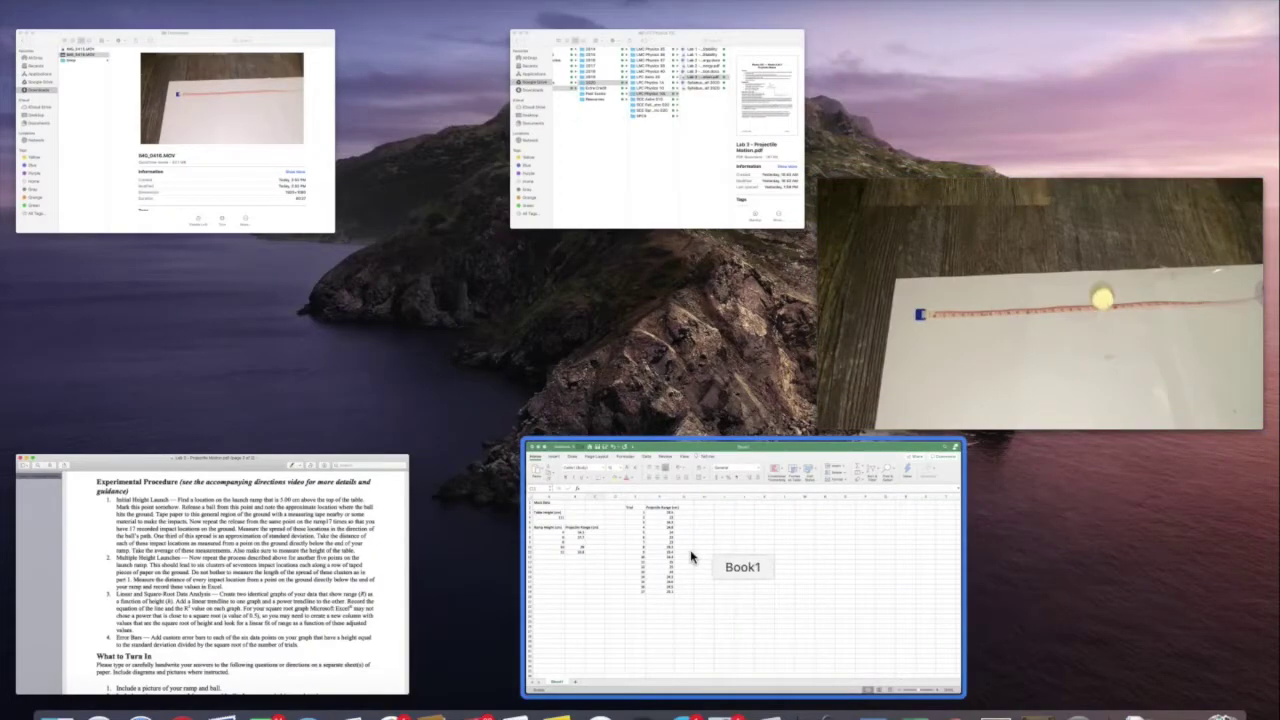
click(1080, 337)
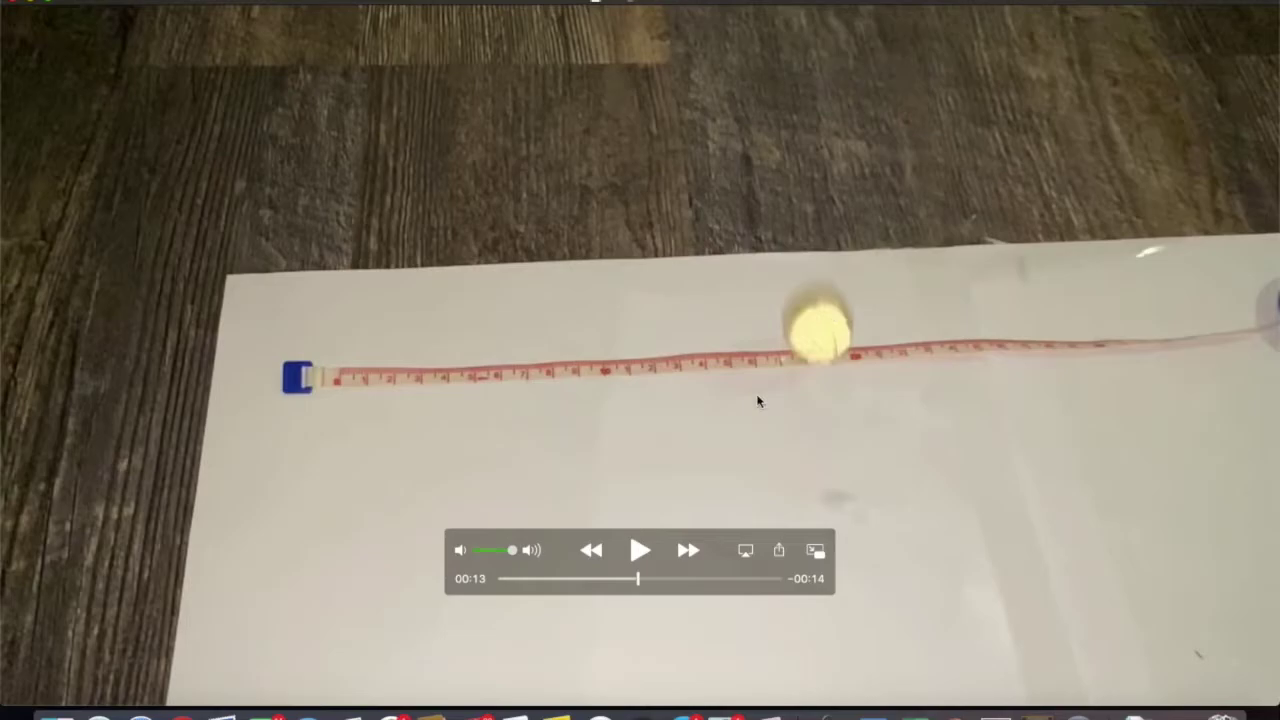
Switch to the Excel workbook Book1 and set the worksheet zoom to 150%
key(ctrl+Up)
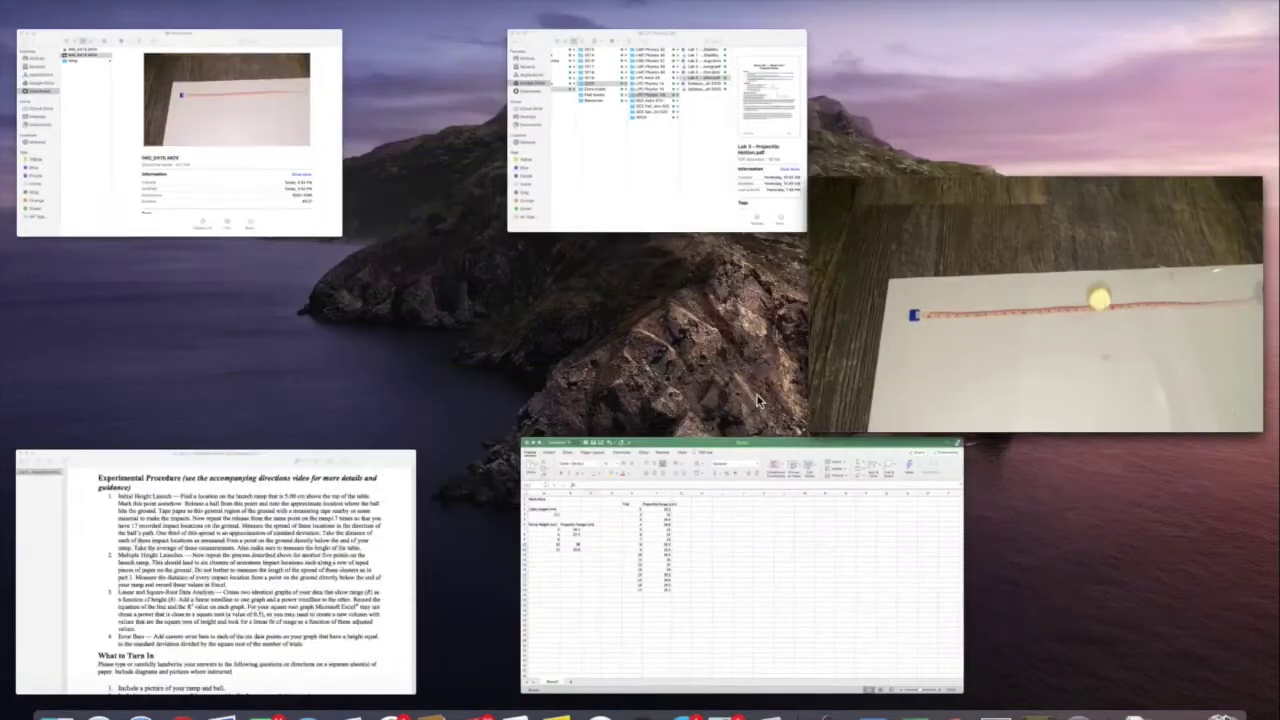
click(657, 527)
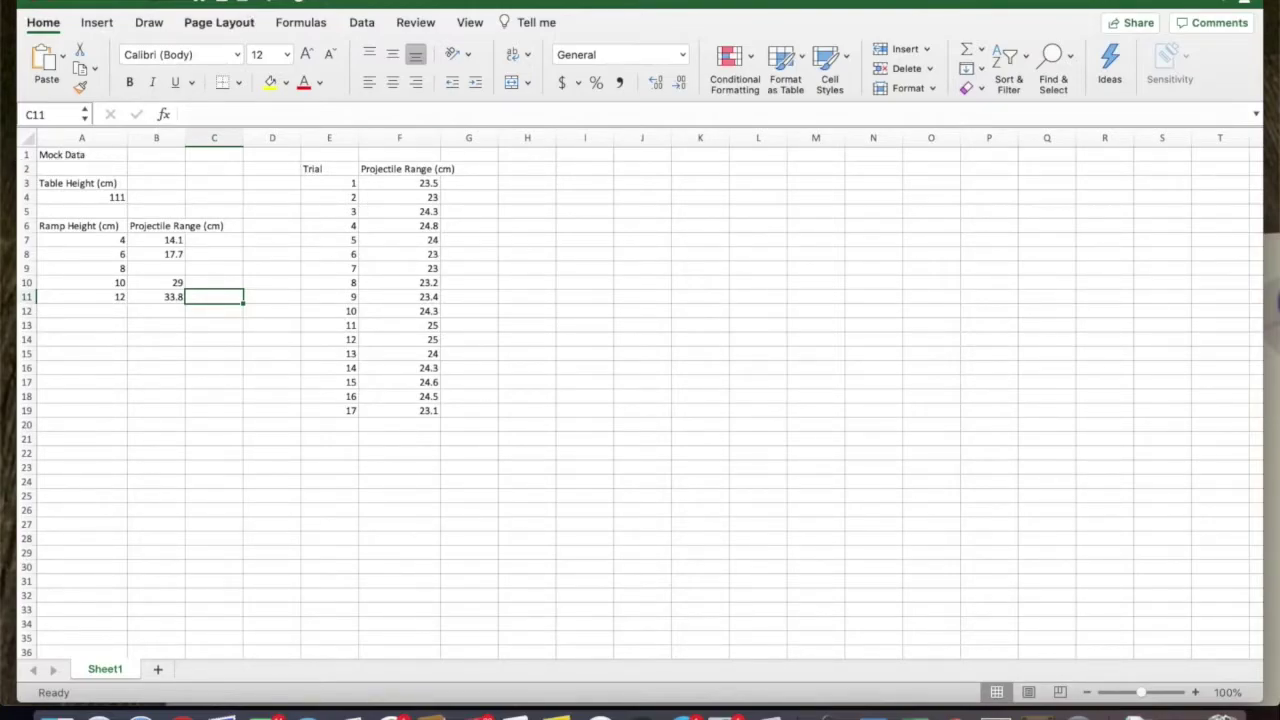
click(280, 0)
mouse_move(185, 0)
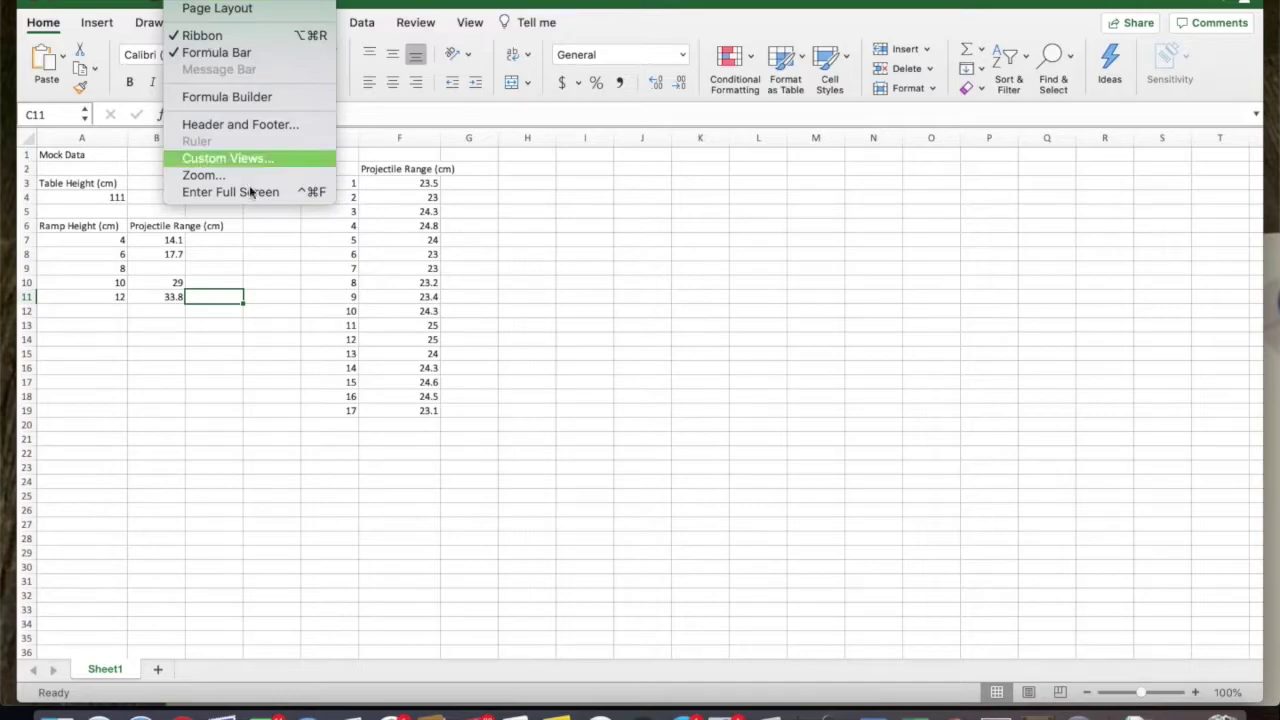
click(212, 176)
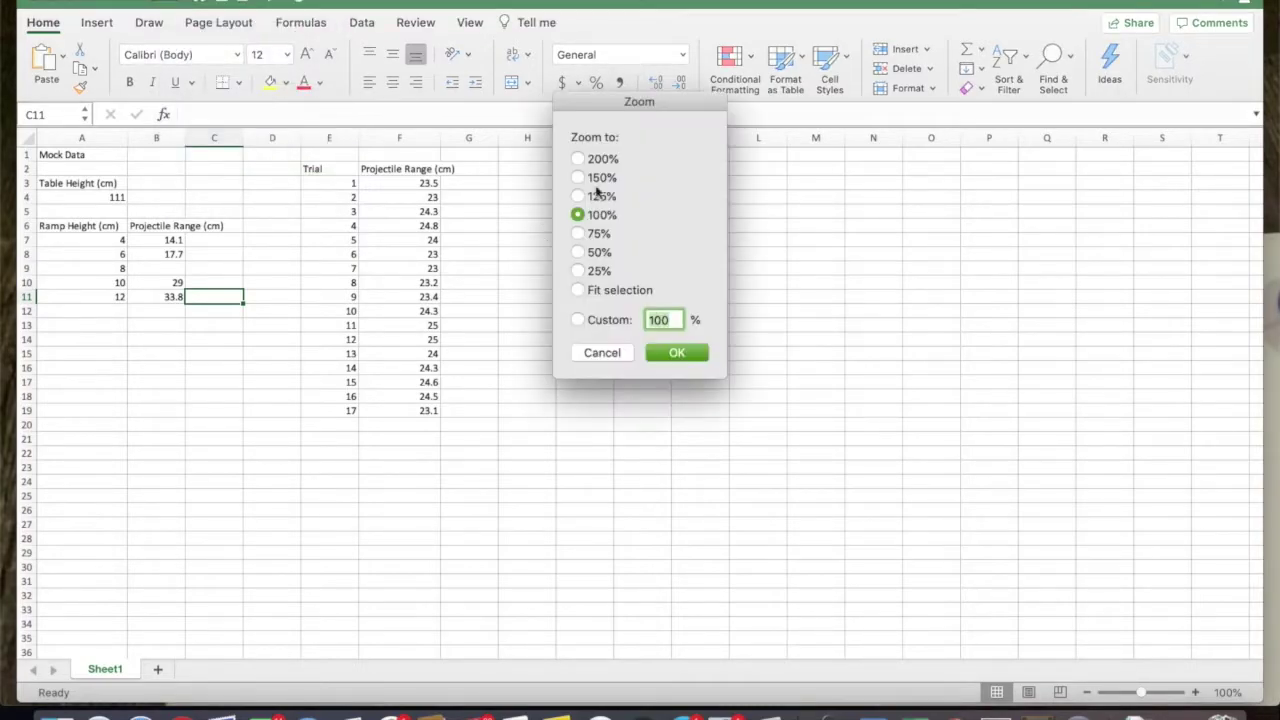
click(600, 178)
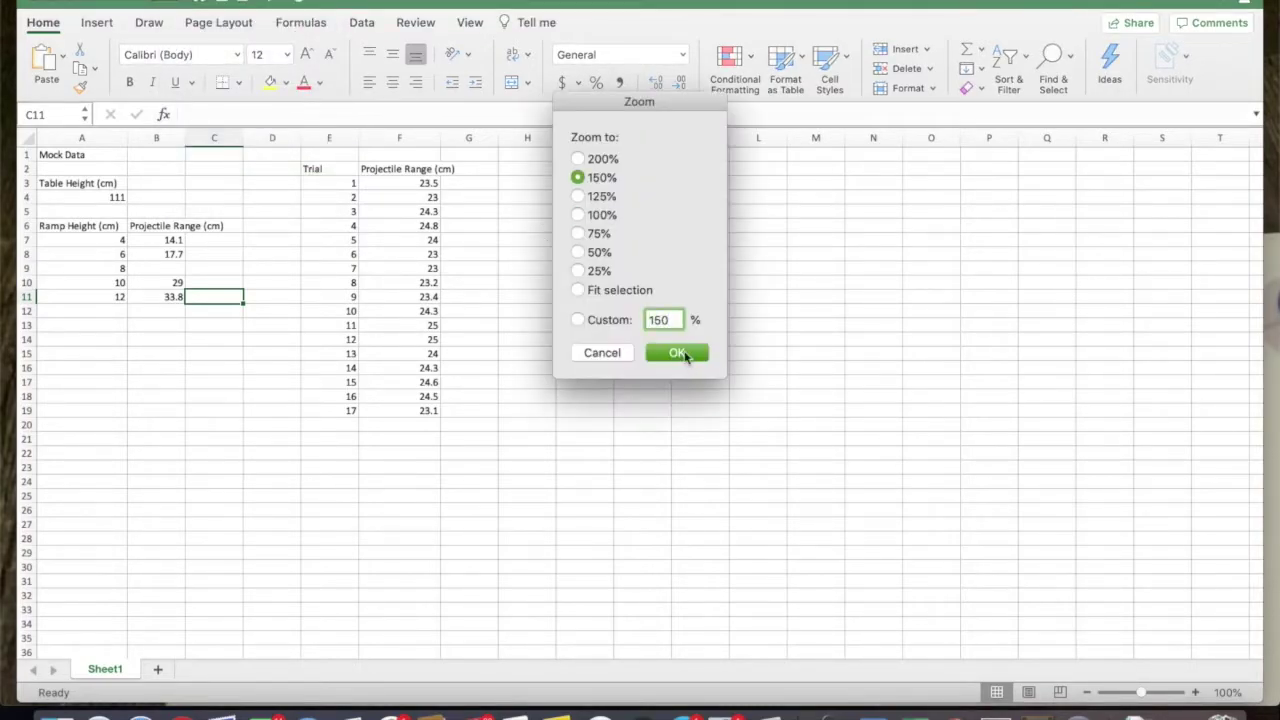
click(677, 352)
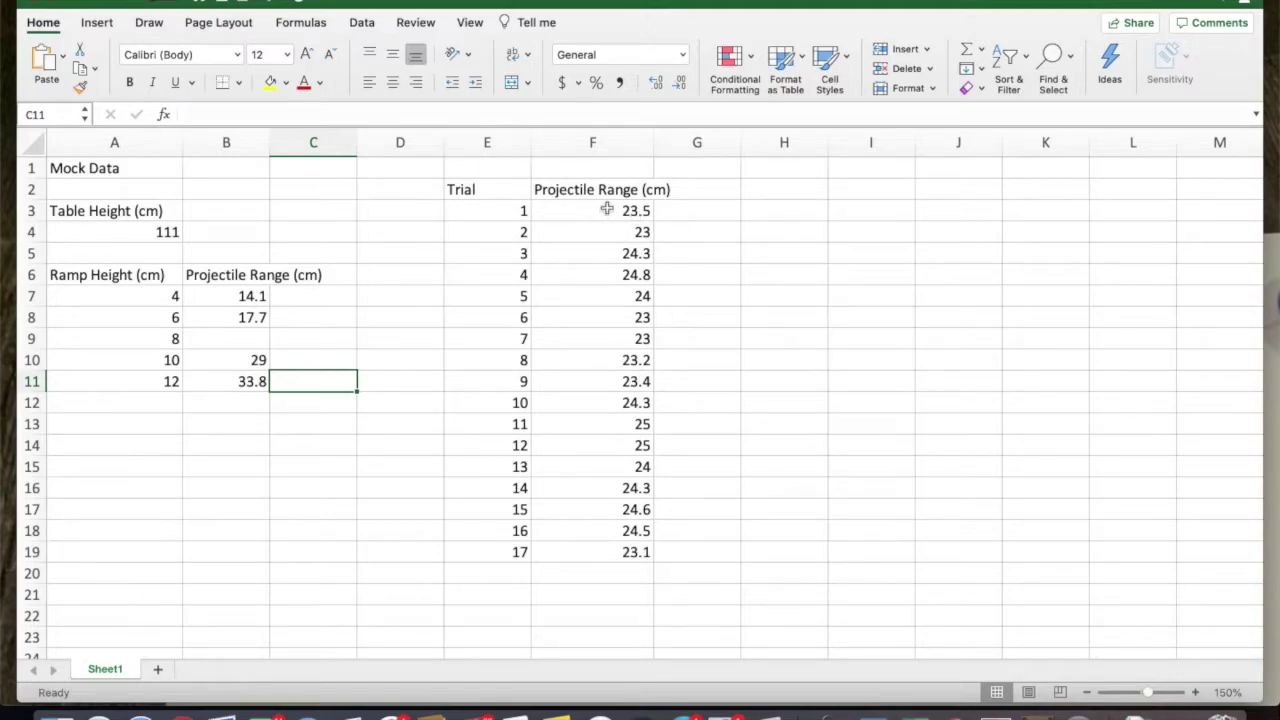
Calculate the average of the 17 projectile ranges in cell F20 with =AVERAGE(F3:F19)
scroll(597, 597, down, 2)
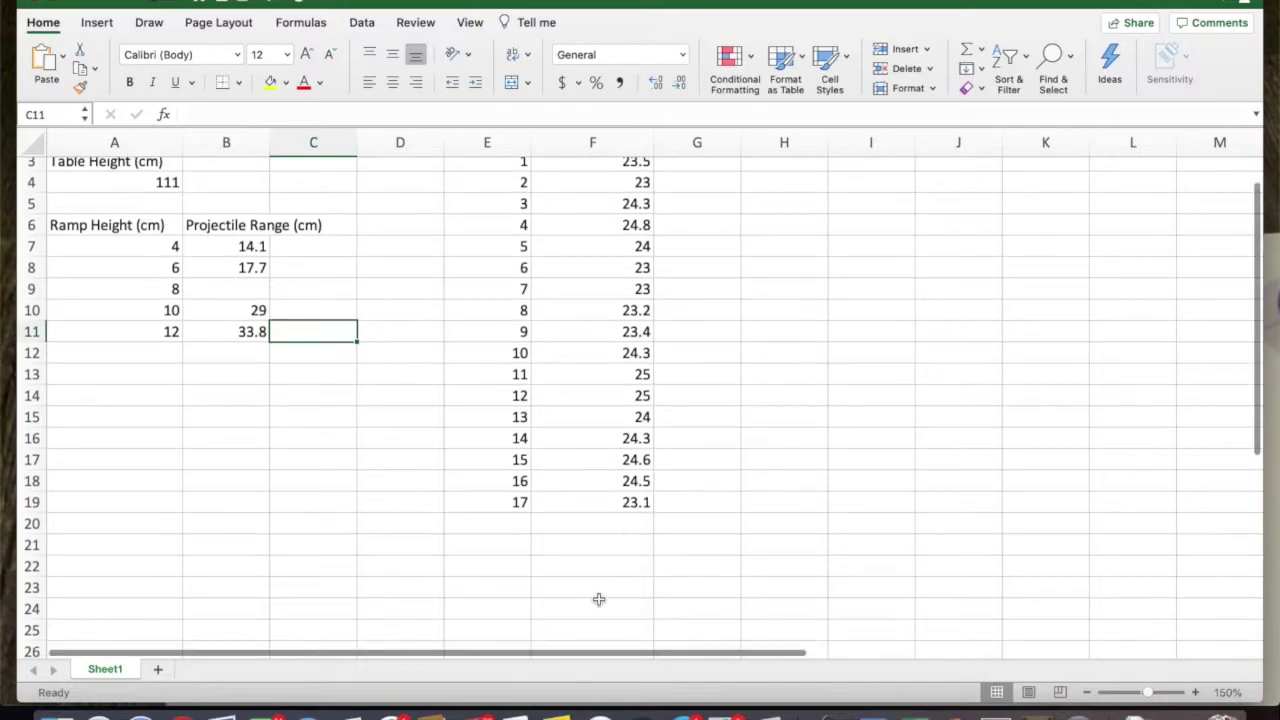
scroll(691, 520, up, 2)
scroll(691, 520, down, 3)
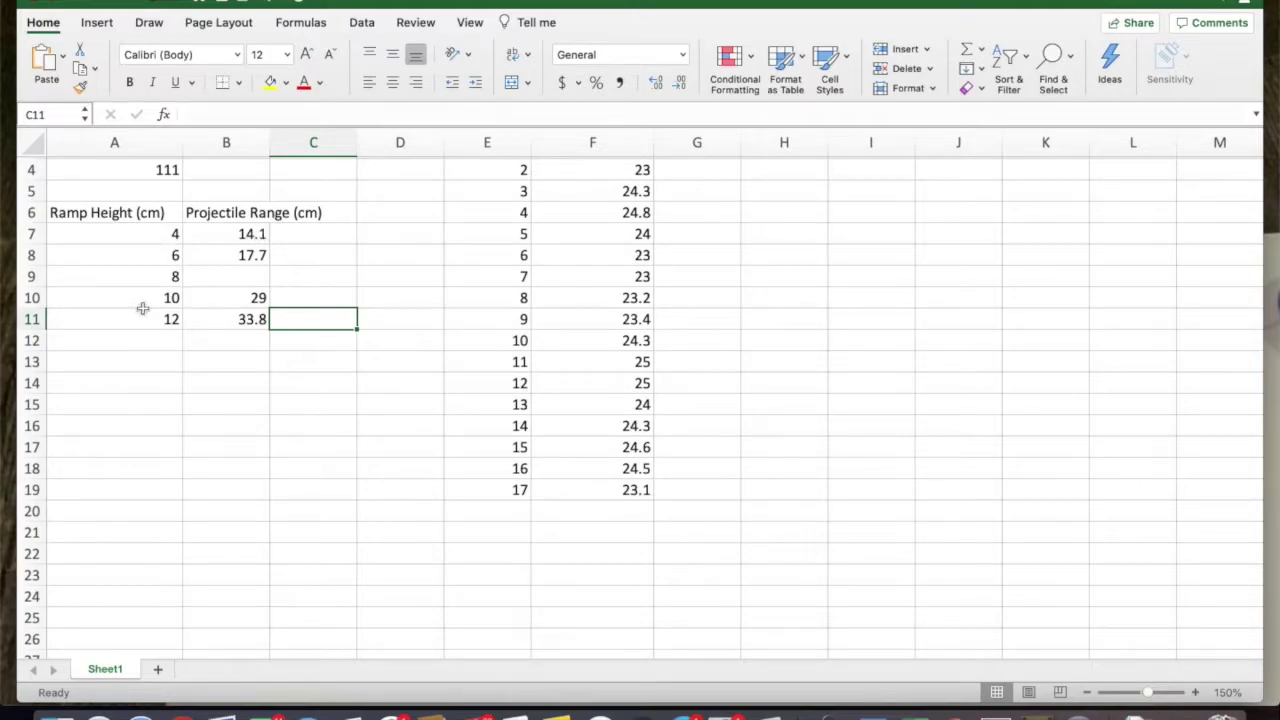
click(237, 279)
click(566, 511)
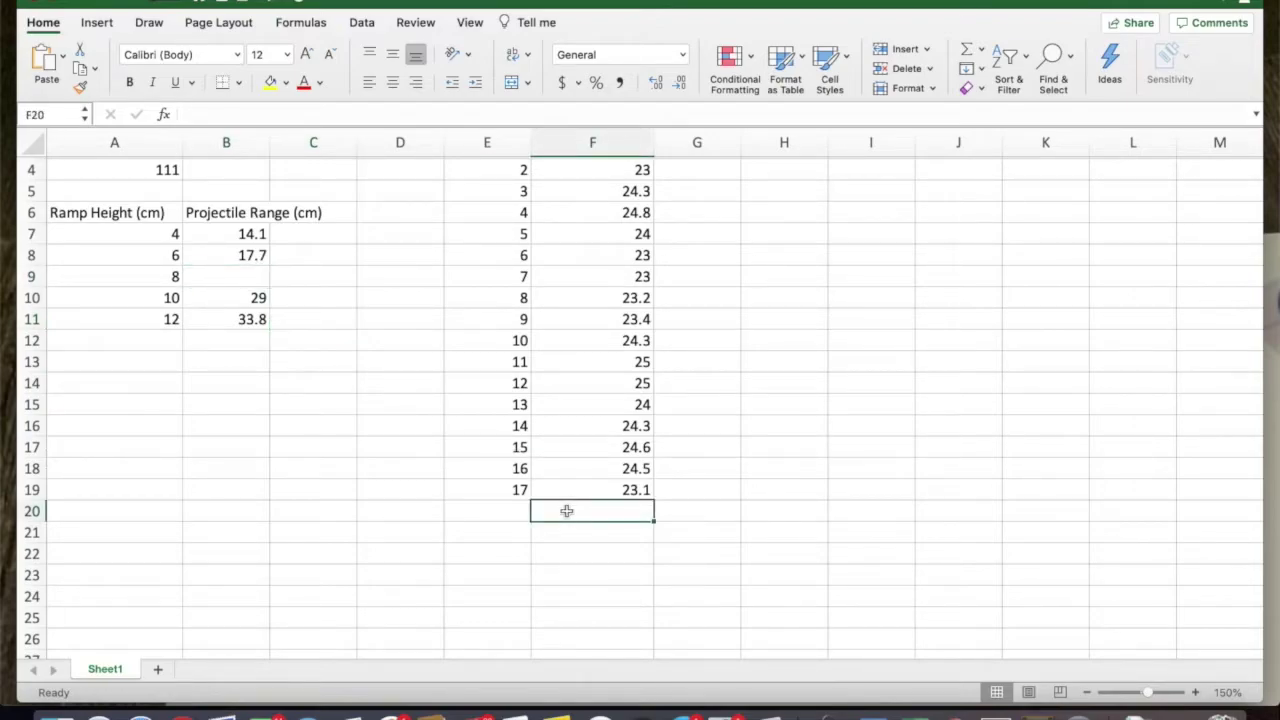
text(=)
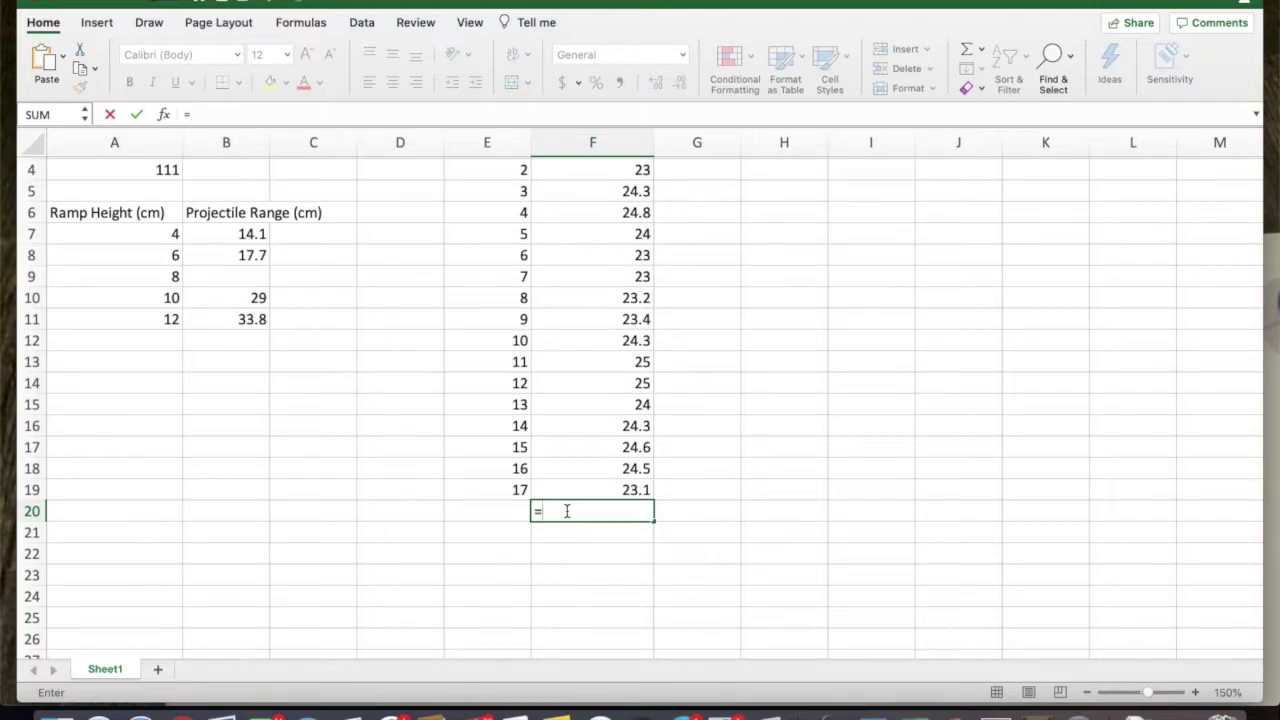
text(av)
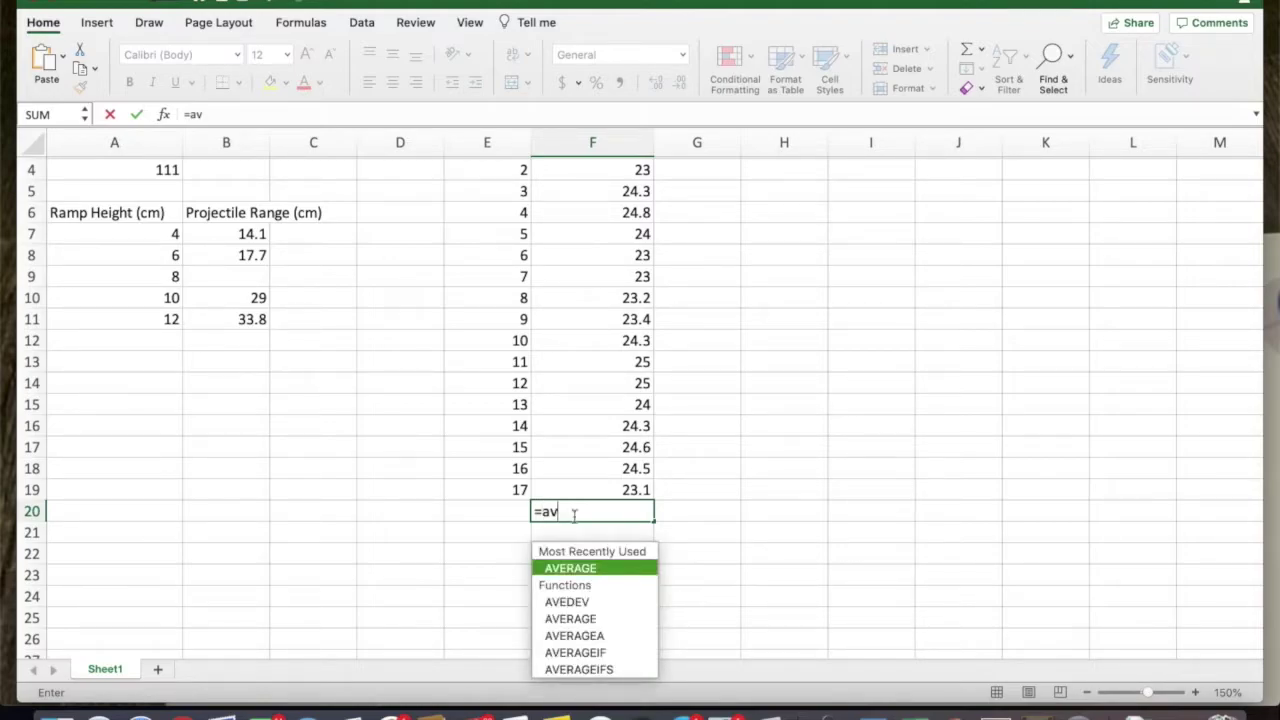
double_click(570, 570)
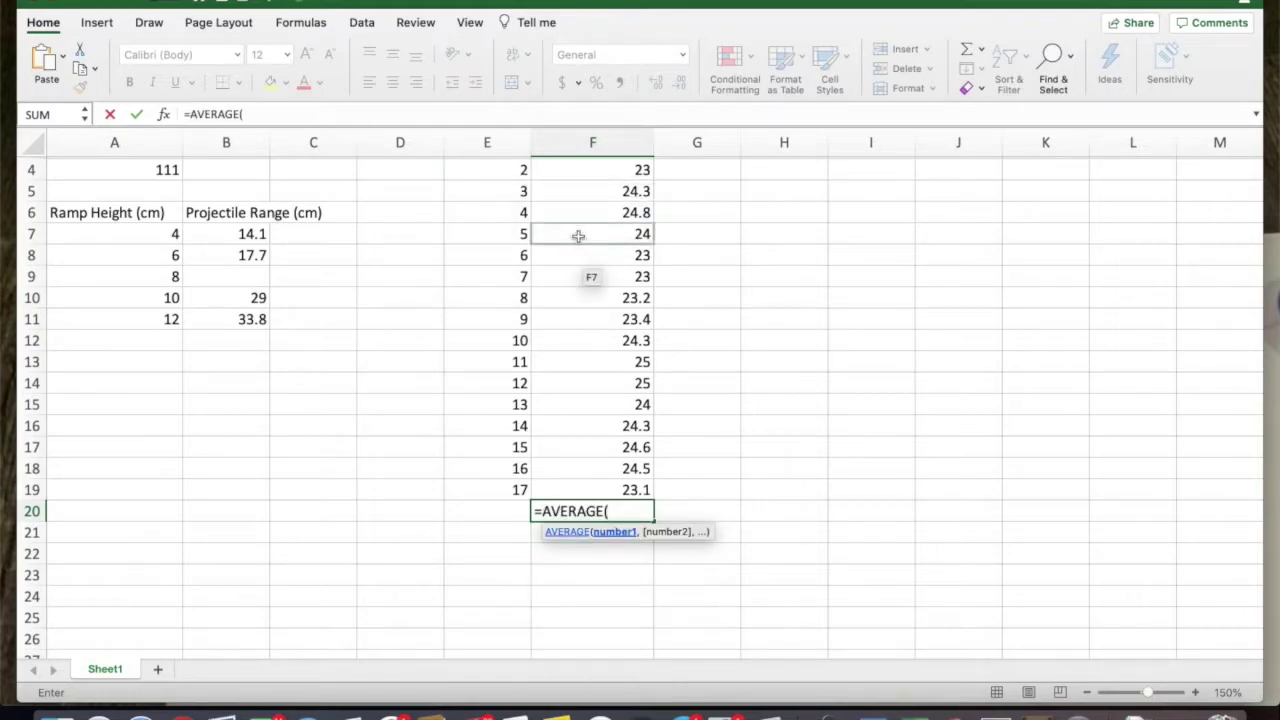
scroll(578, 235, up, 2)
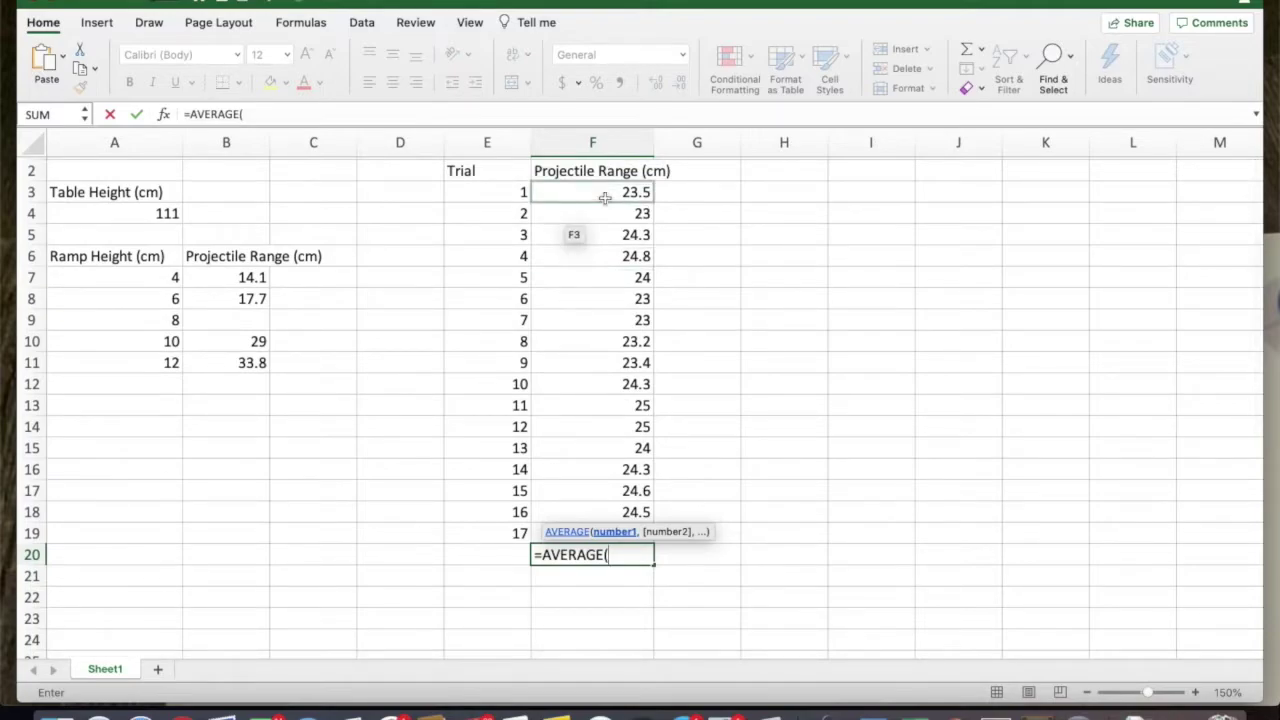
drag(604, 197, 596, 531)
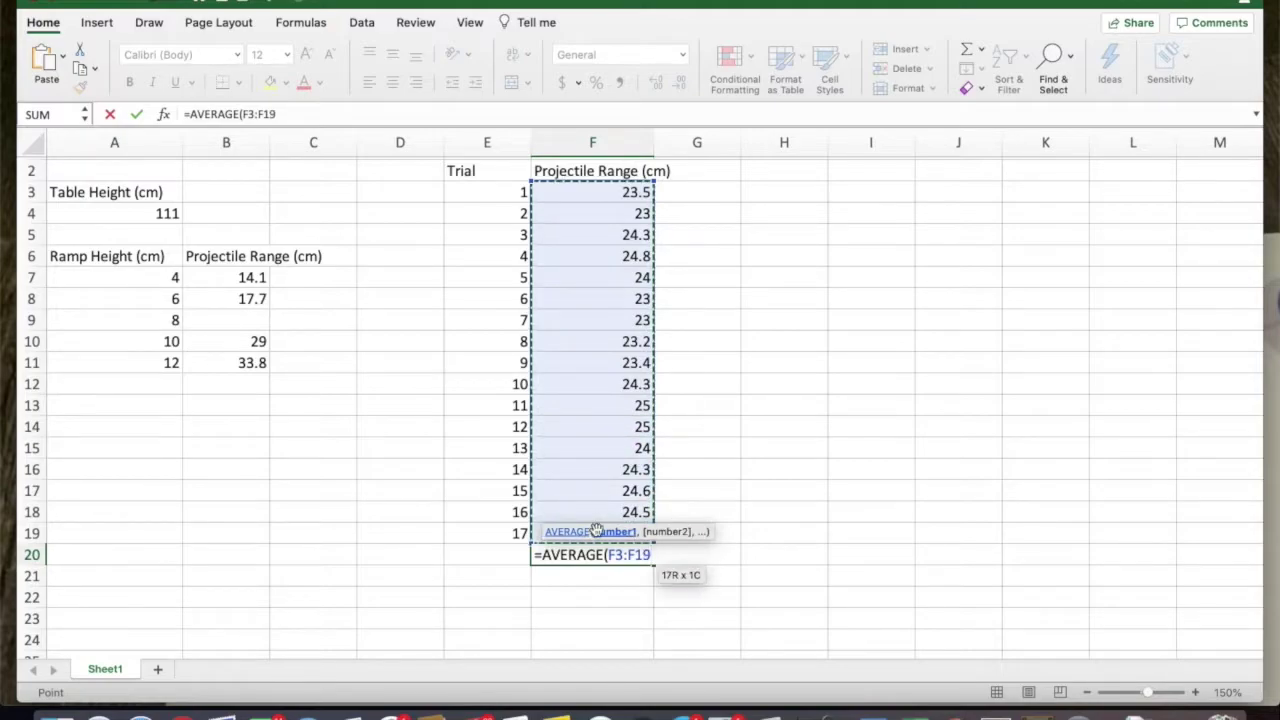
click(308, 110)
text())
key(Tab)
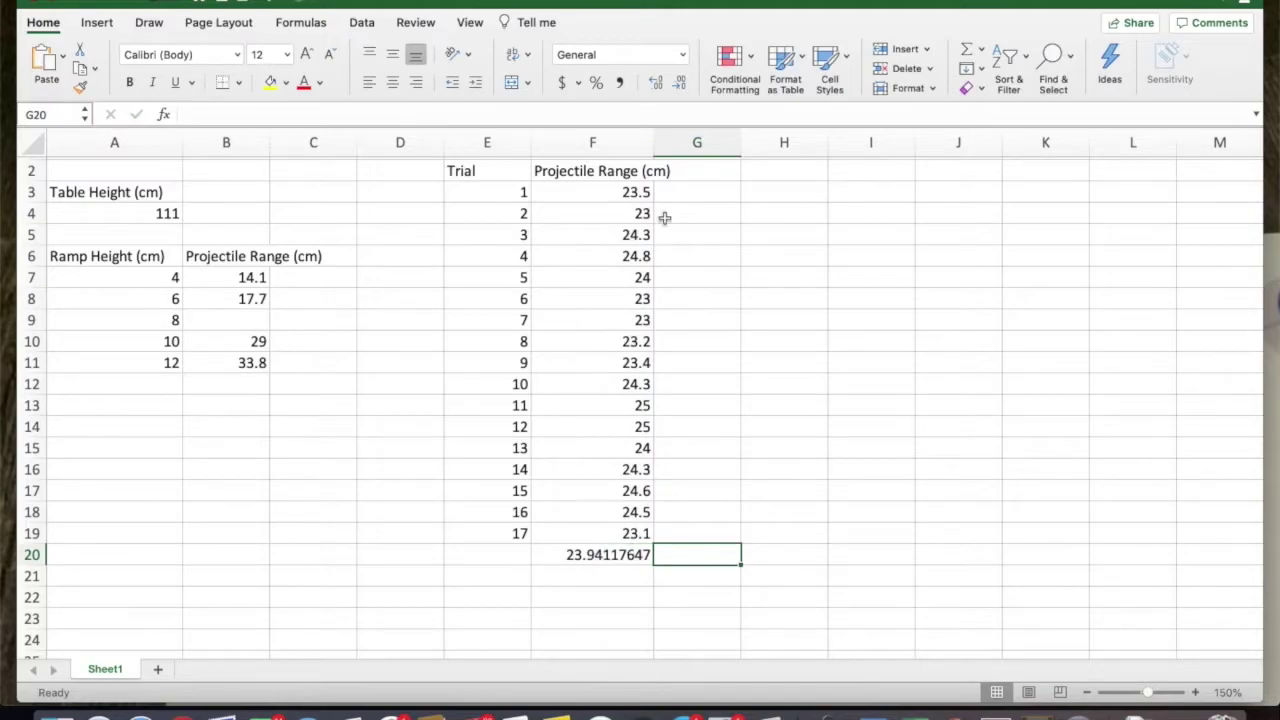
Begin a formula in cell F21 with an outer parenthesis and the maximum of the trial ranges, =(max(F3:F19)
click(603, 574)
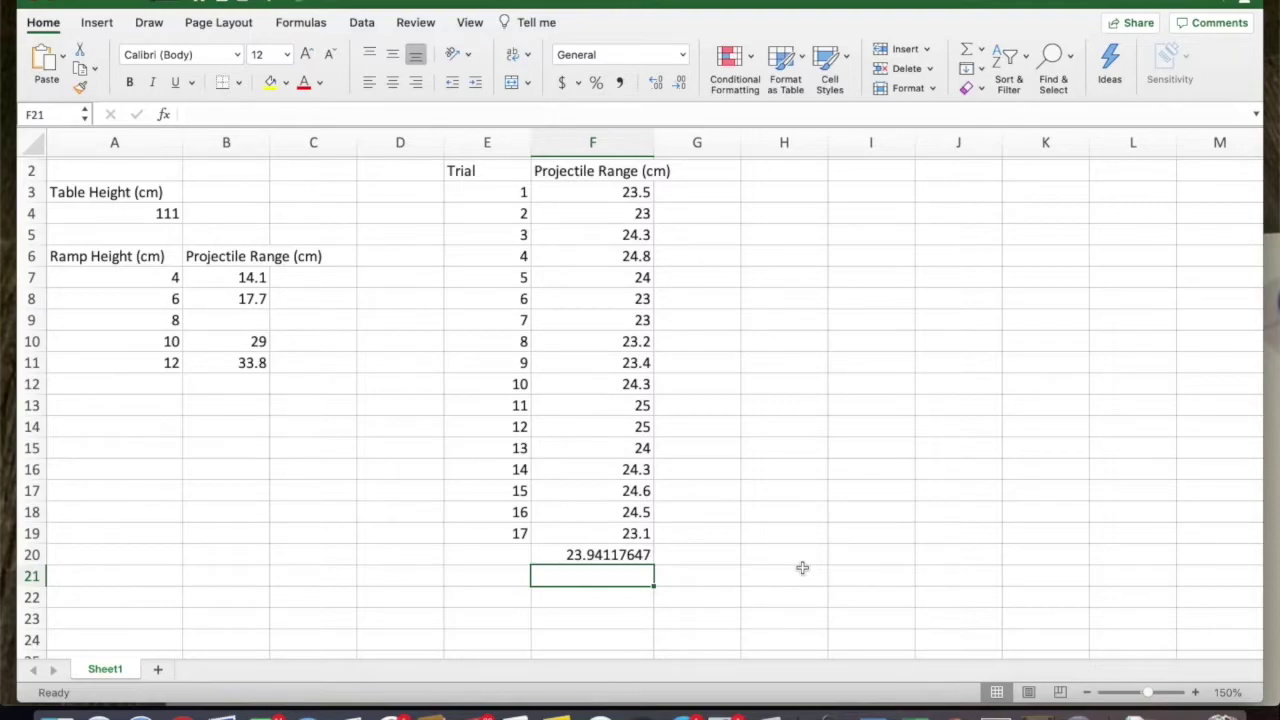
text(=)
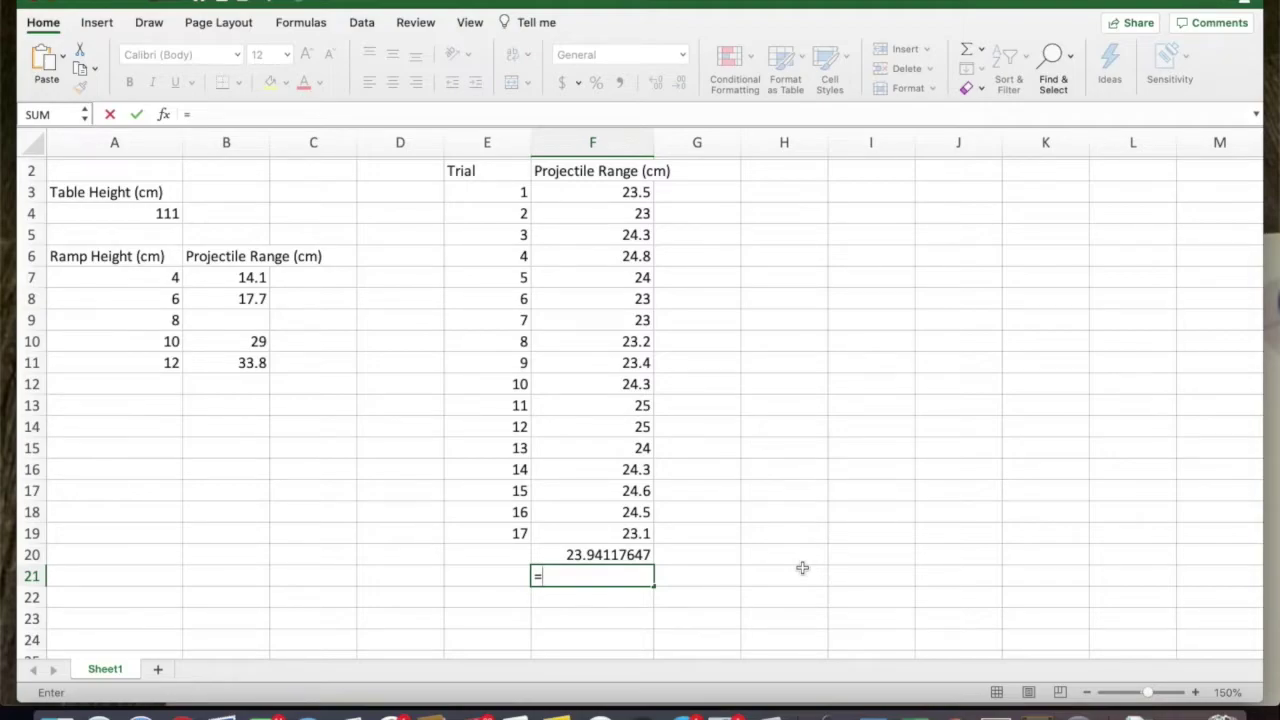
text(ma)
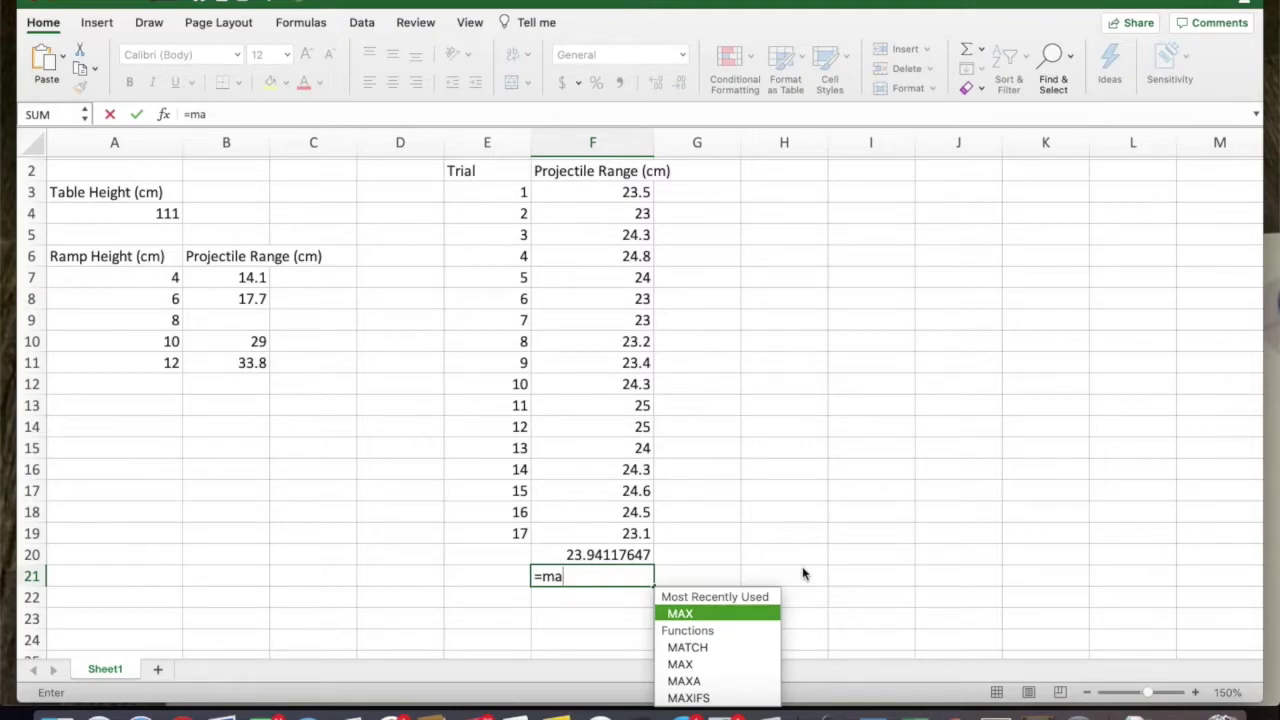
text(x)
key(BackSpace)
key(BackSpace)
key(BackSpace)
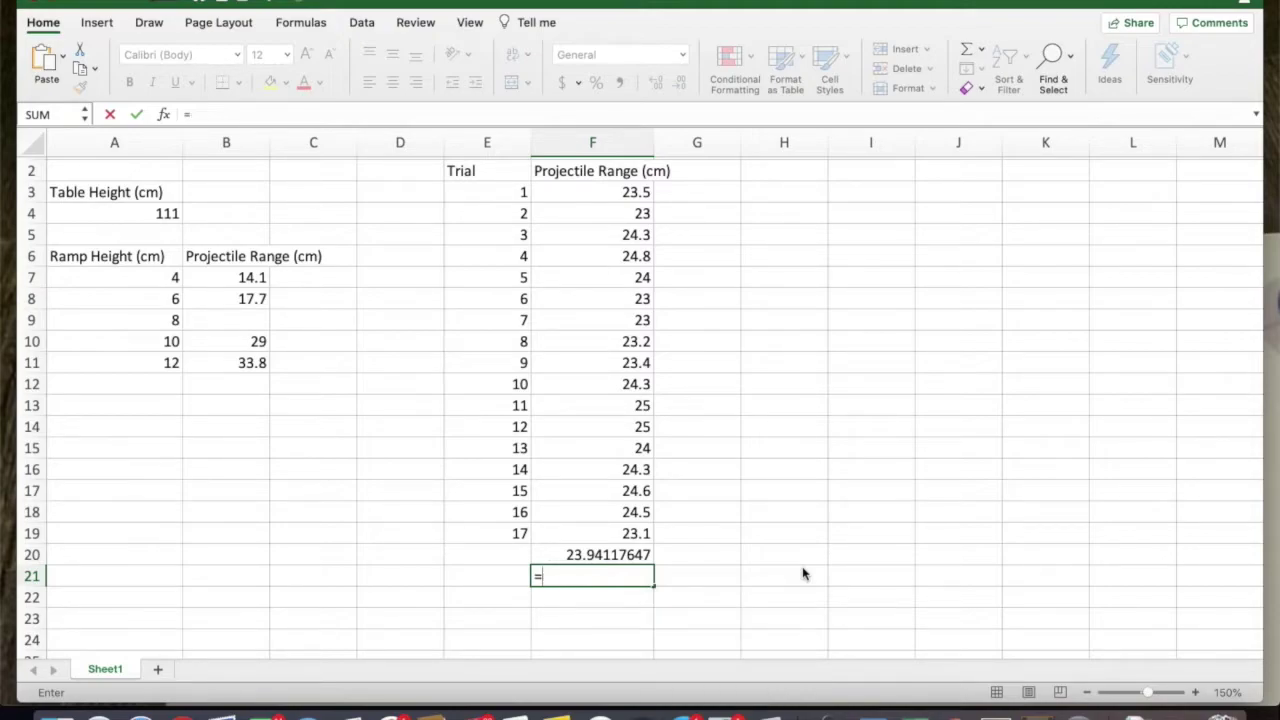
text((max)
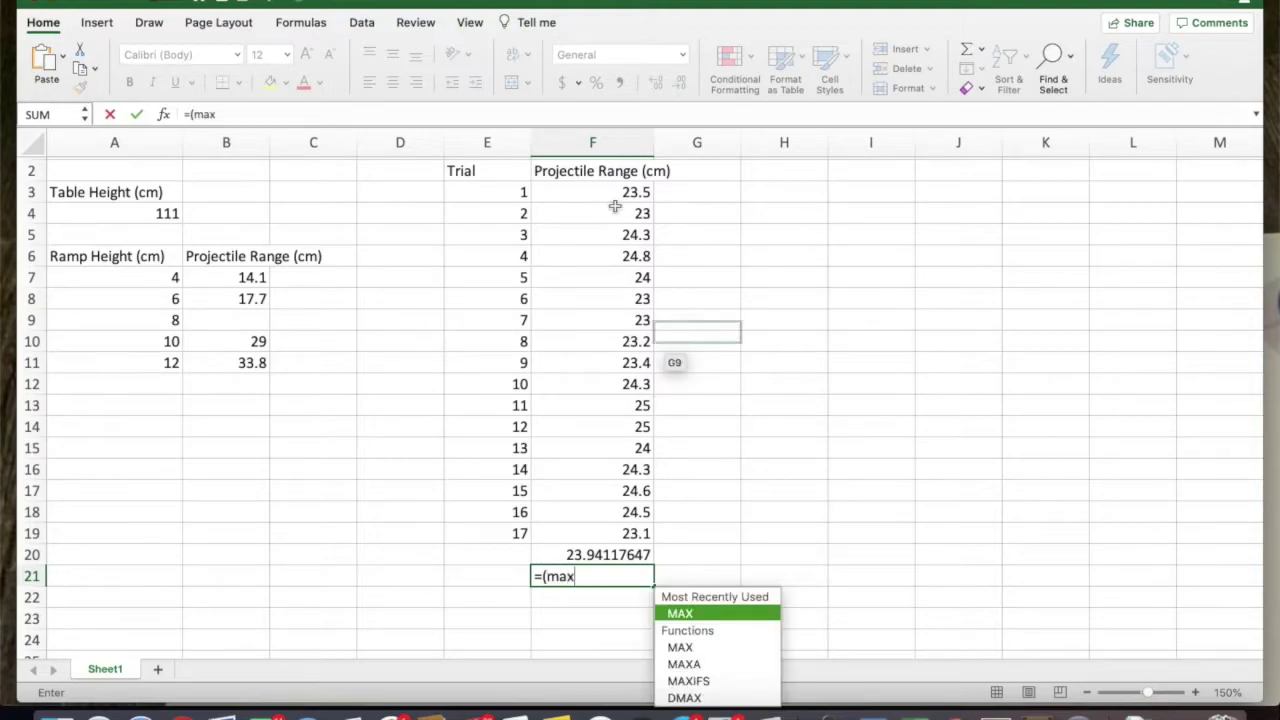
click(630, 240)
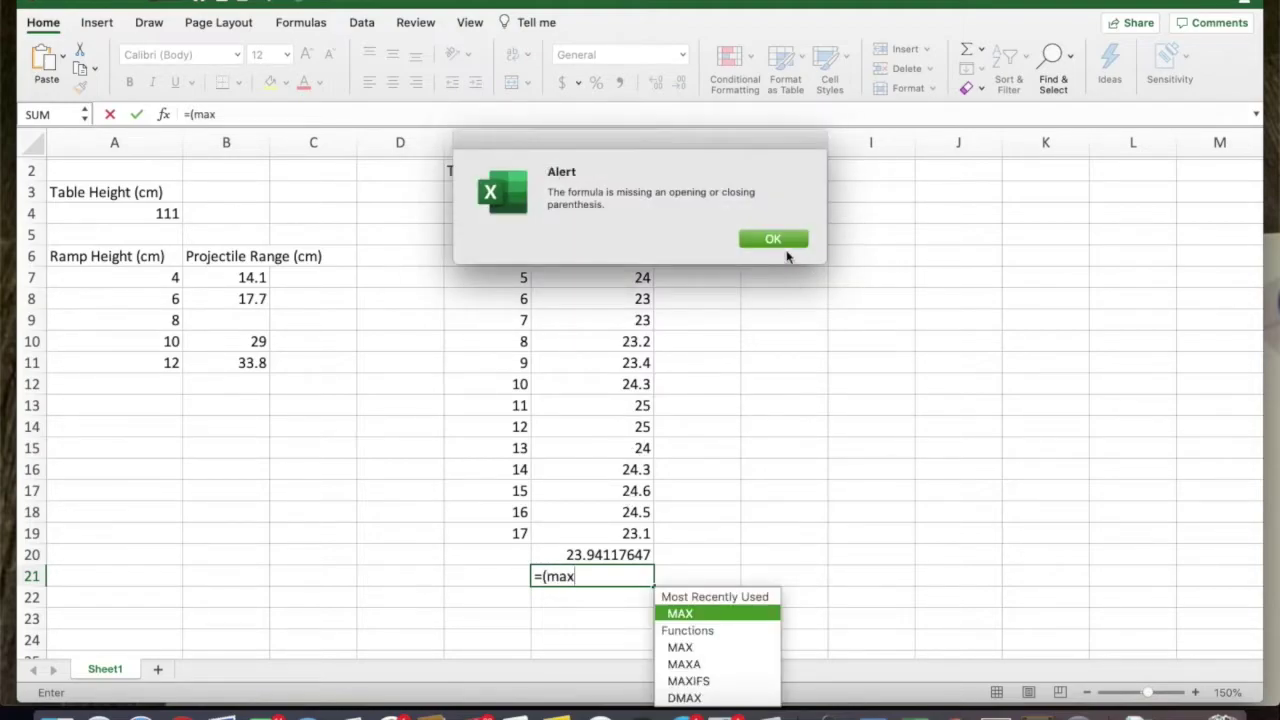
click(775, 244)
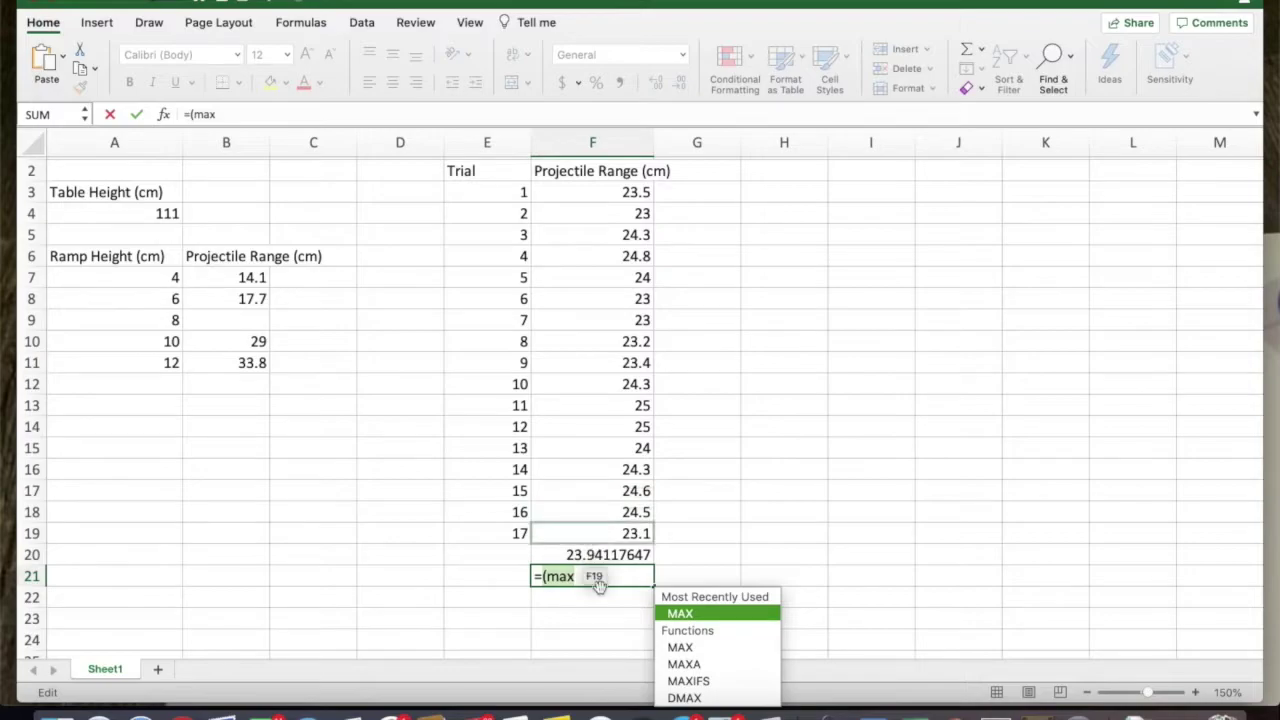
text(()
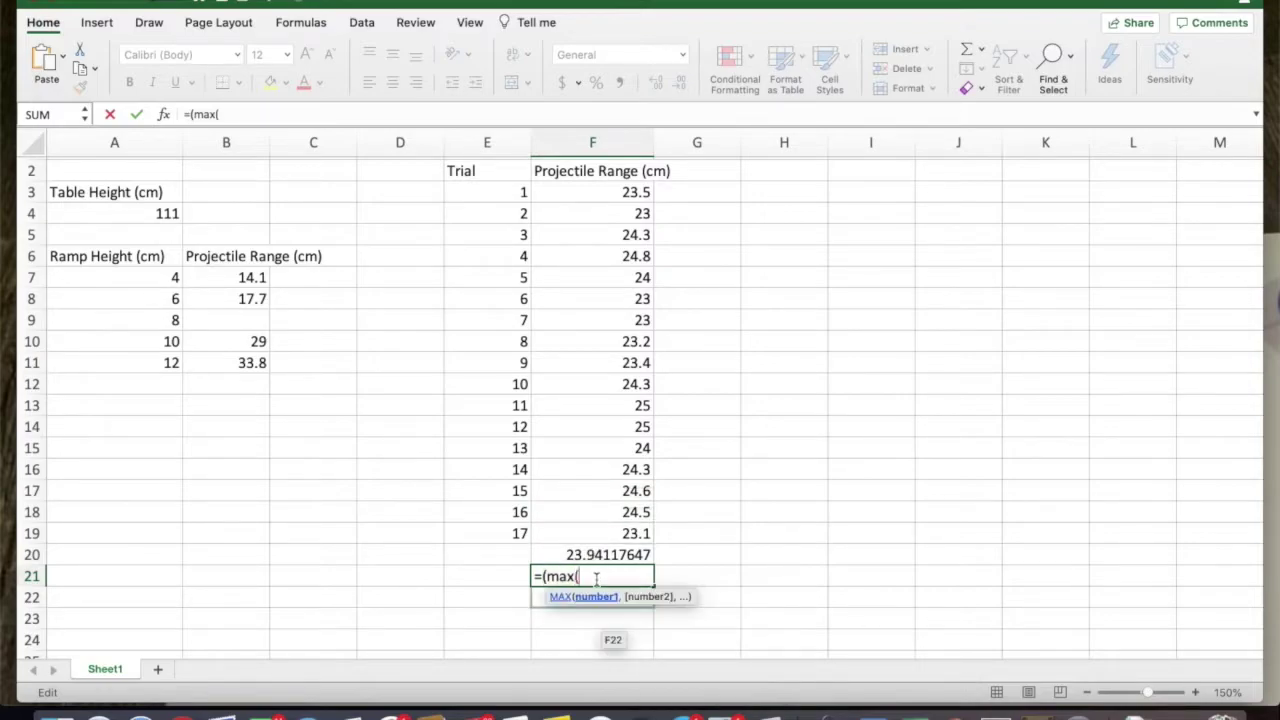
drag(616, 197, 589, 531)
text())
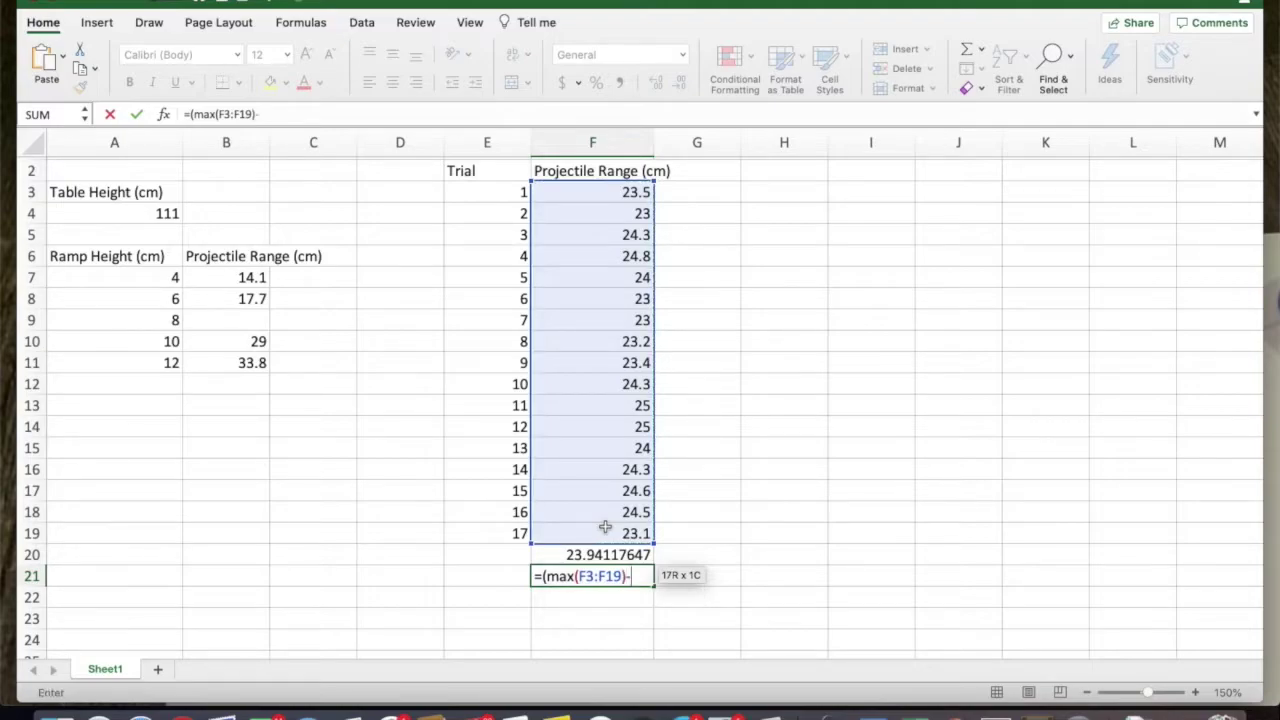
Complete the spread estimate in F21 by subtracting min(F3:F19), closing the parenthesis, and dividing by 3
text(-mon)
key(BackSpace)
key(BackSpace)
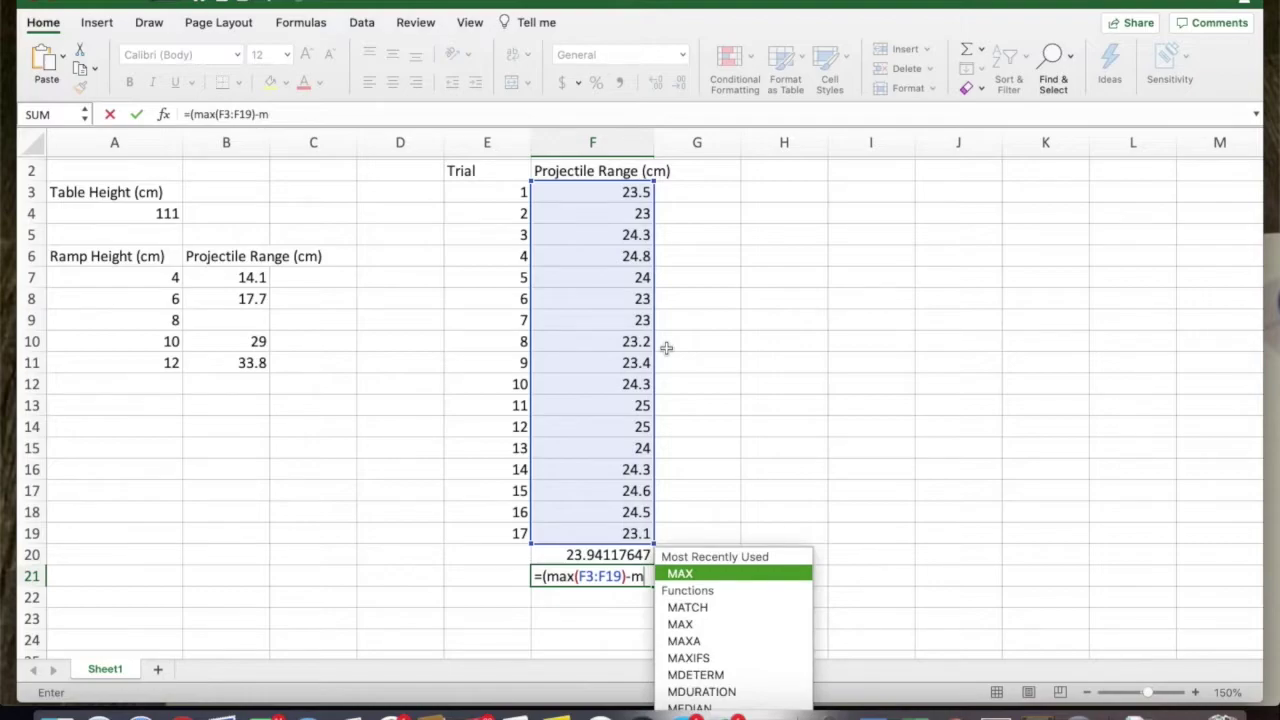
text(in()
drag(594, 193, 599, 529)
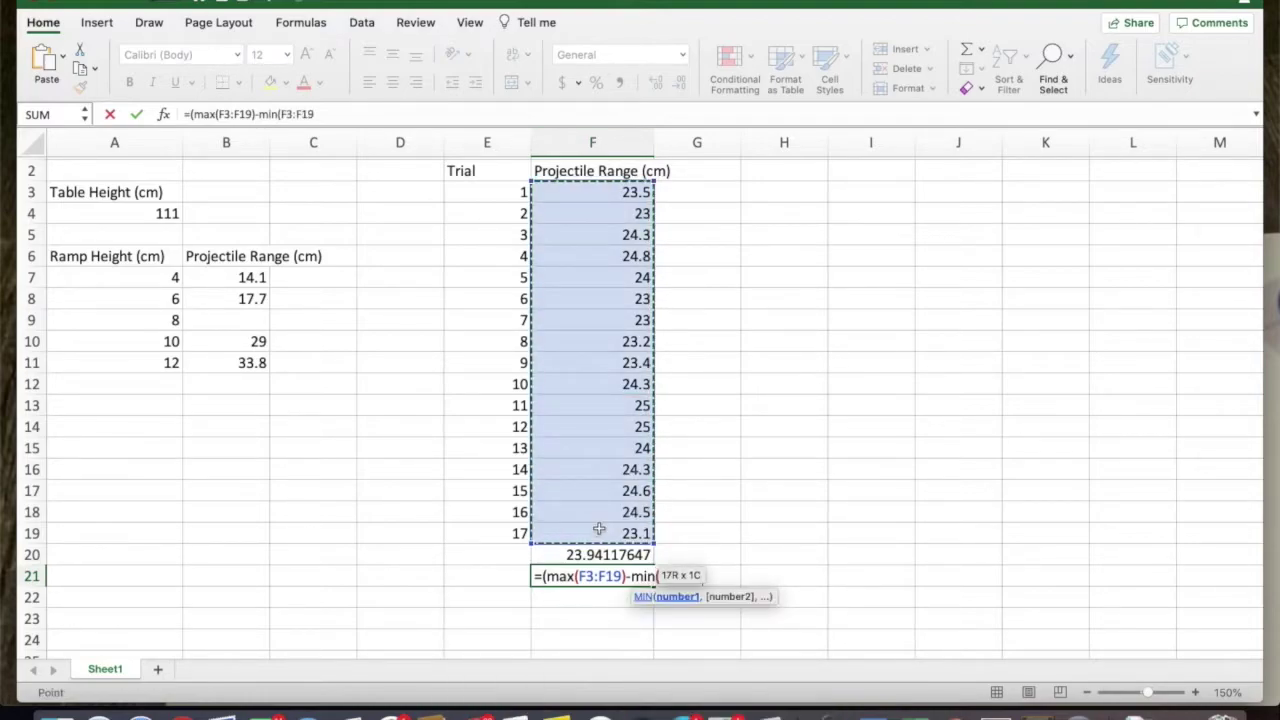
text())/3)
key(Return)
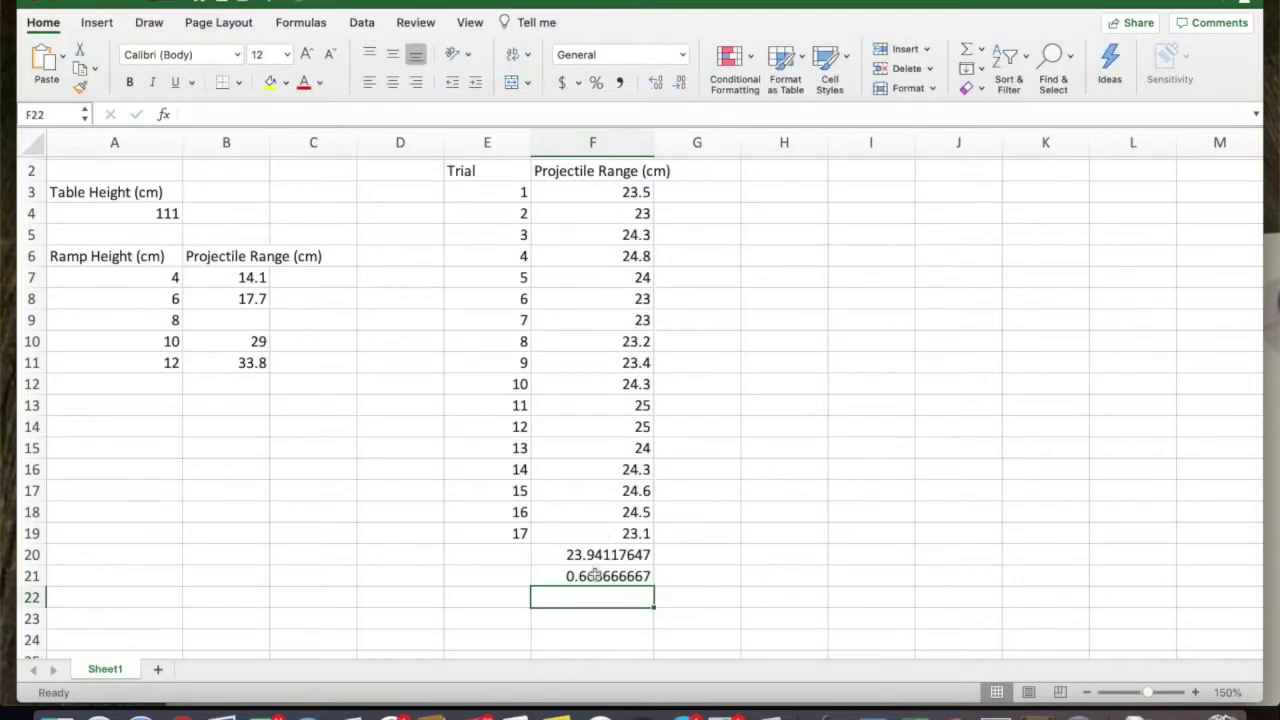
Calculate the actual standard deviation of the 17 projectile ranges in cell F22 with =STDEV(F3:F19)
click(594, 578)
click(597, 598)
text(=st)
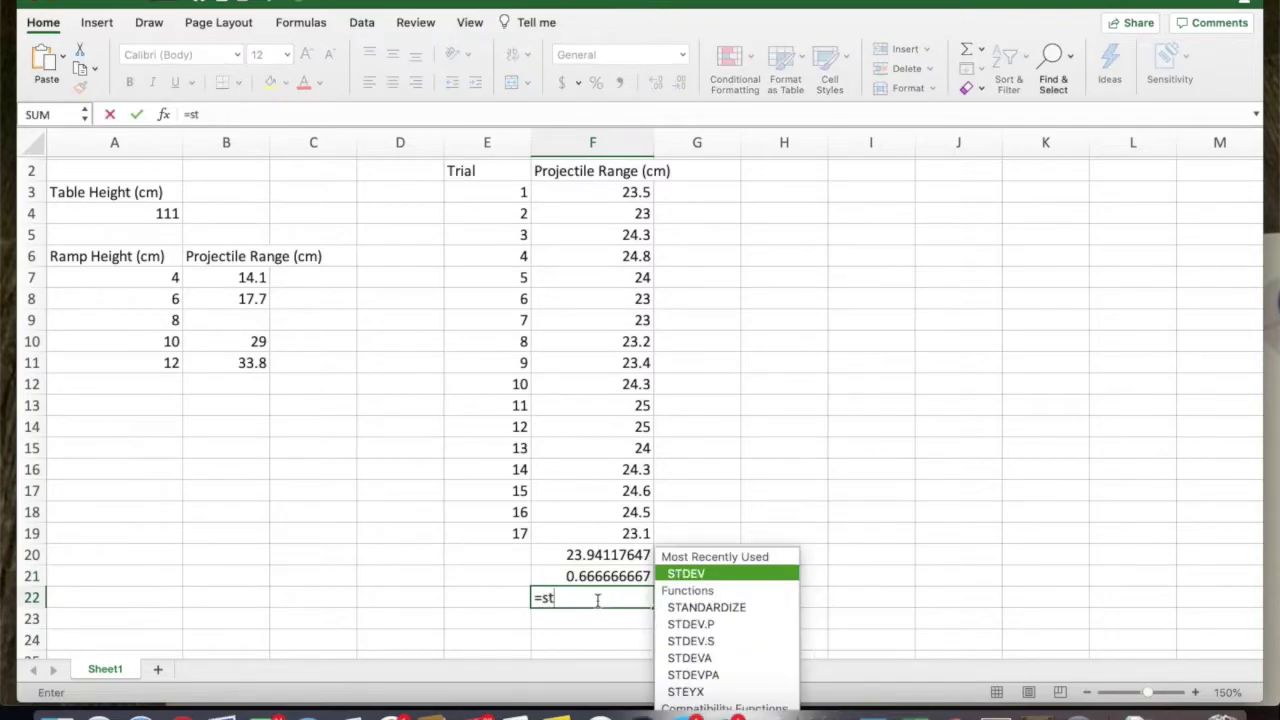
double_click(722, 575)
drag(615, 192, 608, 537)
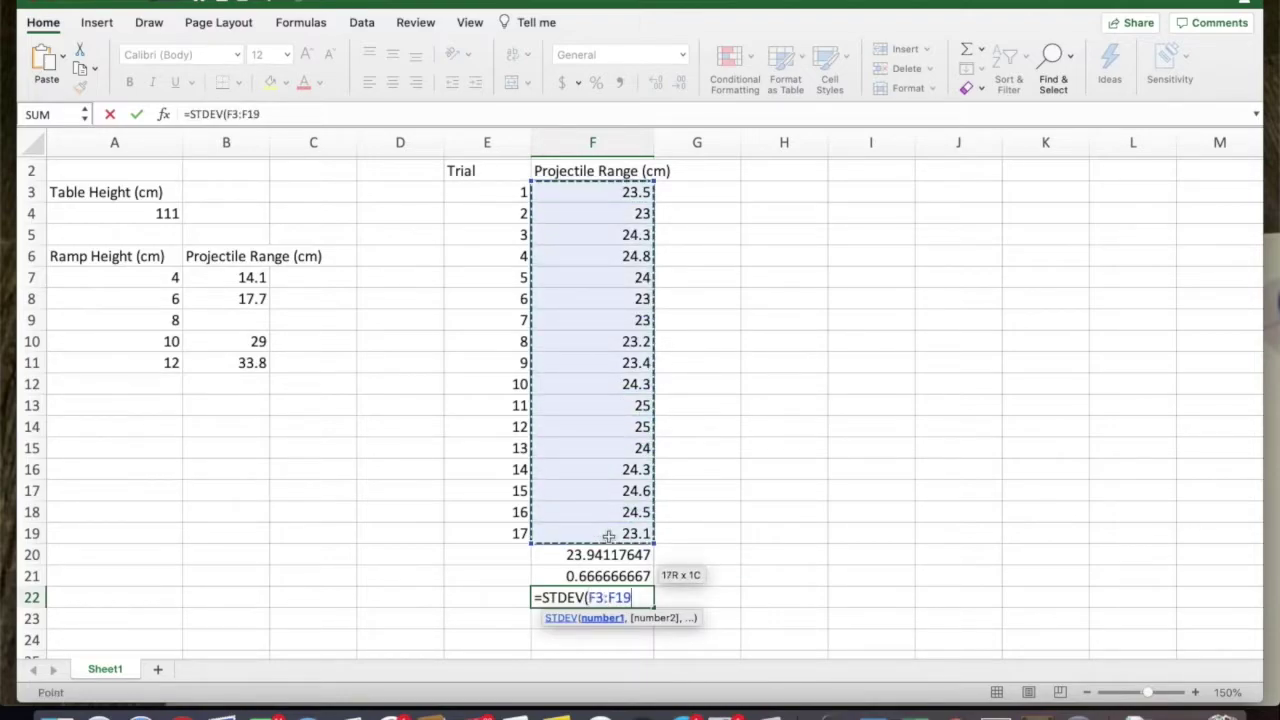
key(Tab)
click(589, 580)
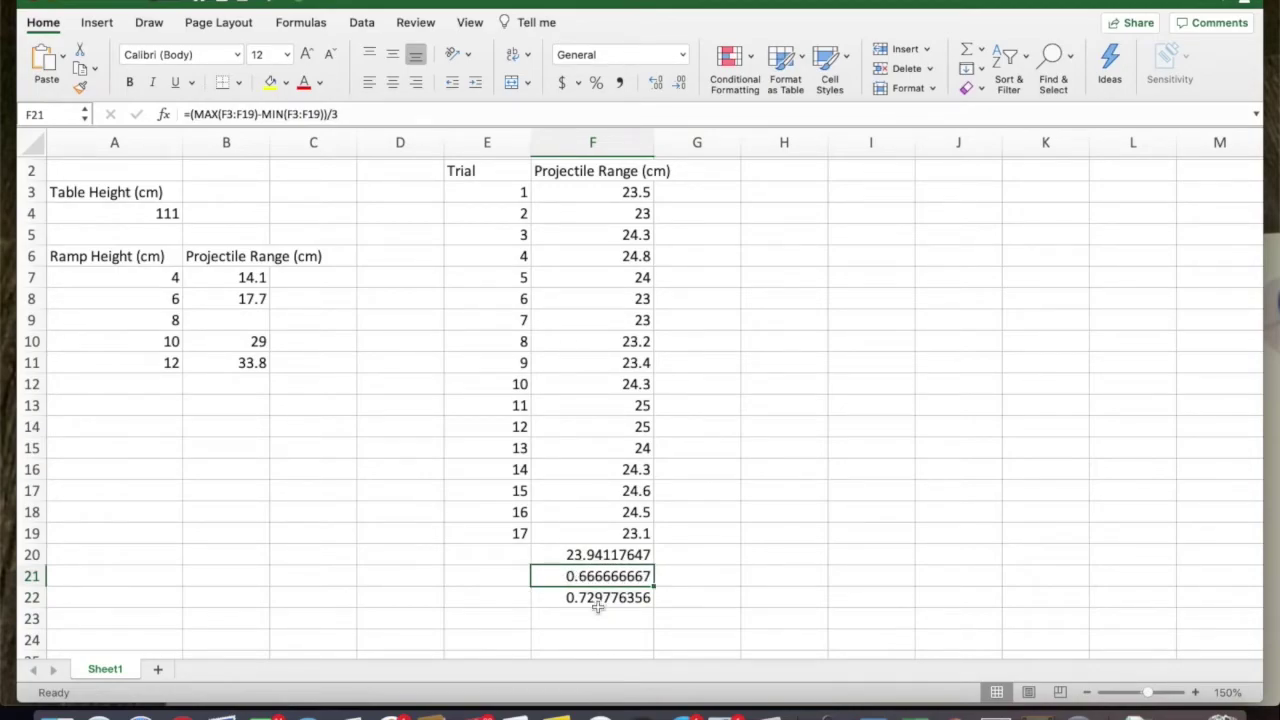
click(556, 600)
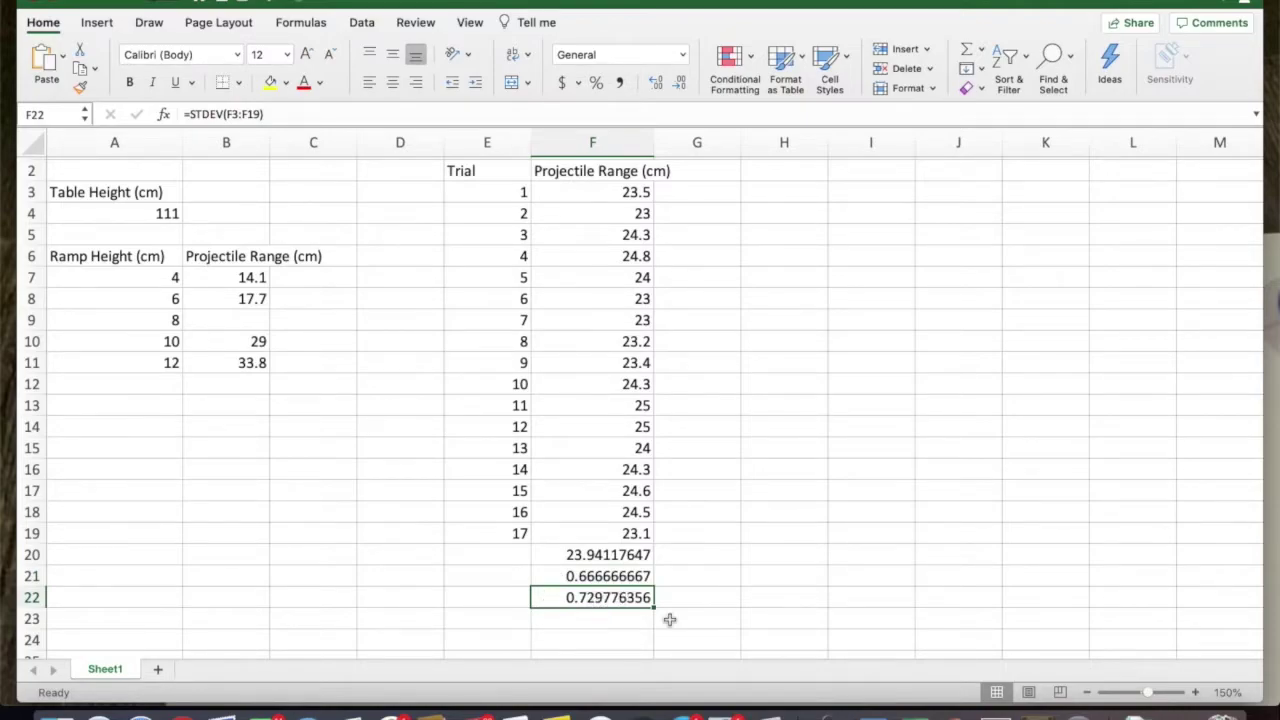
Copy the average range from F20 into B9, the 8 cm ramp height row, pasting values only
scroll(424, 505, up, 1)
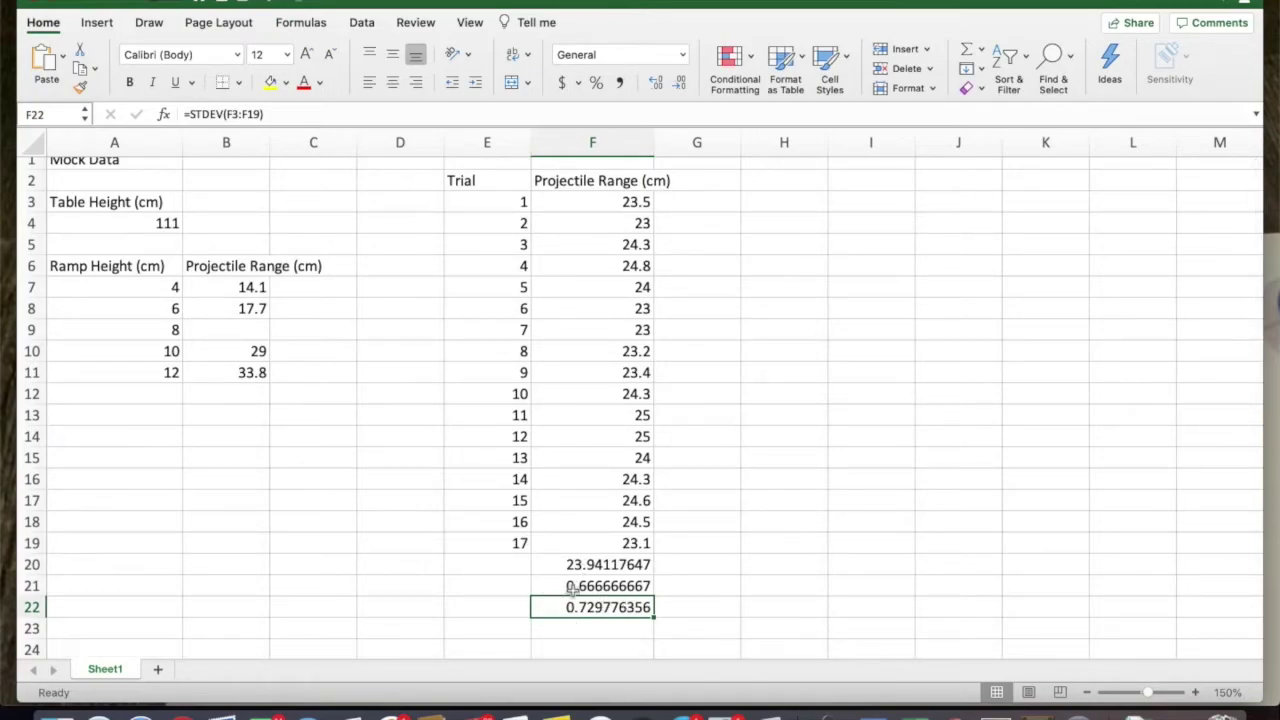
click(574, 564)
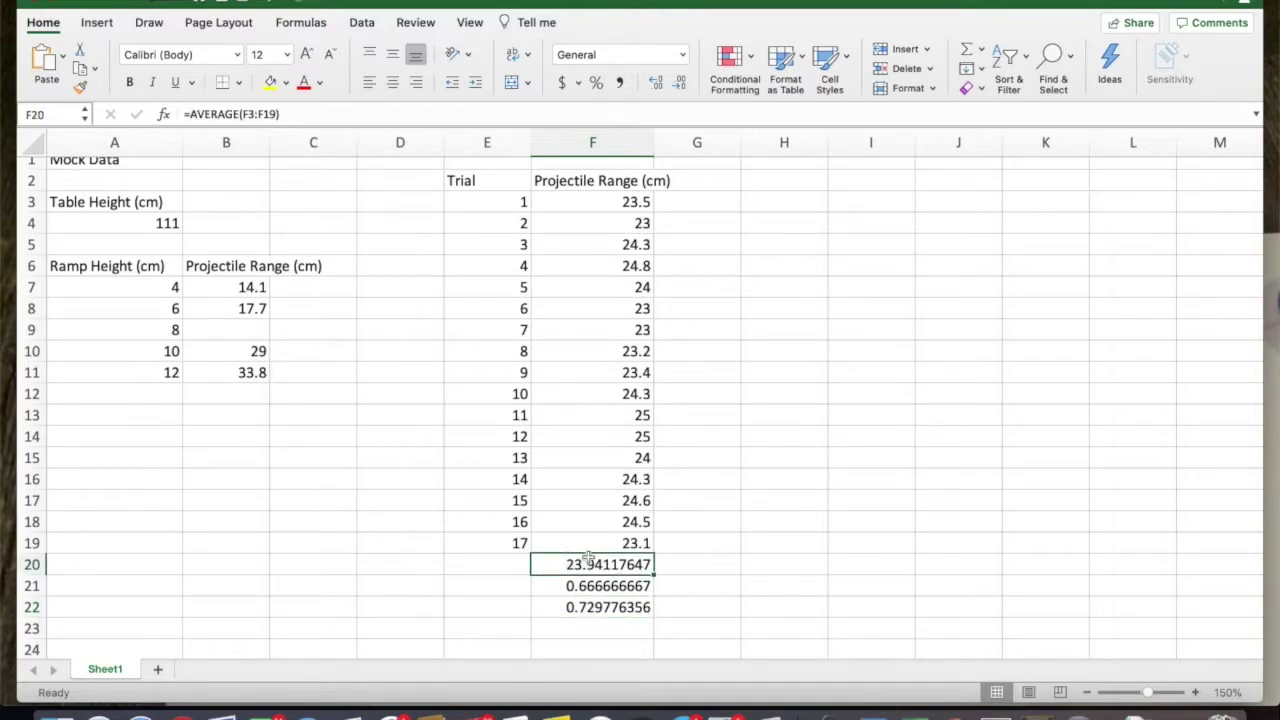
key(super+c)
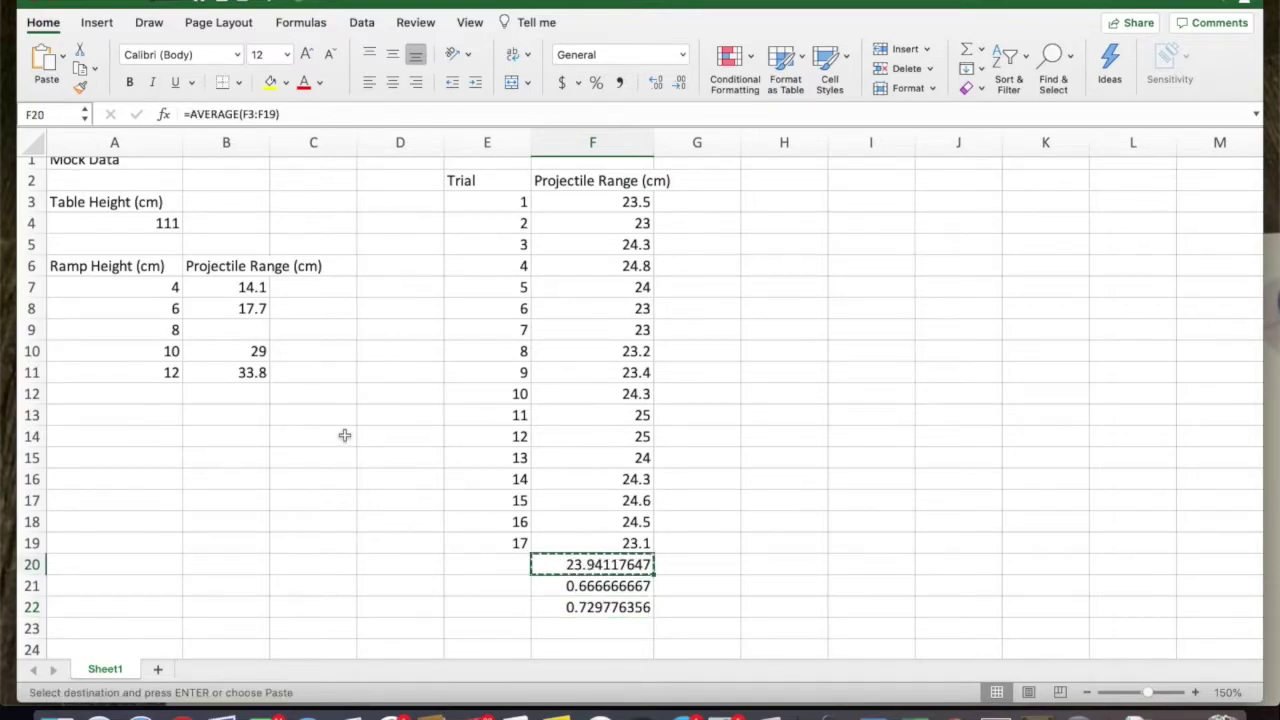
click(250, 329)
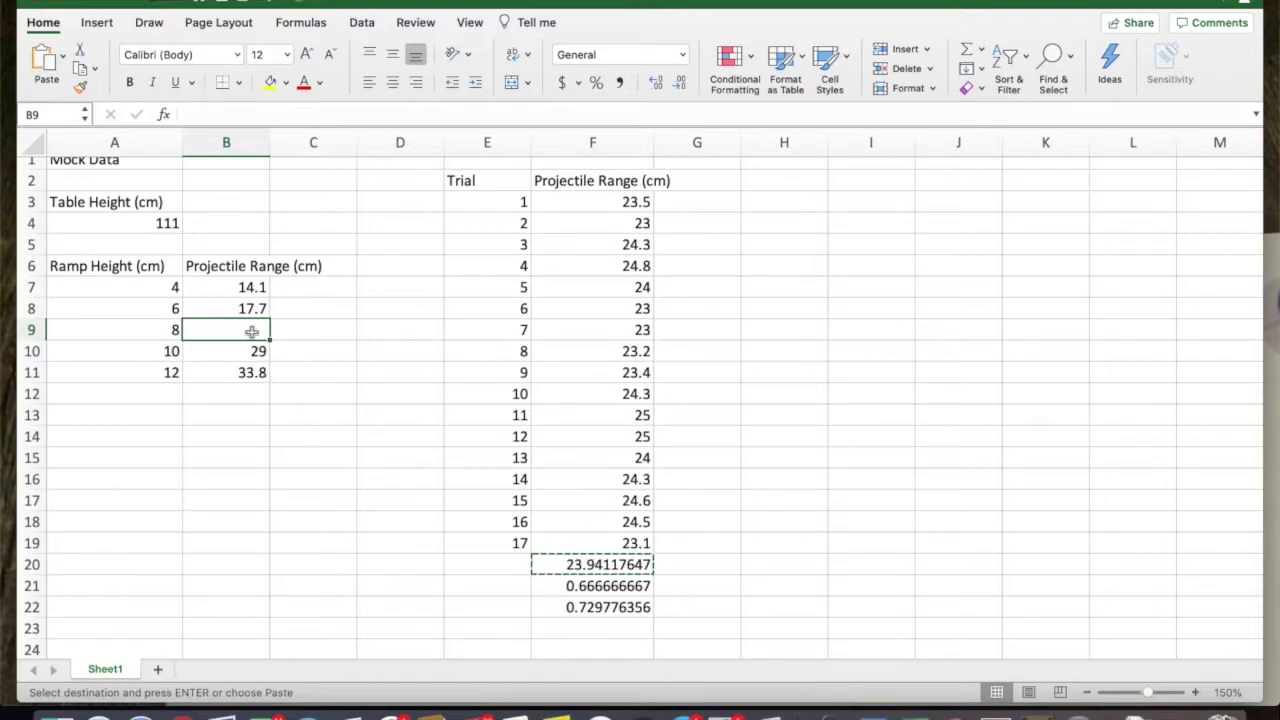
key(ctrl+super+v)
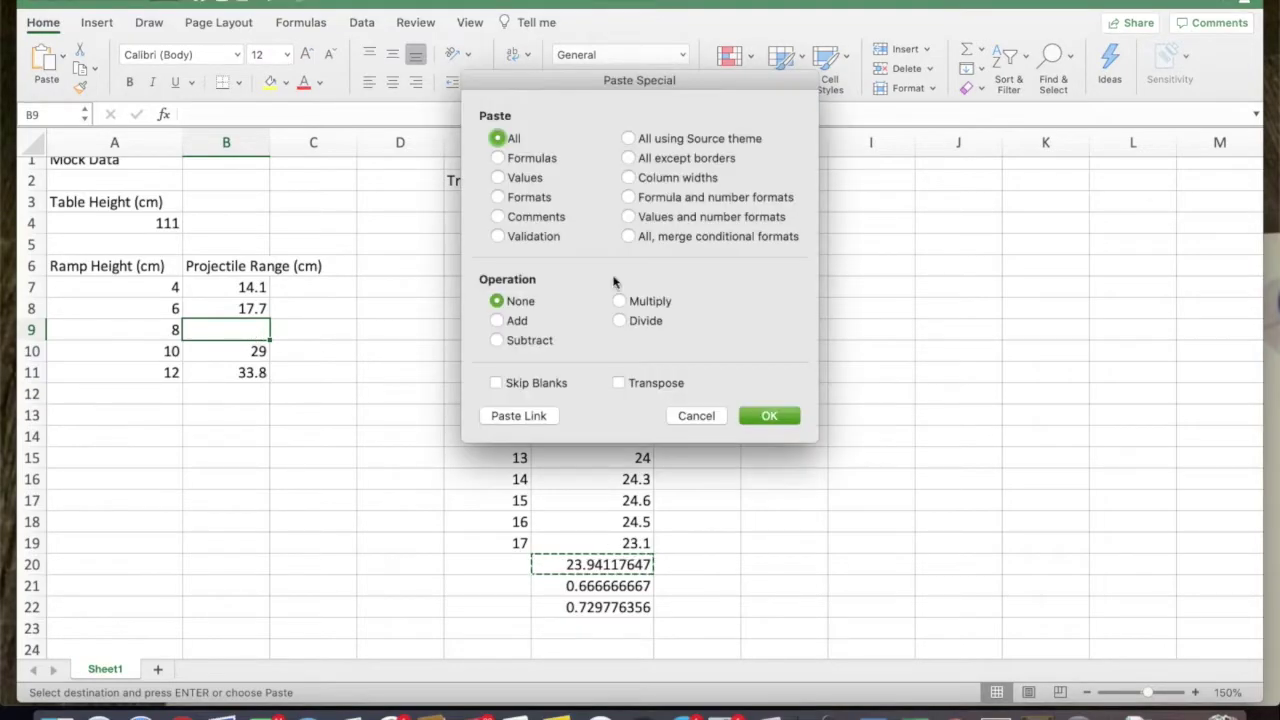
click(526, 178)
click(768, 416)
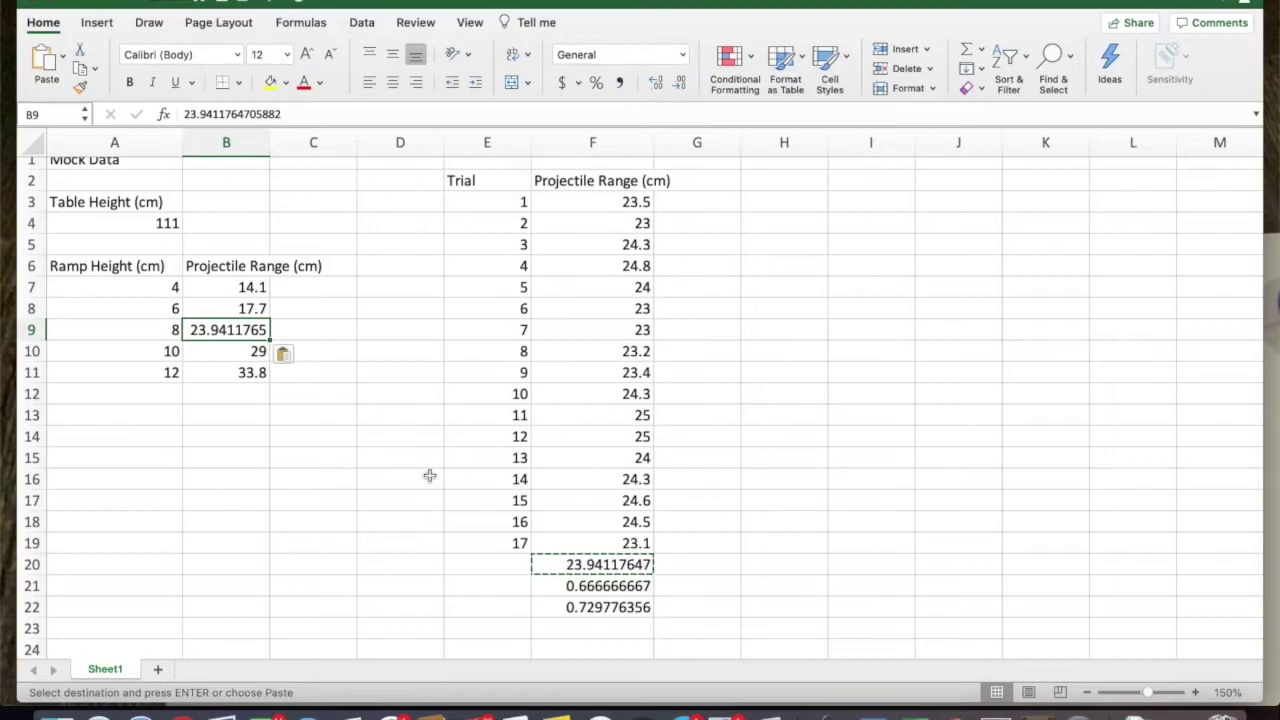
click(331, 330)
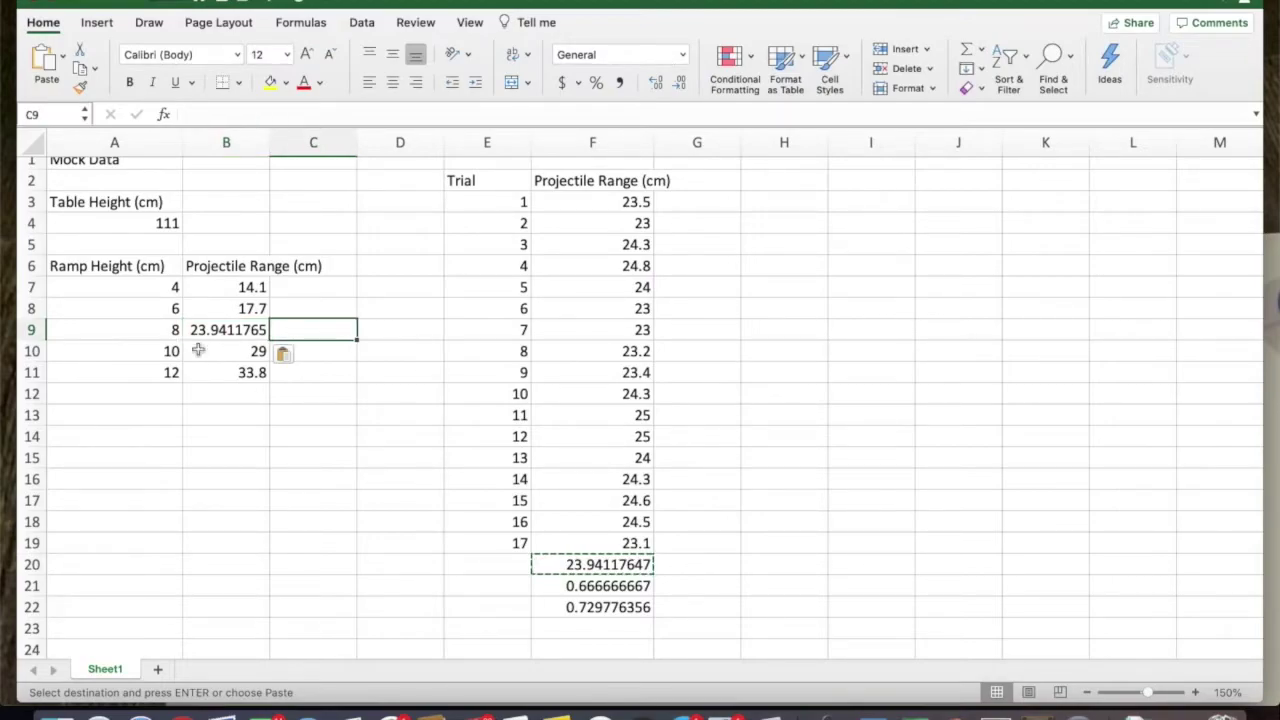
click(241, 288)
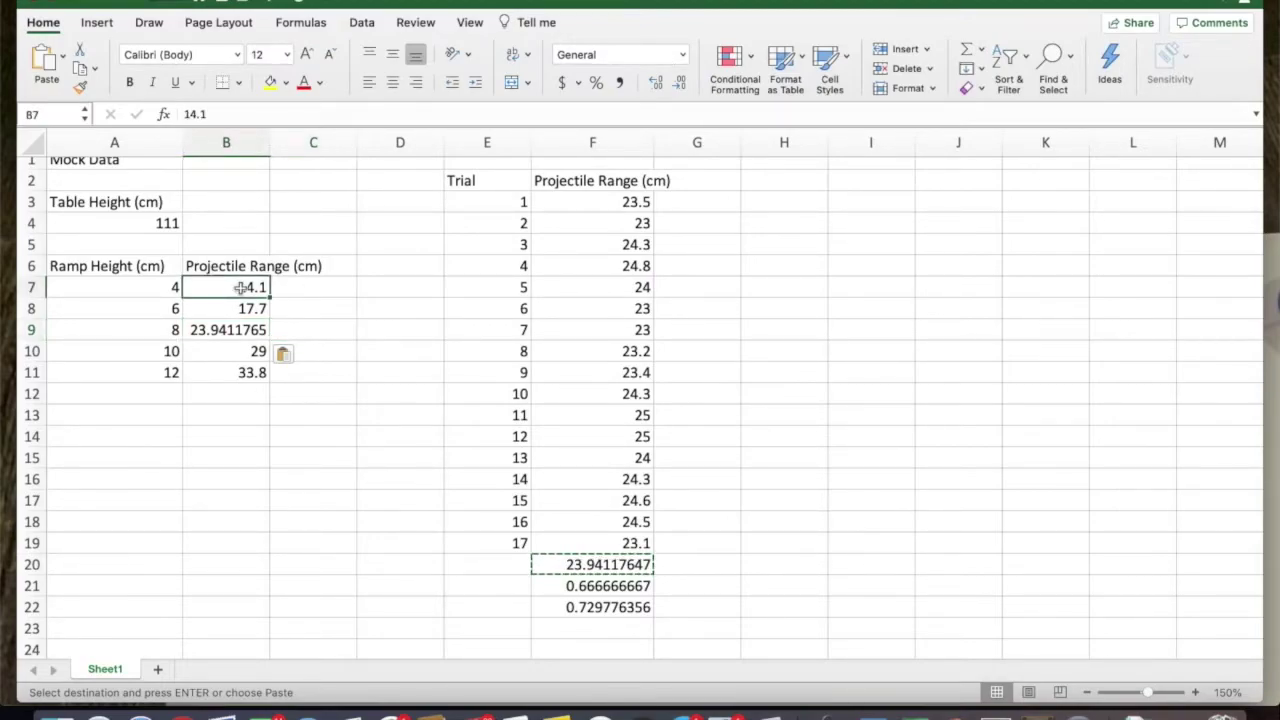
key(Down)
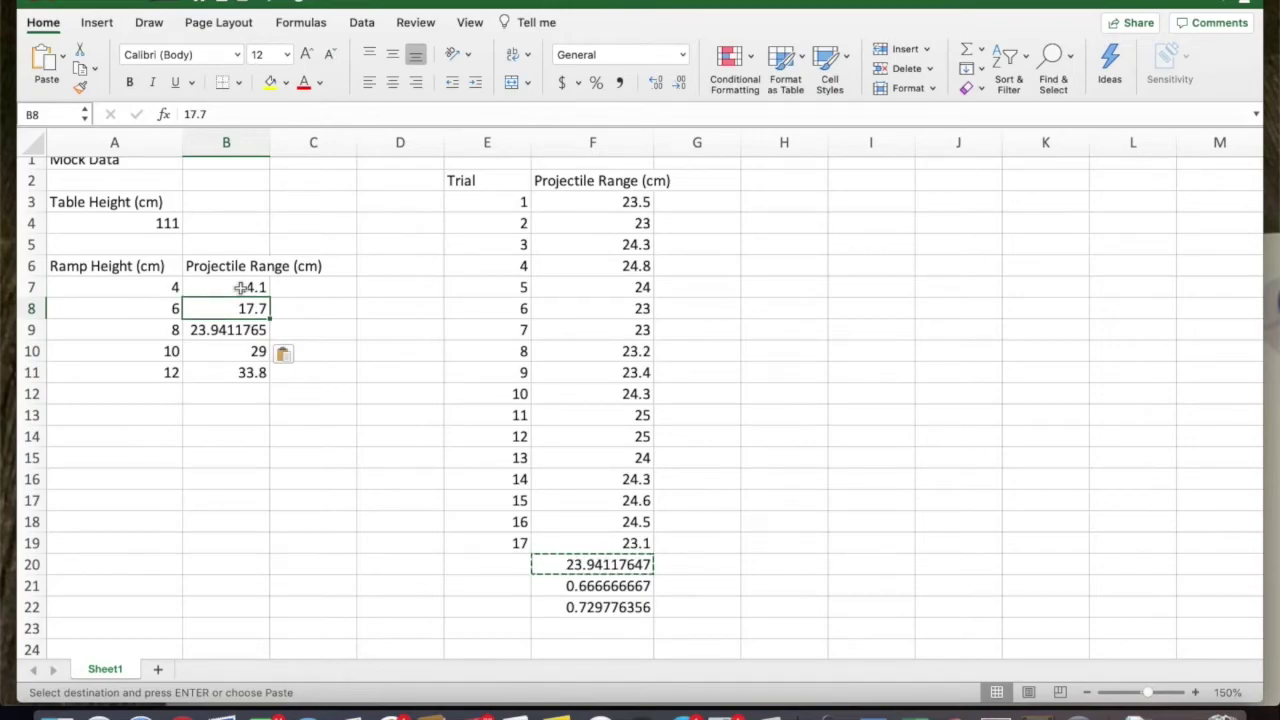
key(Down)
key(Down)
key(Down)
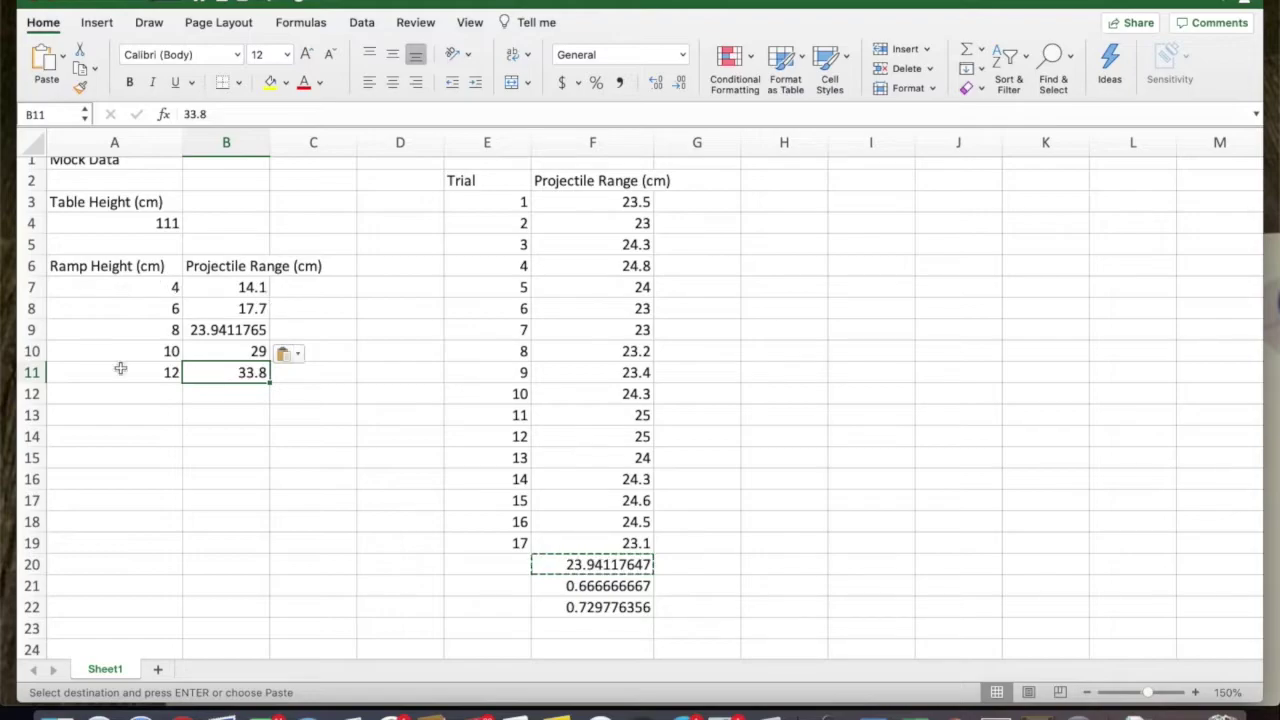
Insert a markers-only scatter chart of projectile range against ramp height from A7:B11 and delete its chart title
drag(114, 286, 220, 372)
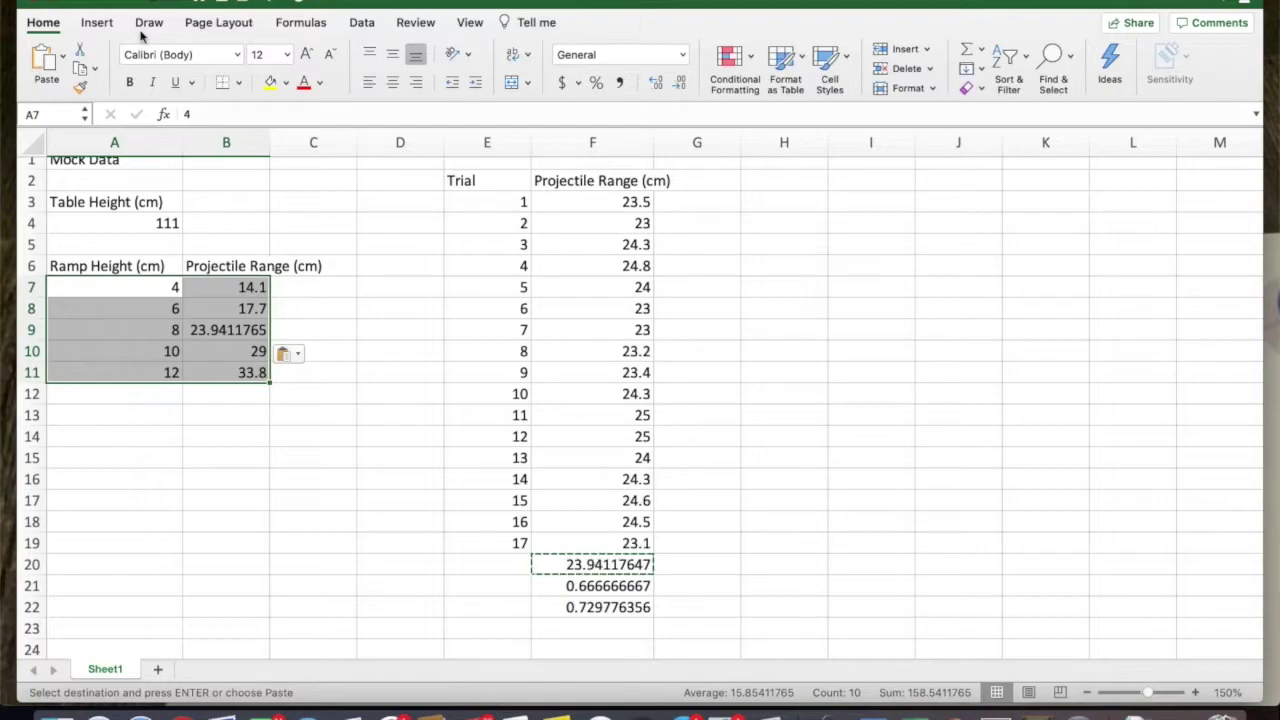
click(97, 24)
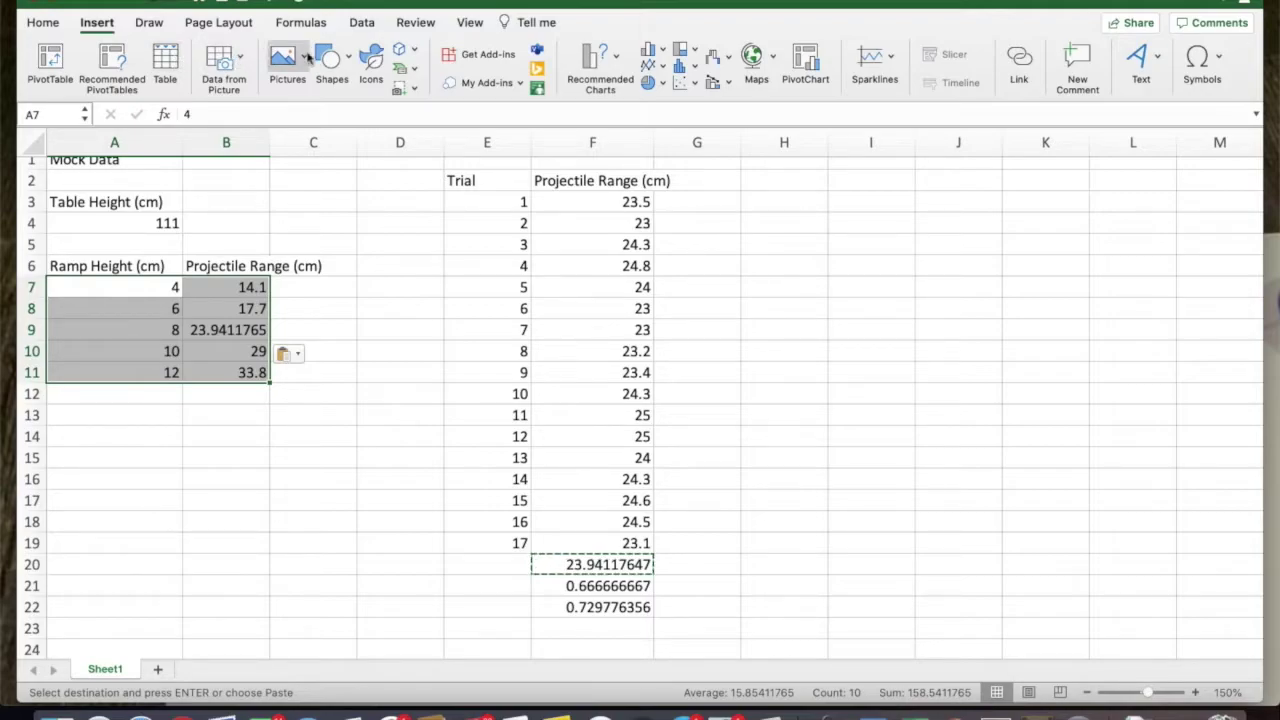
click(684, 86)
click(706, 178)
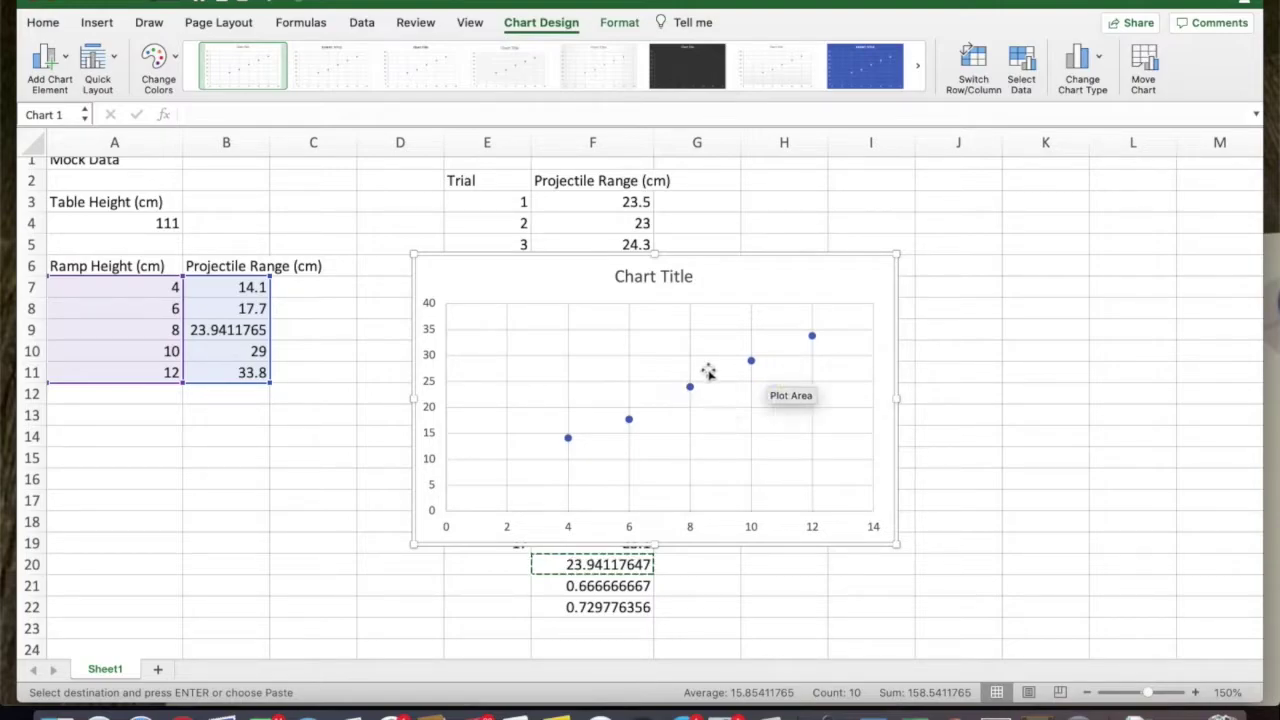
mouse_move(811, 342)
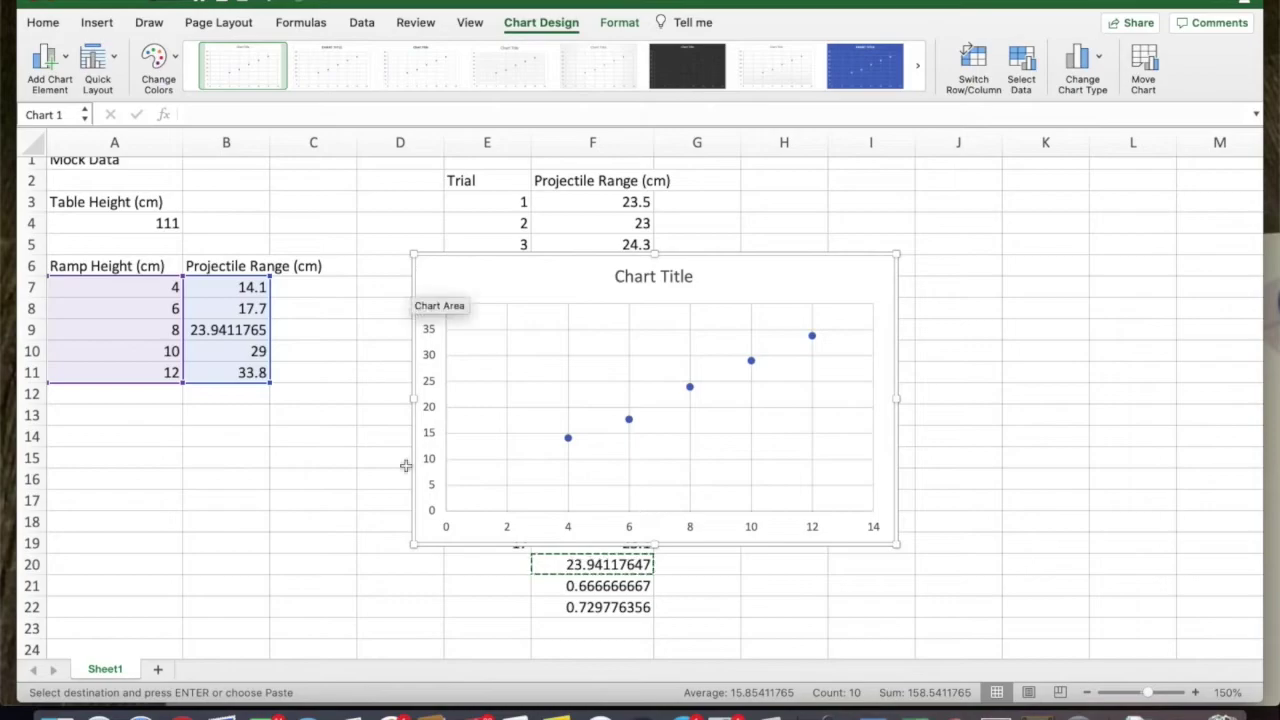
click(618, 276)
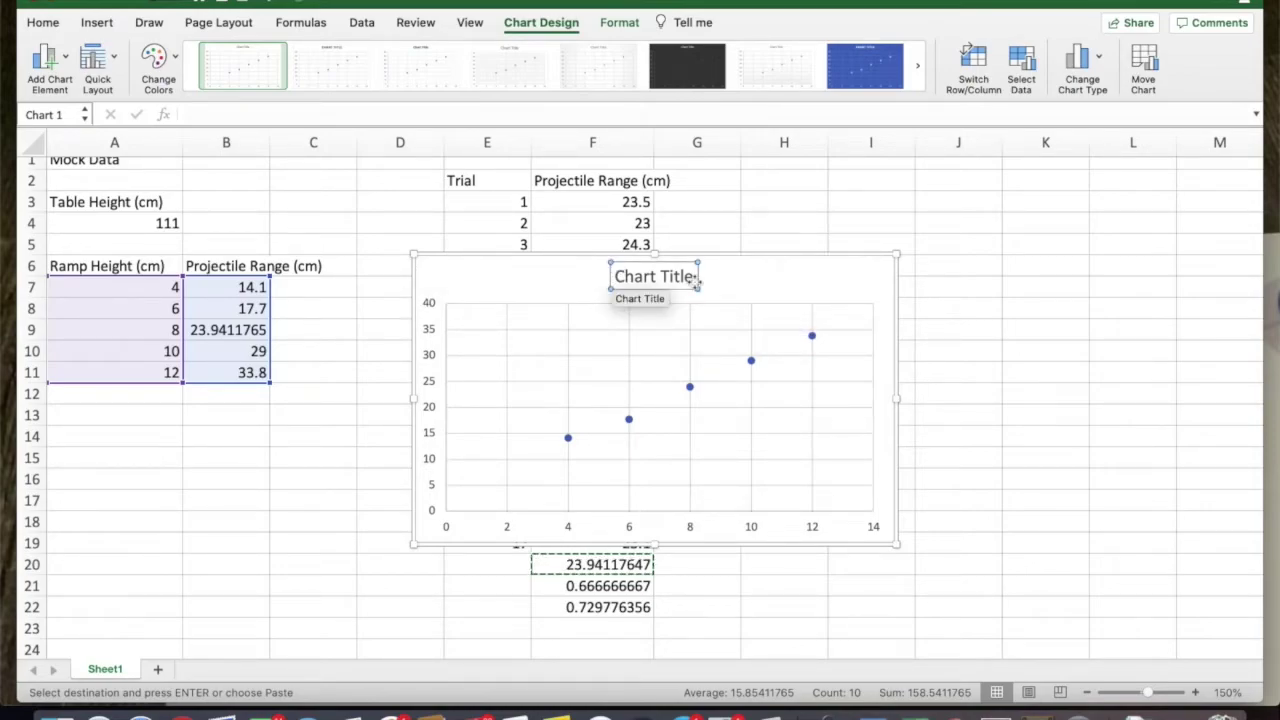
key(Delete)
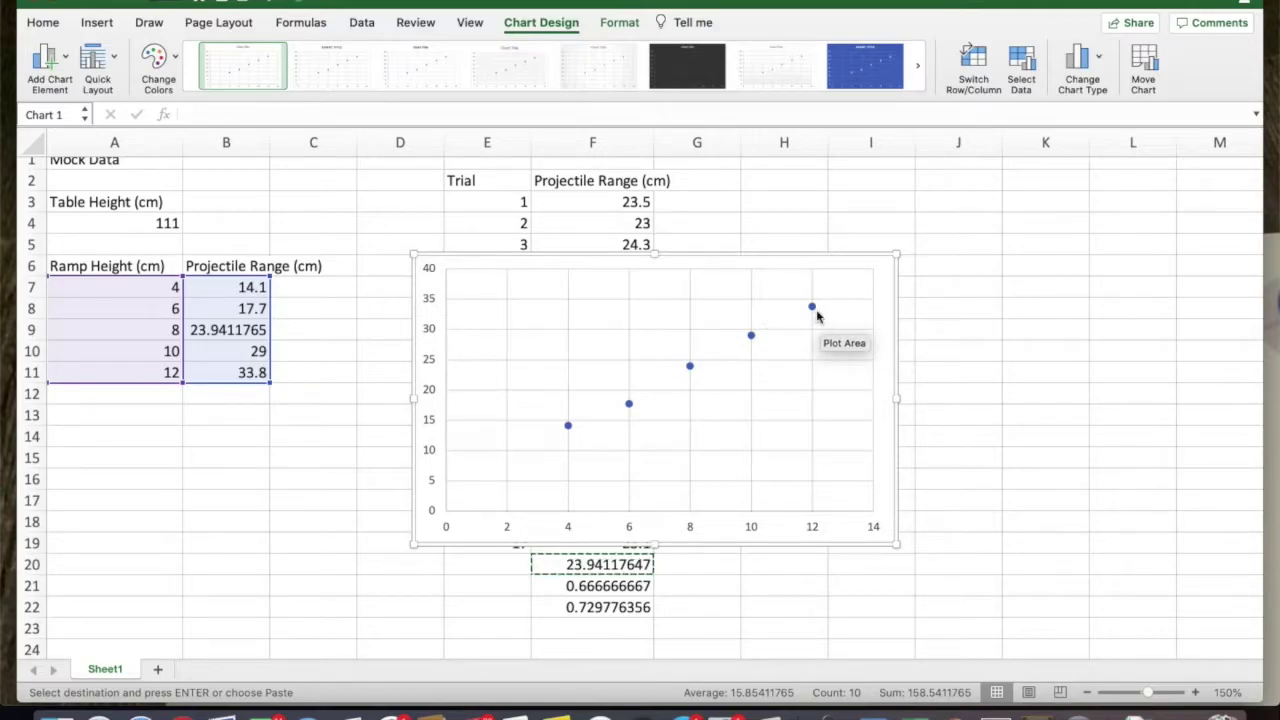
Add a linear trendline to the chart's data series, displaying its equation and R-squared value on the chart
mouse_move(806, 311)
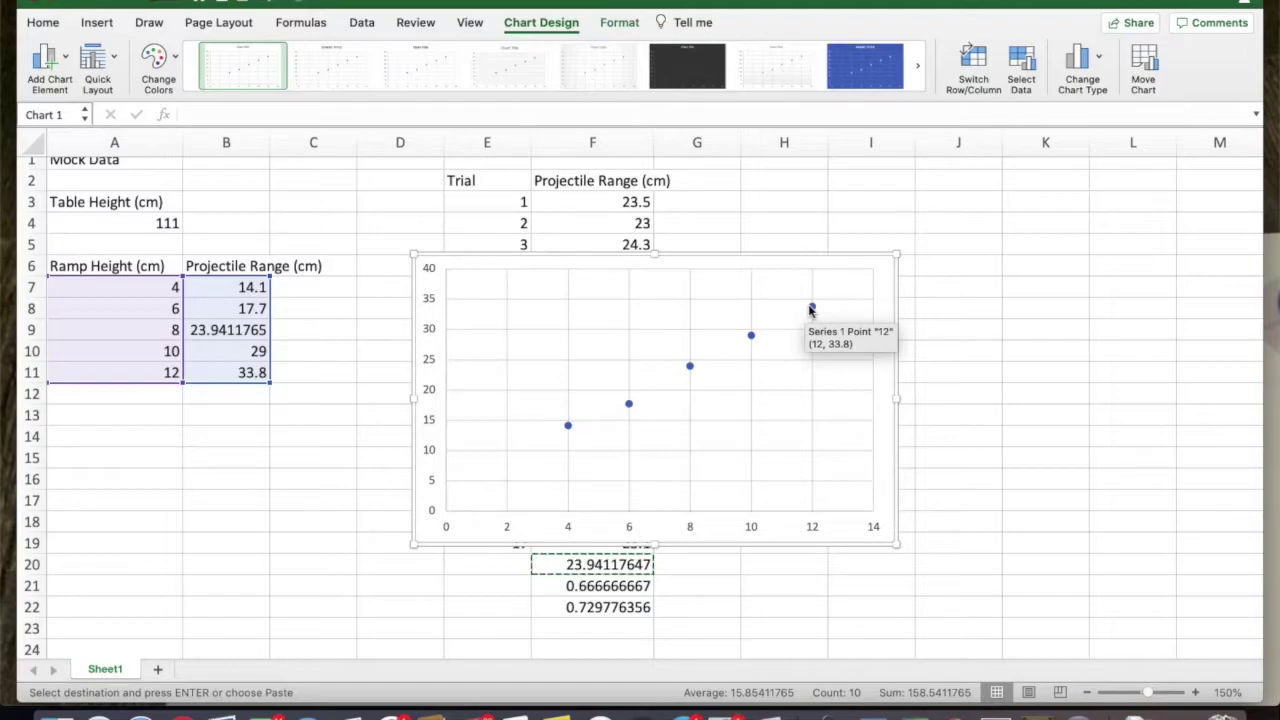
click(810, 309)
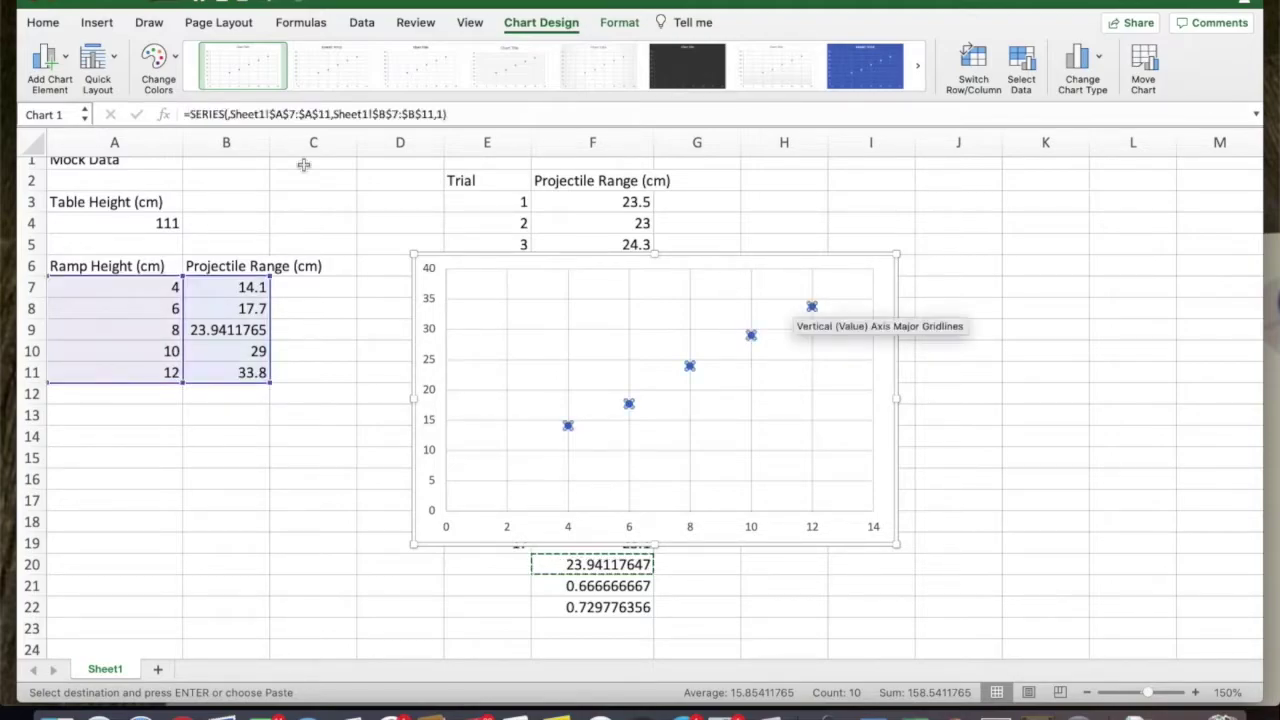
click(60, 66)
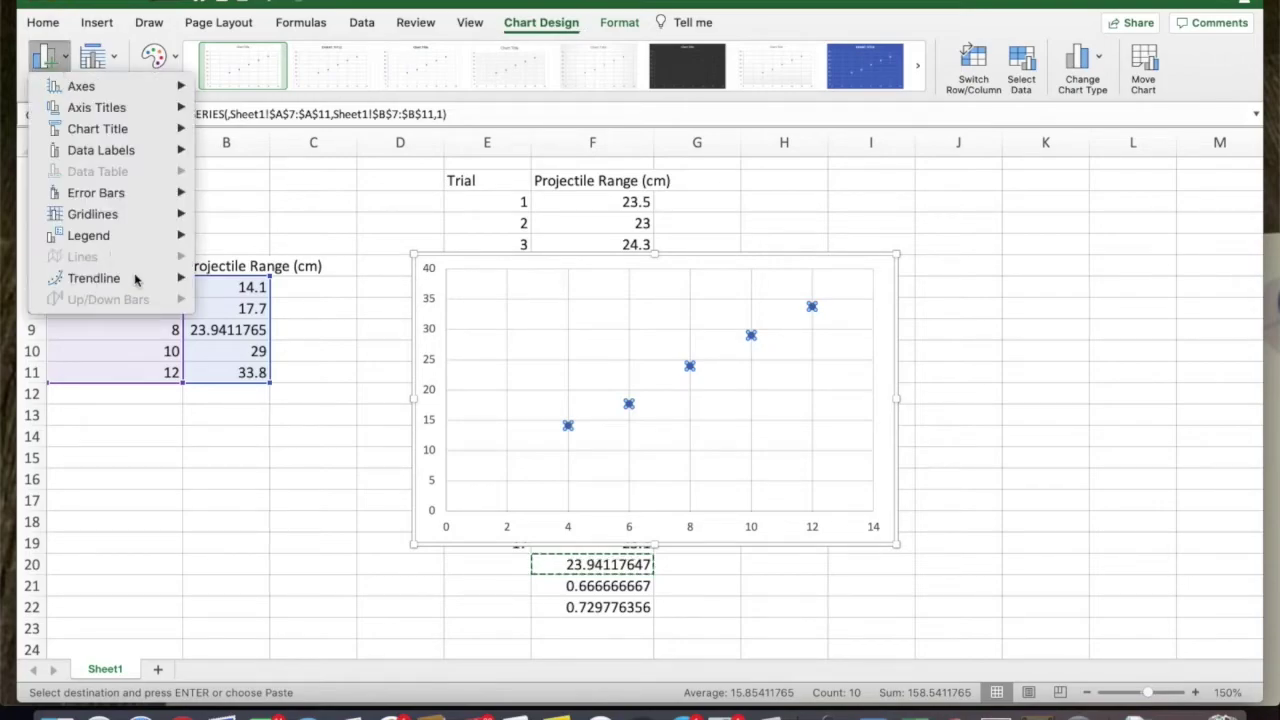
mouse_move(138, 280)
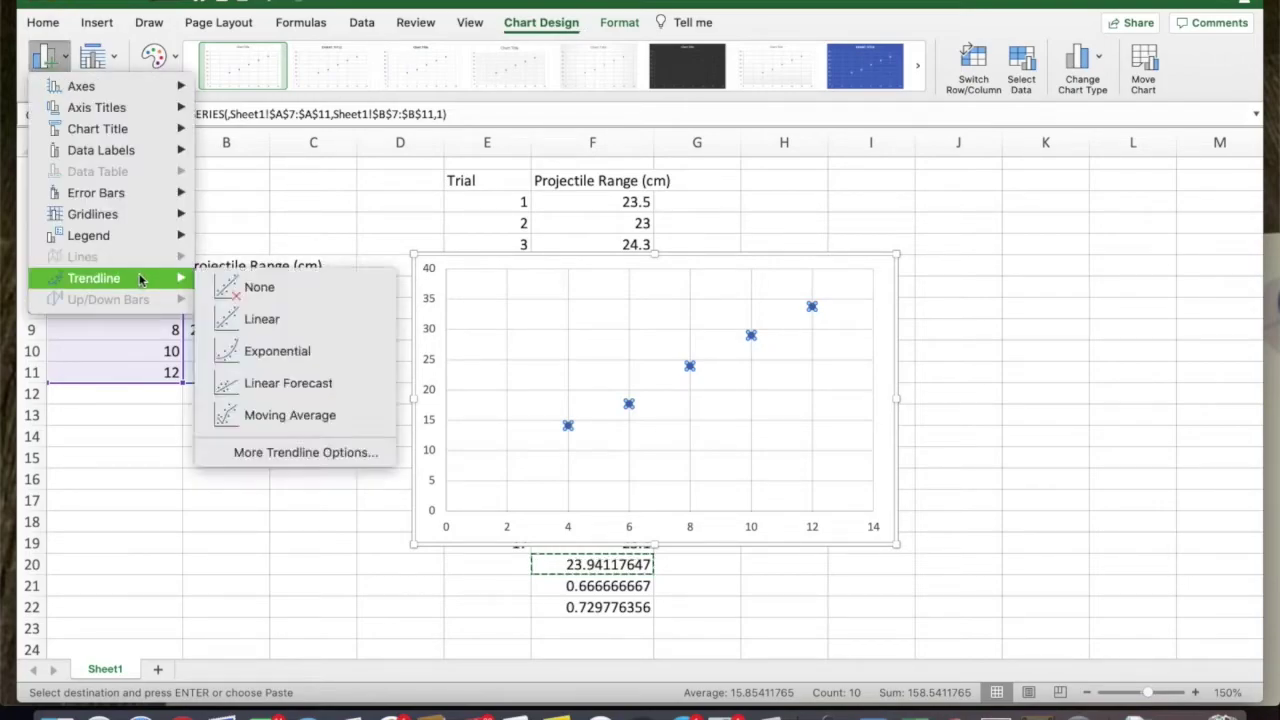
click(301, 453)
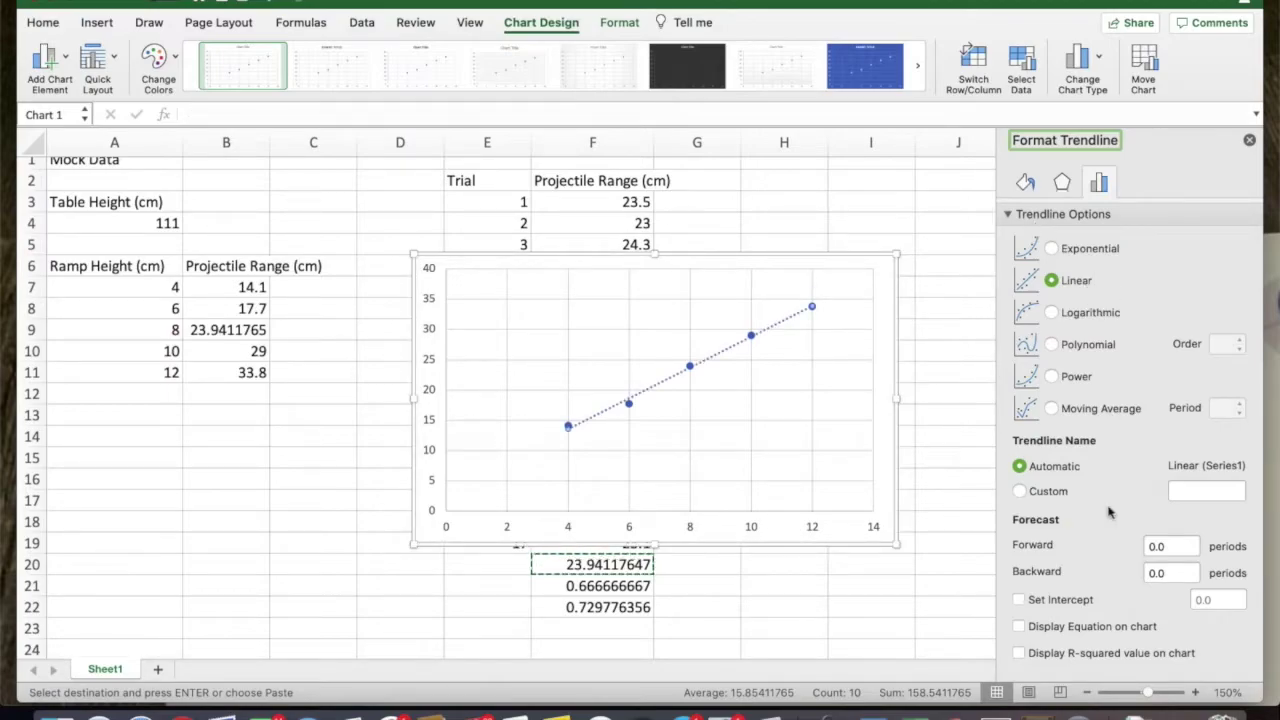
click(1037, 630)
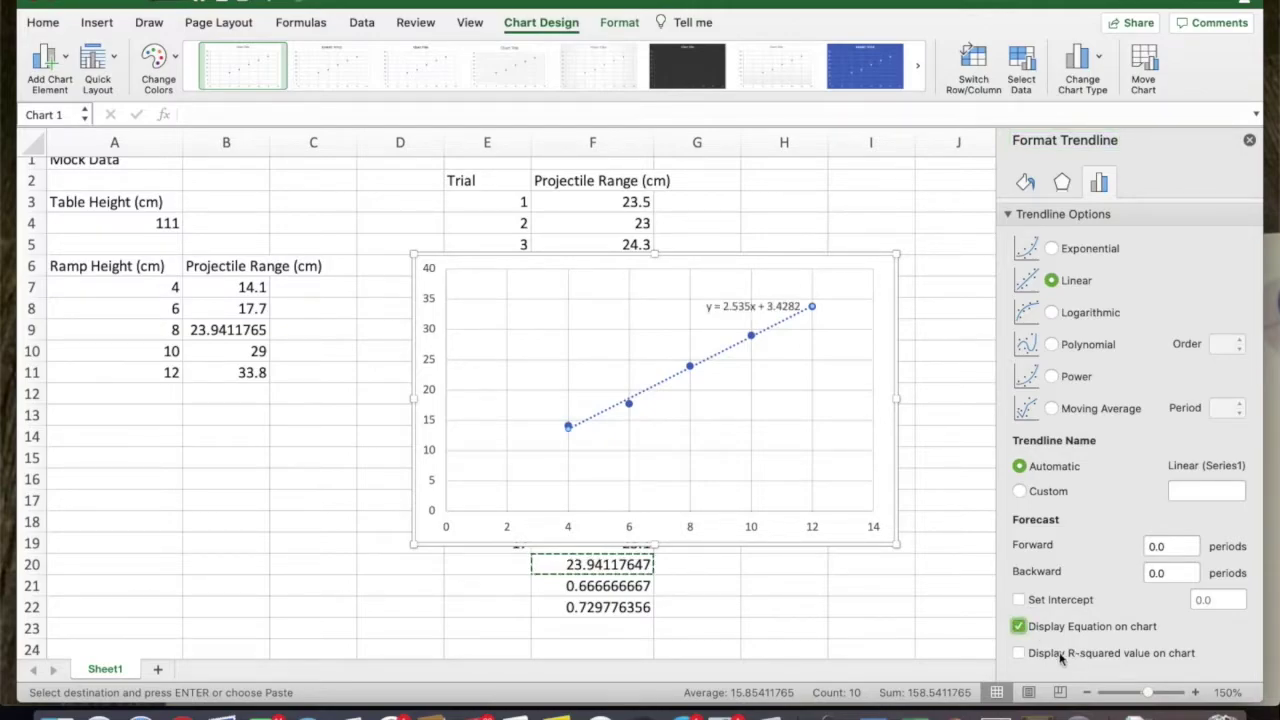
click(1060, 654)
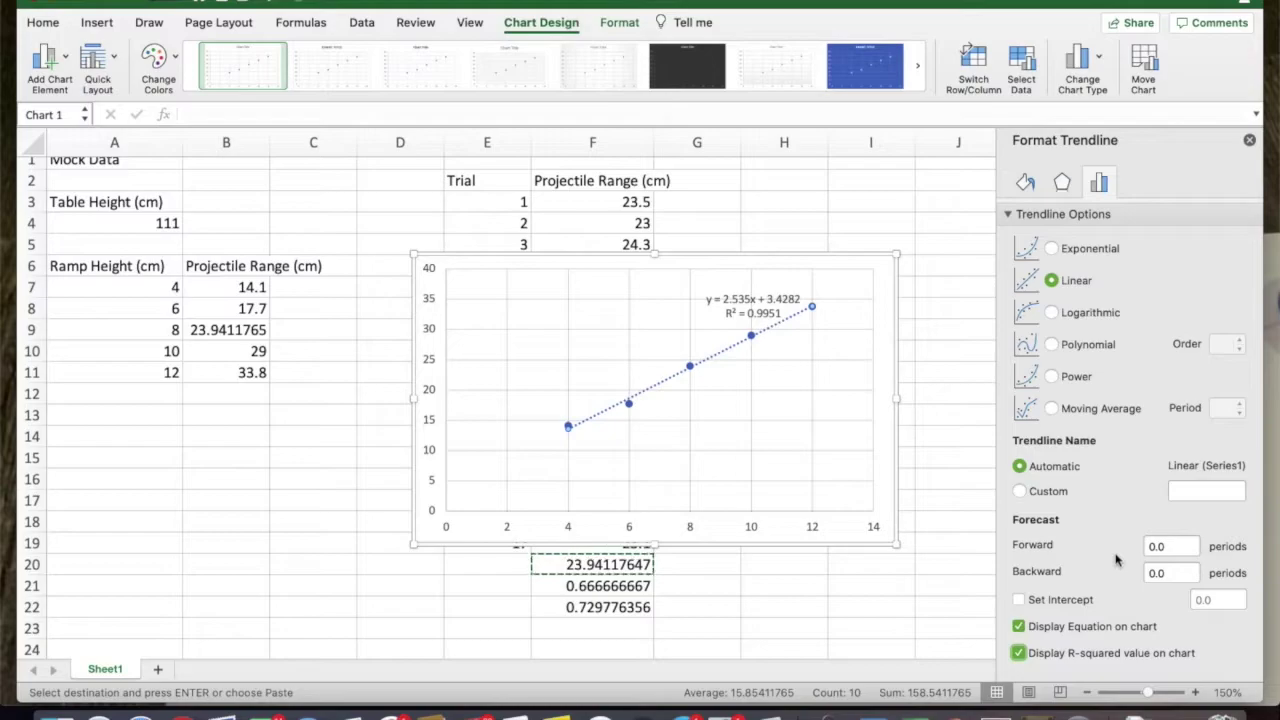
Compare the Power and Linear fits for the trendline, leaving it set to Power
click(1073, 378)
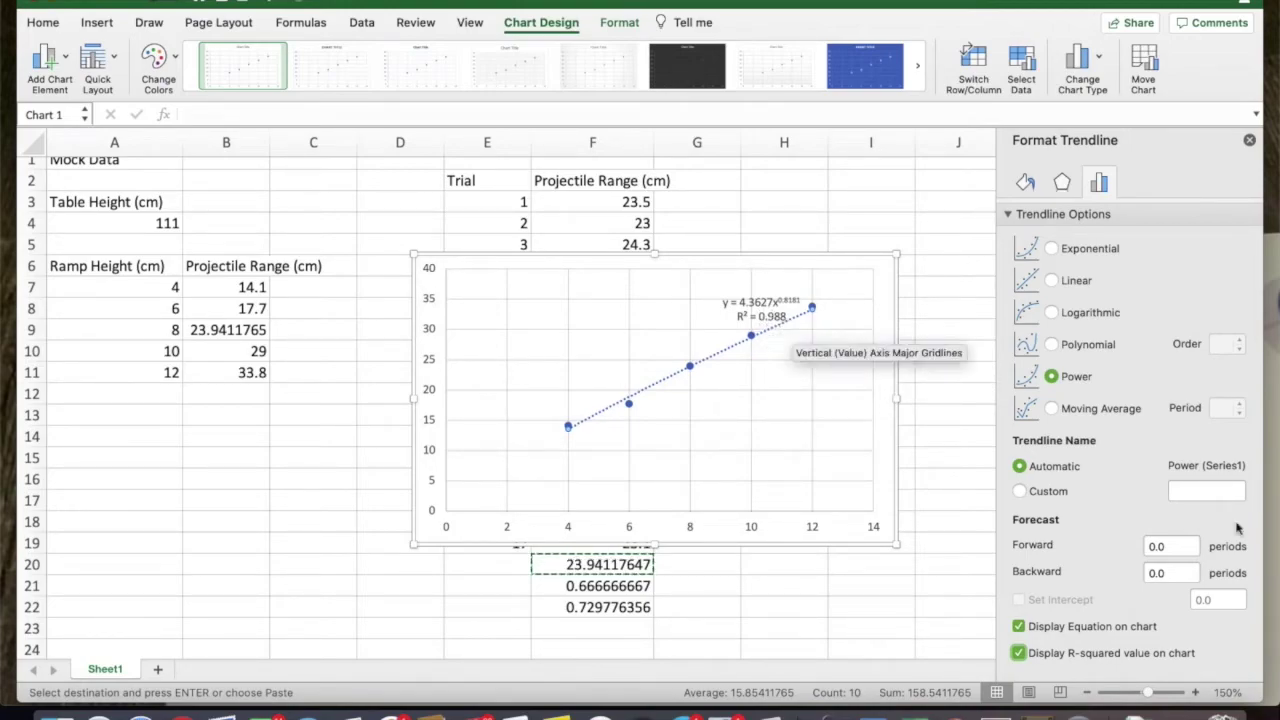
click(1073, 284)
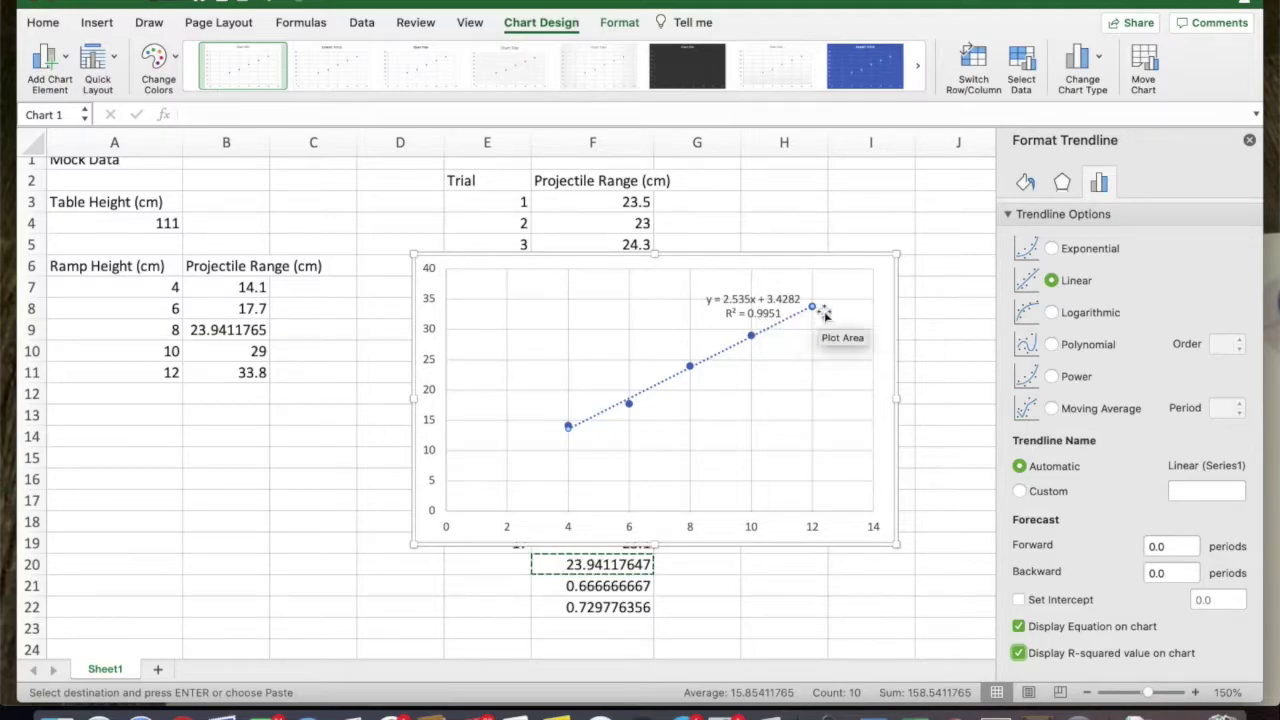
click(1082, 376)
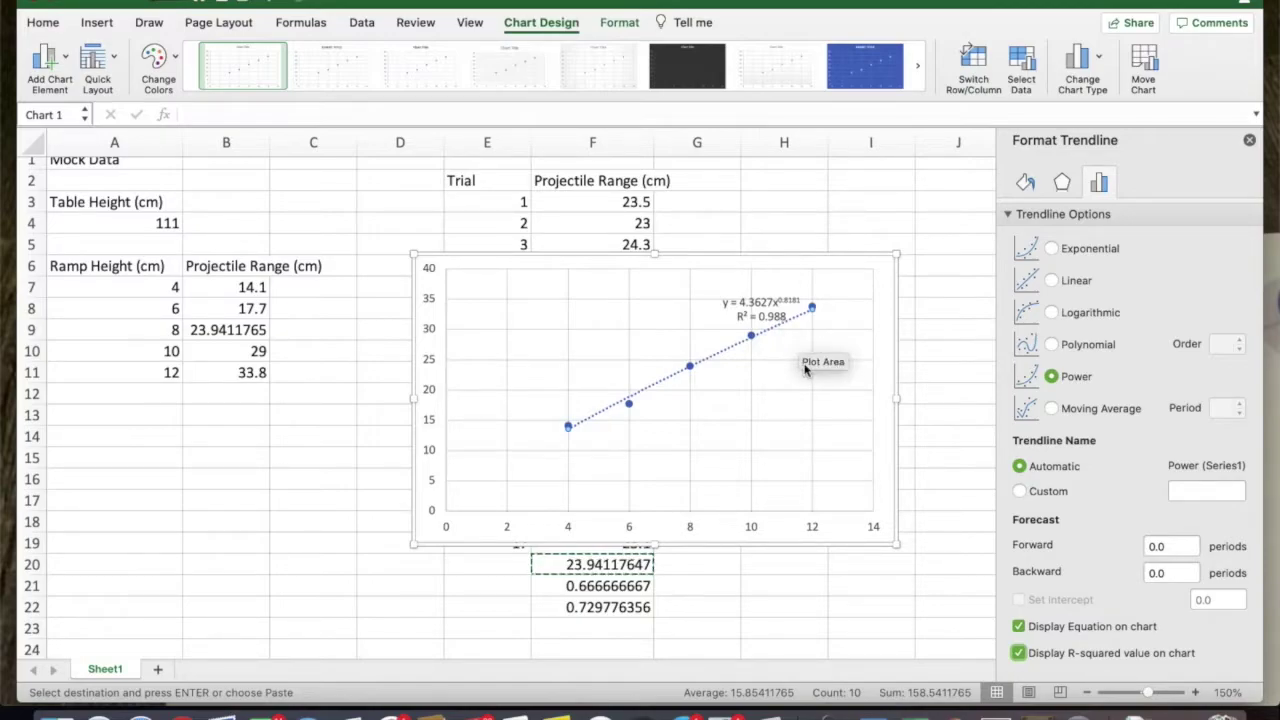
Calculate the square root of the first projectile range in cell C7 with =B7^(1/2)
click(315, 287)
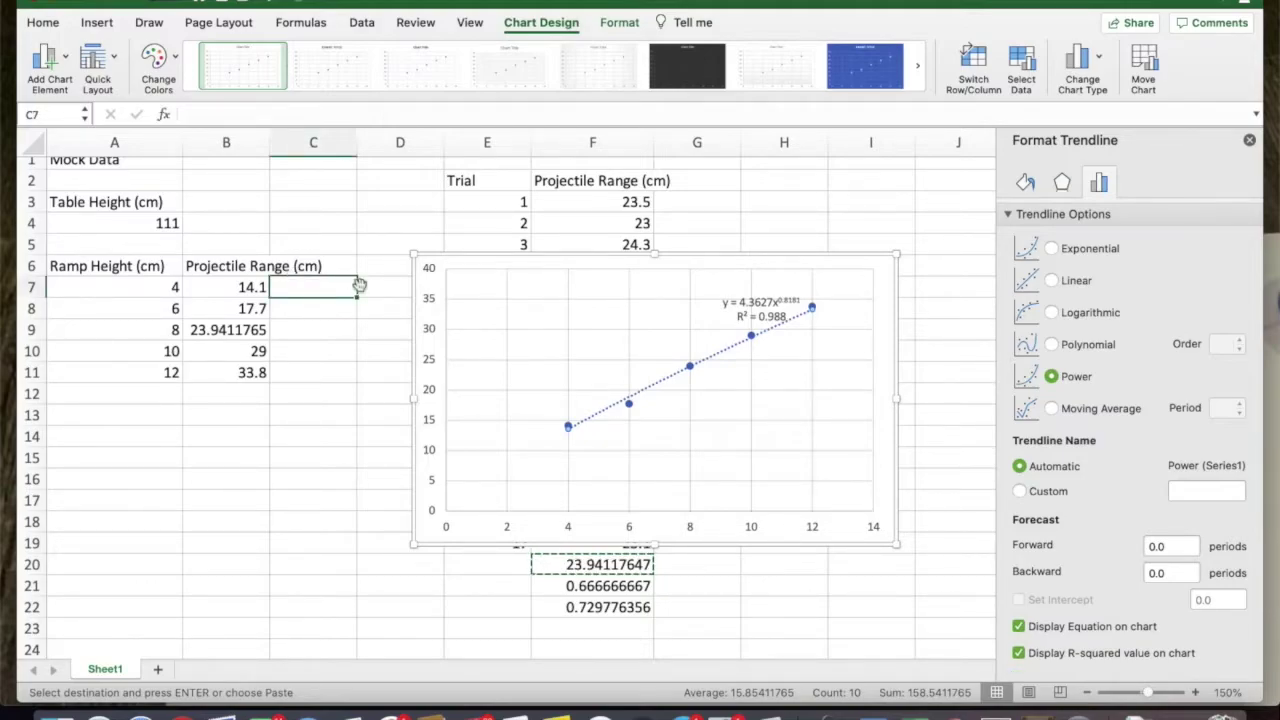
text(=)
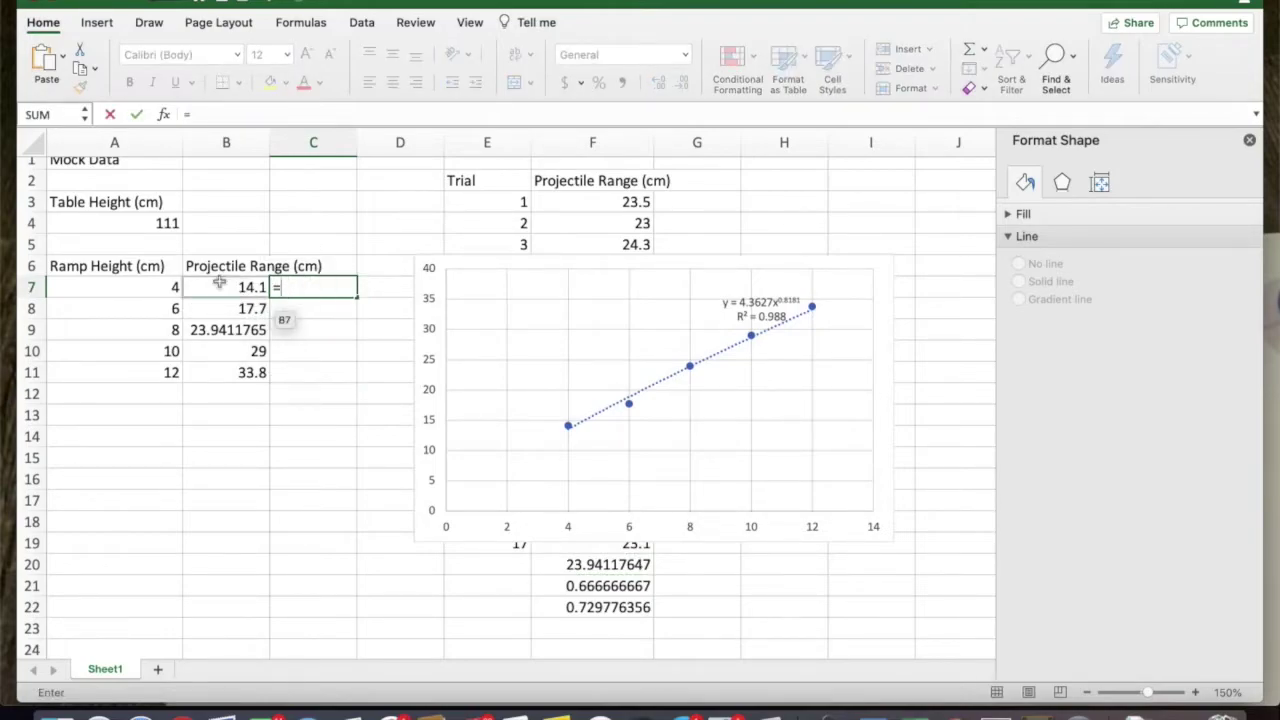
click(206, 284)
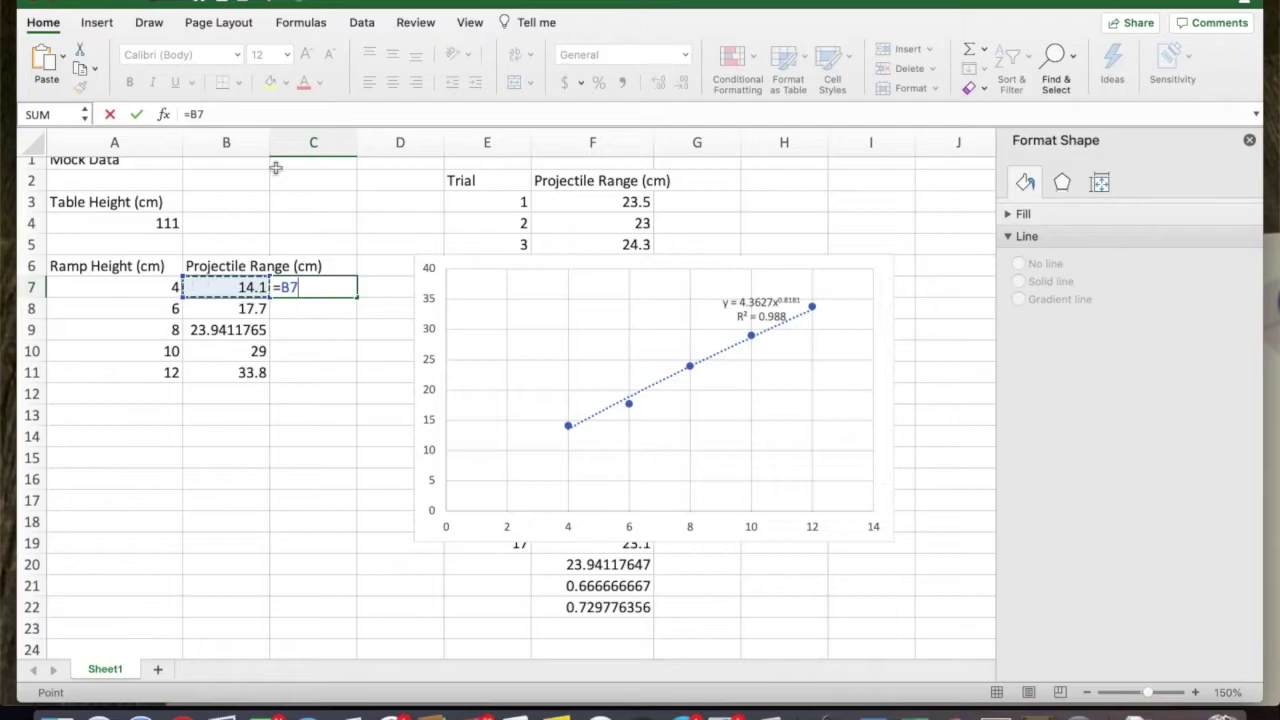
click(238, 117)
text(^(1/2)
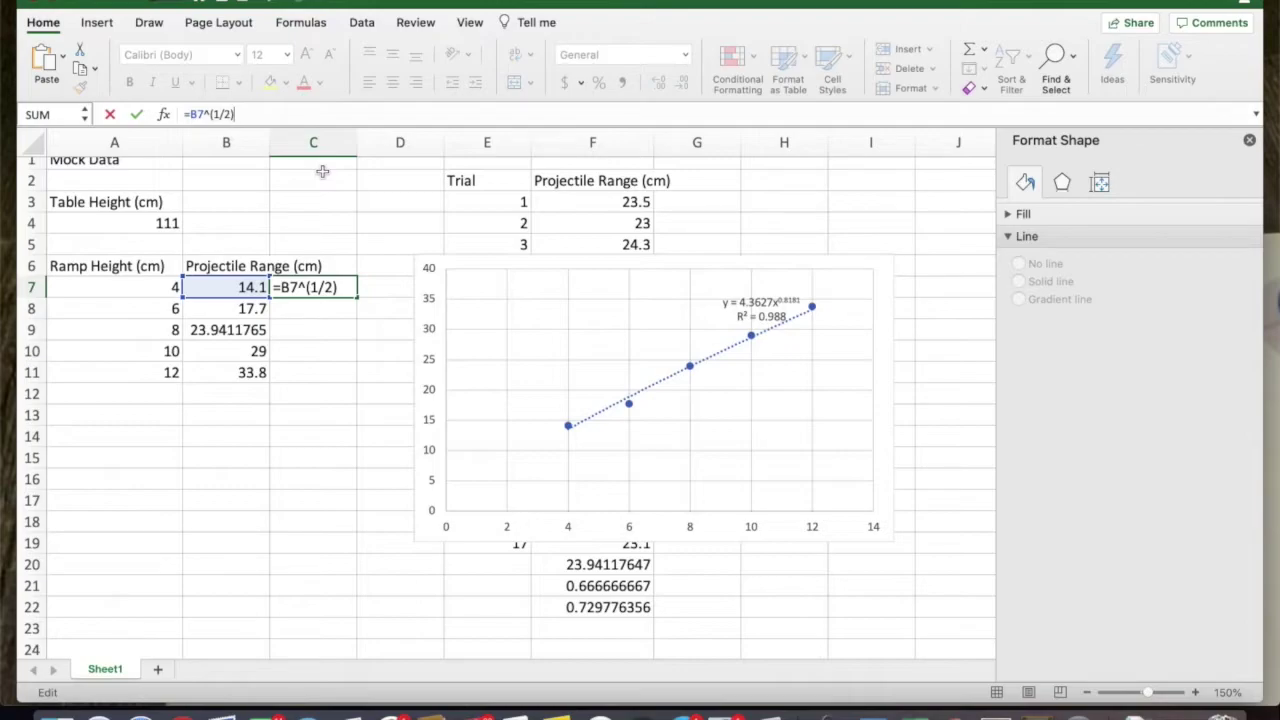
key(Return)
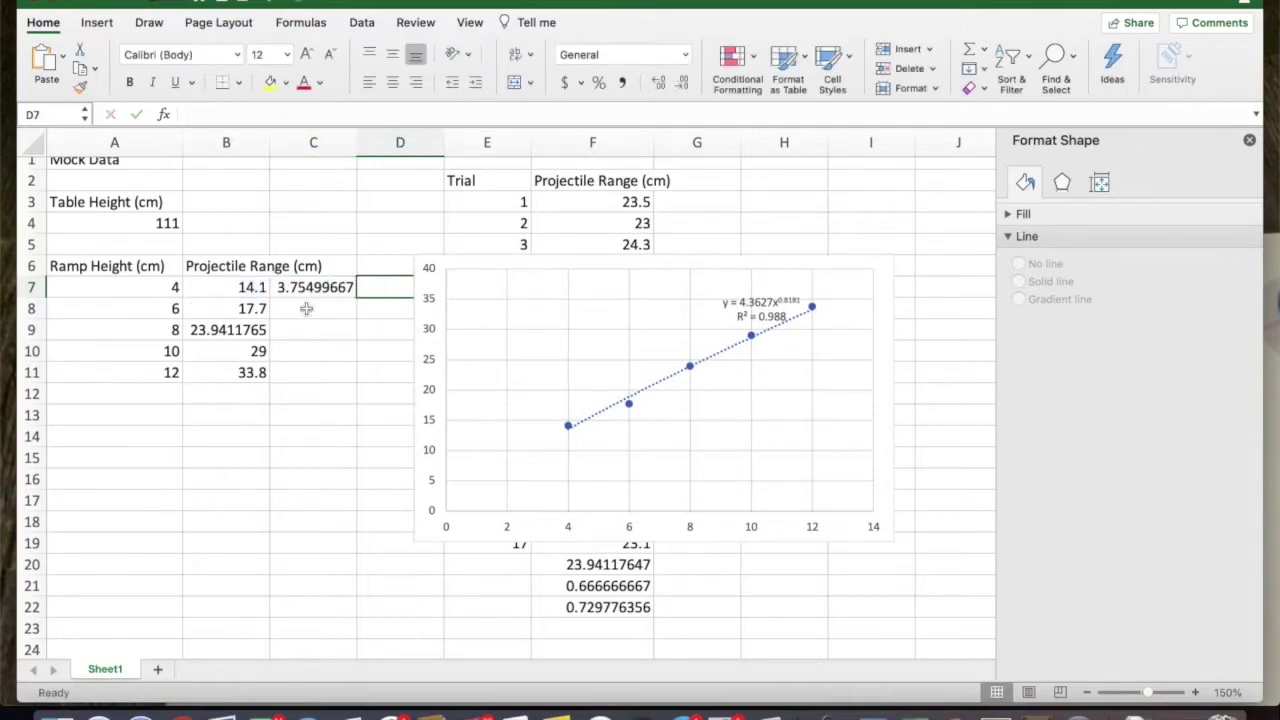
Fill the square root formula from C7 down through C11
key(Up)
drag(356, 297, 352, 386)
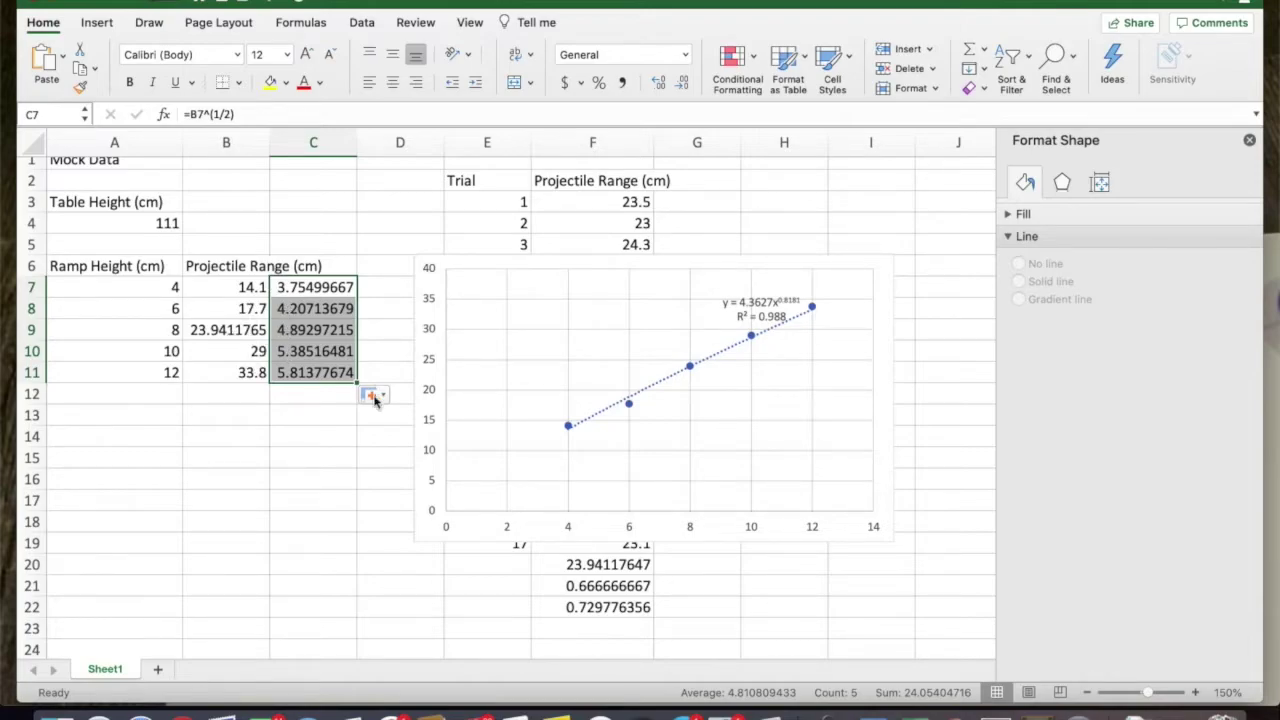
click(317, 395)
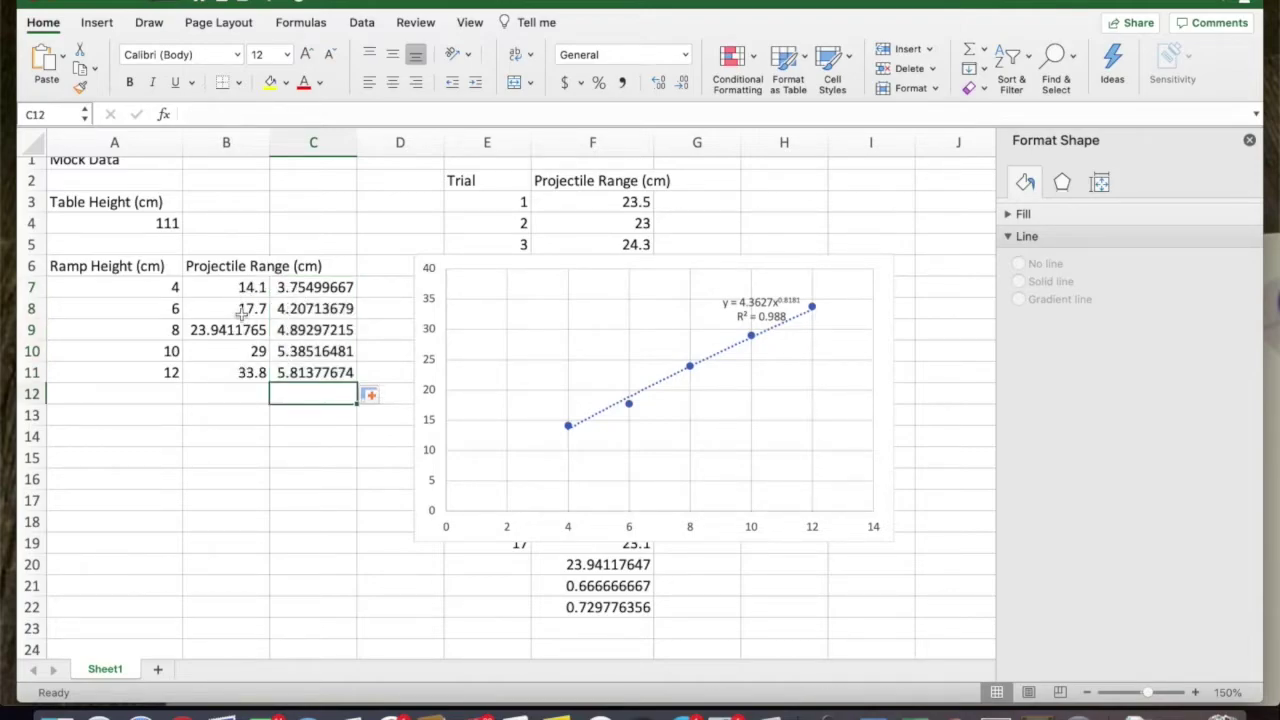
Enter the heading "Range Squared (cm^2)" in cell C6 above the square root values
click(338, 268)
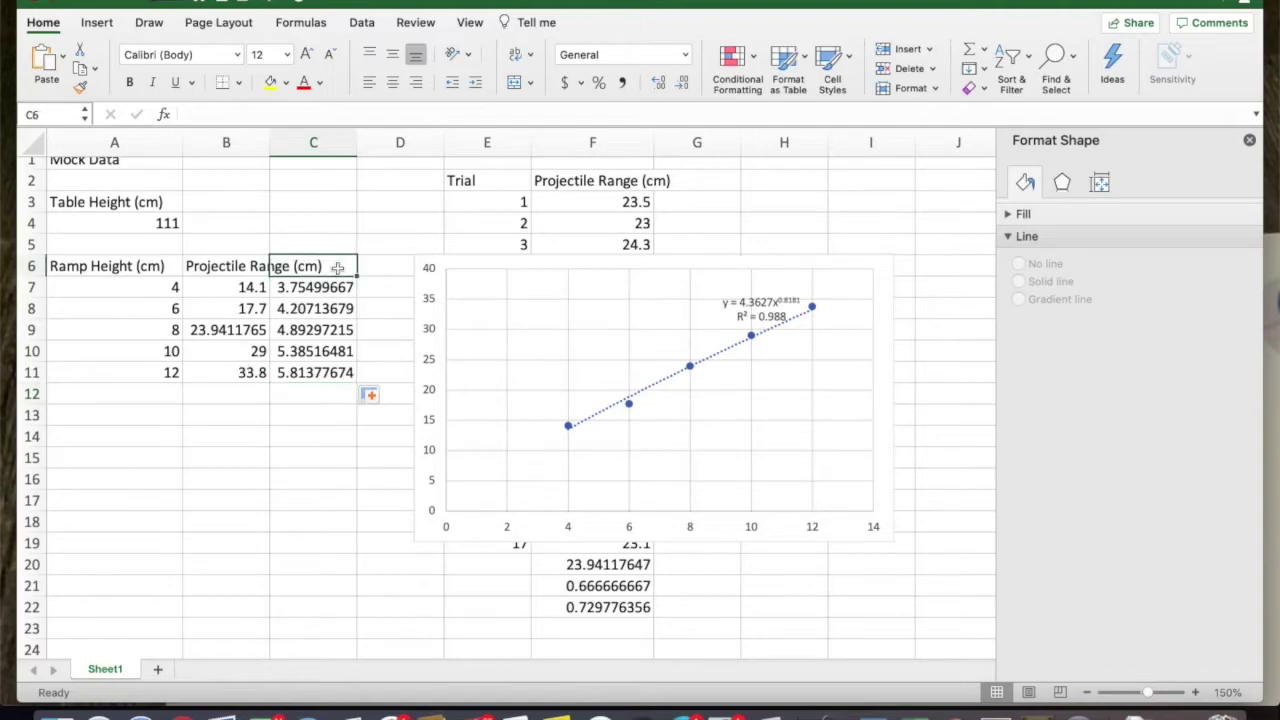
click(251, 112)
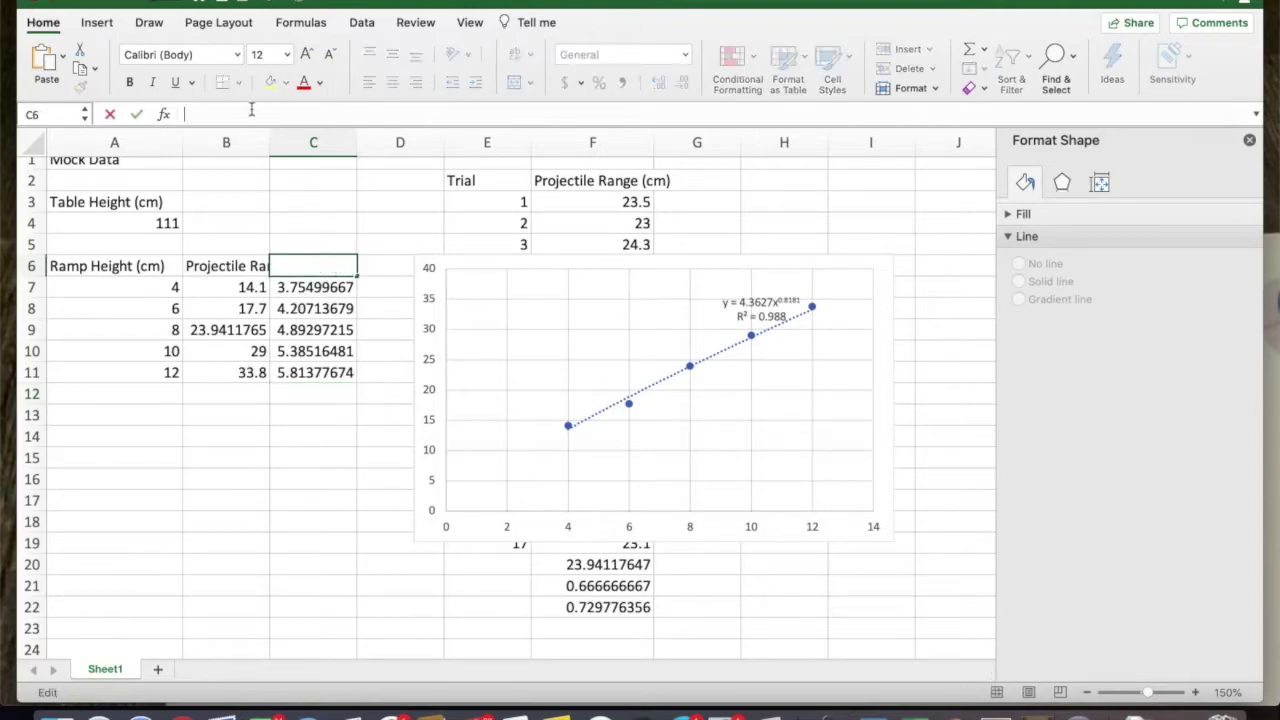
text(Rn)
key(BackSpace)
text(ange Squared)
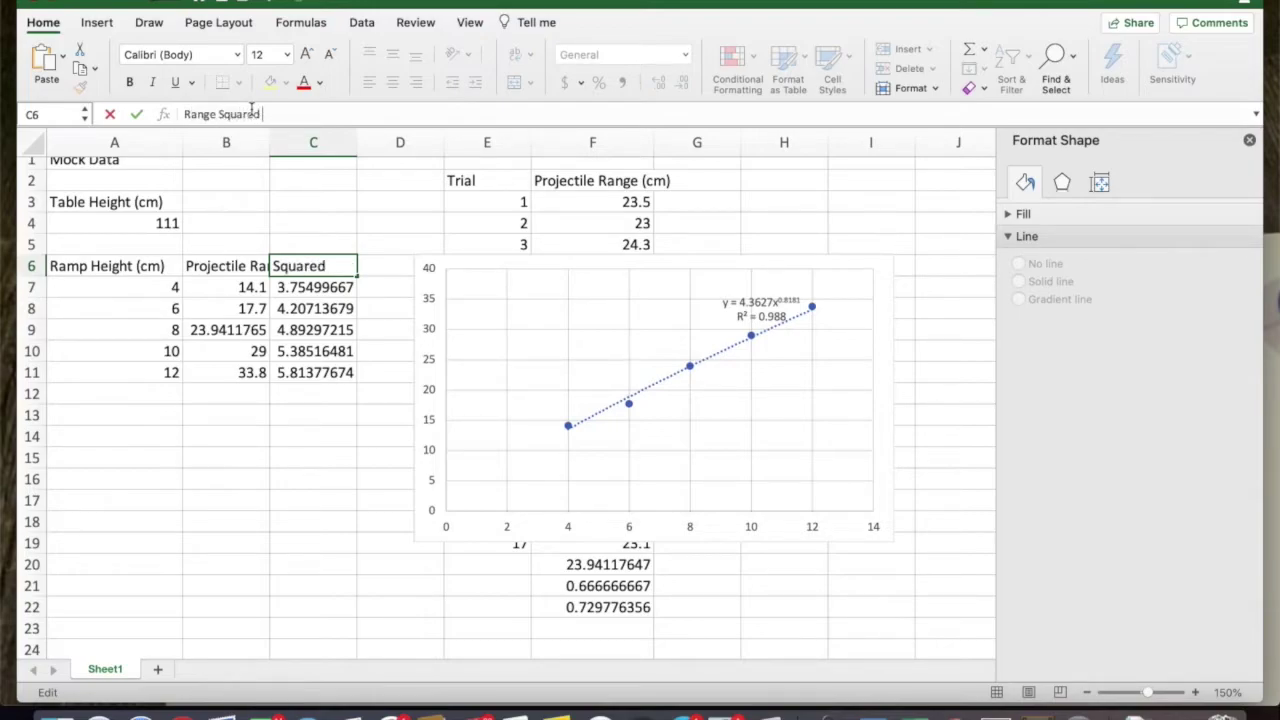
text( 9cm)
key(BackSpace)
key(BackSpace)
text(cm^)
key(Tab)
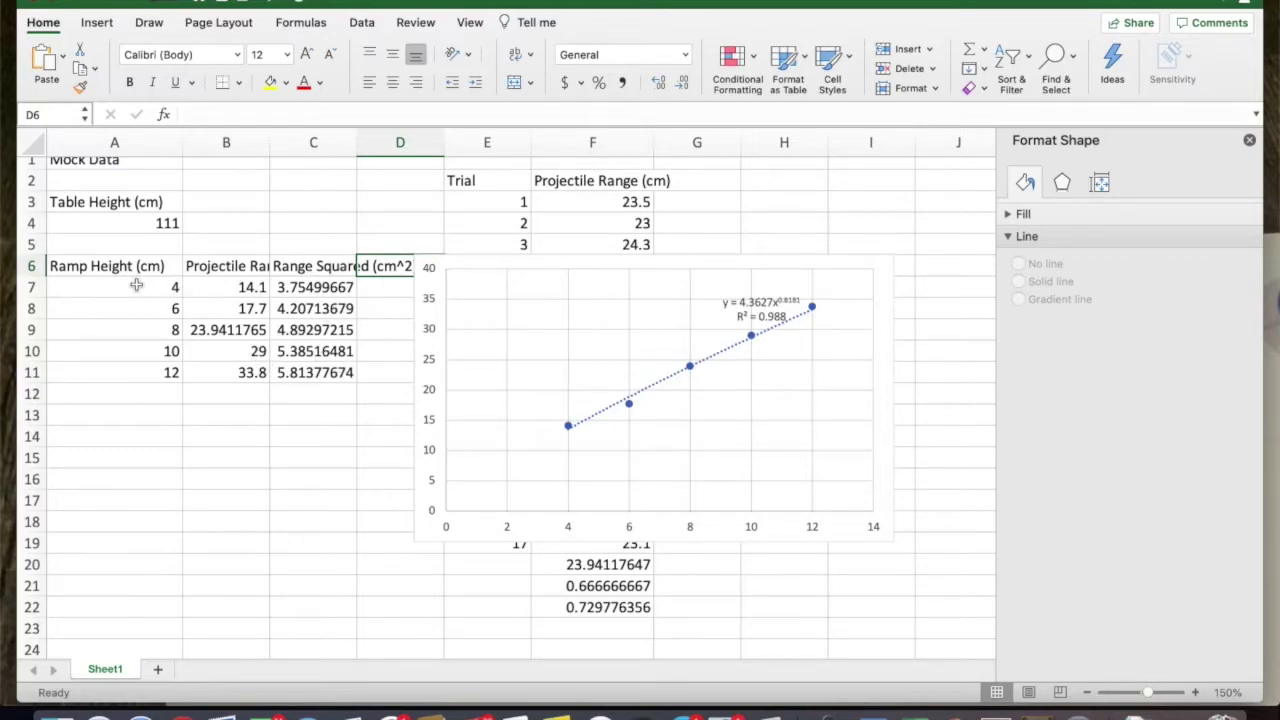
Insert a markers-only scatter chart of C7:C11 against ramp heights A7:A11 and move it below the row 6 headings
drag(136, 286, 134, 376)
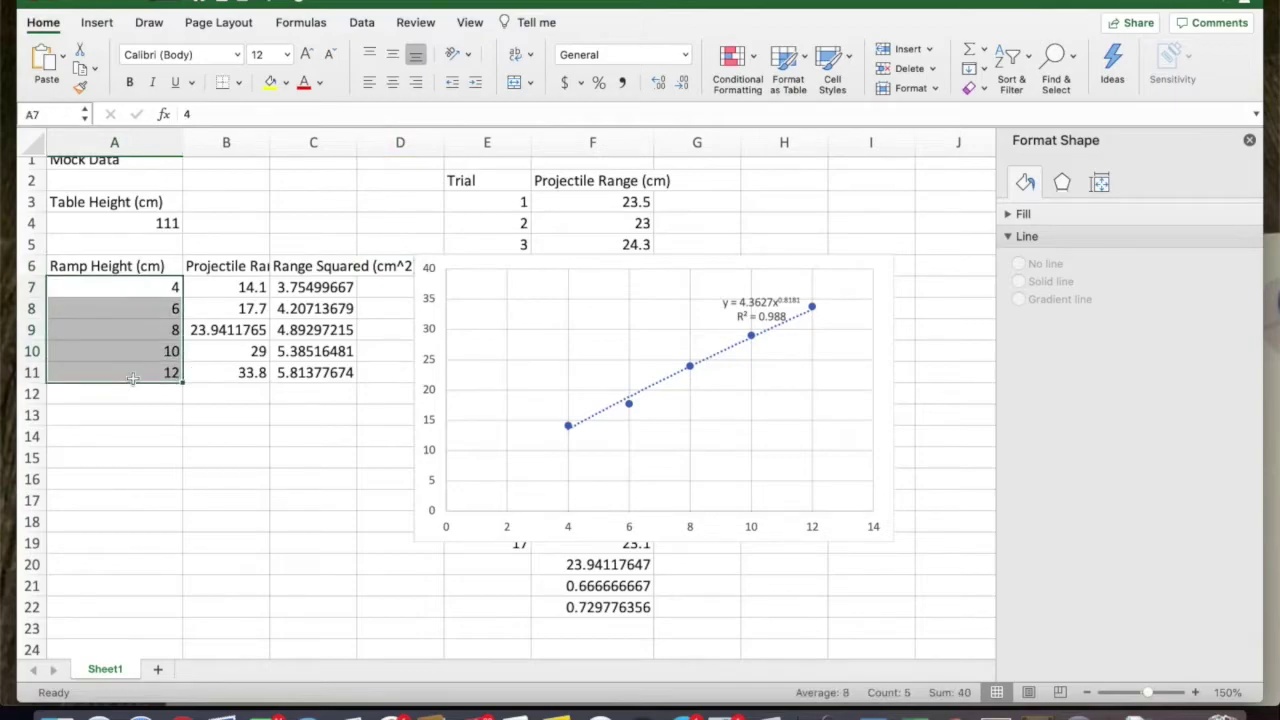
super+click(315, 287)
drag(315, 287, 315, 372)
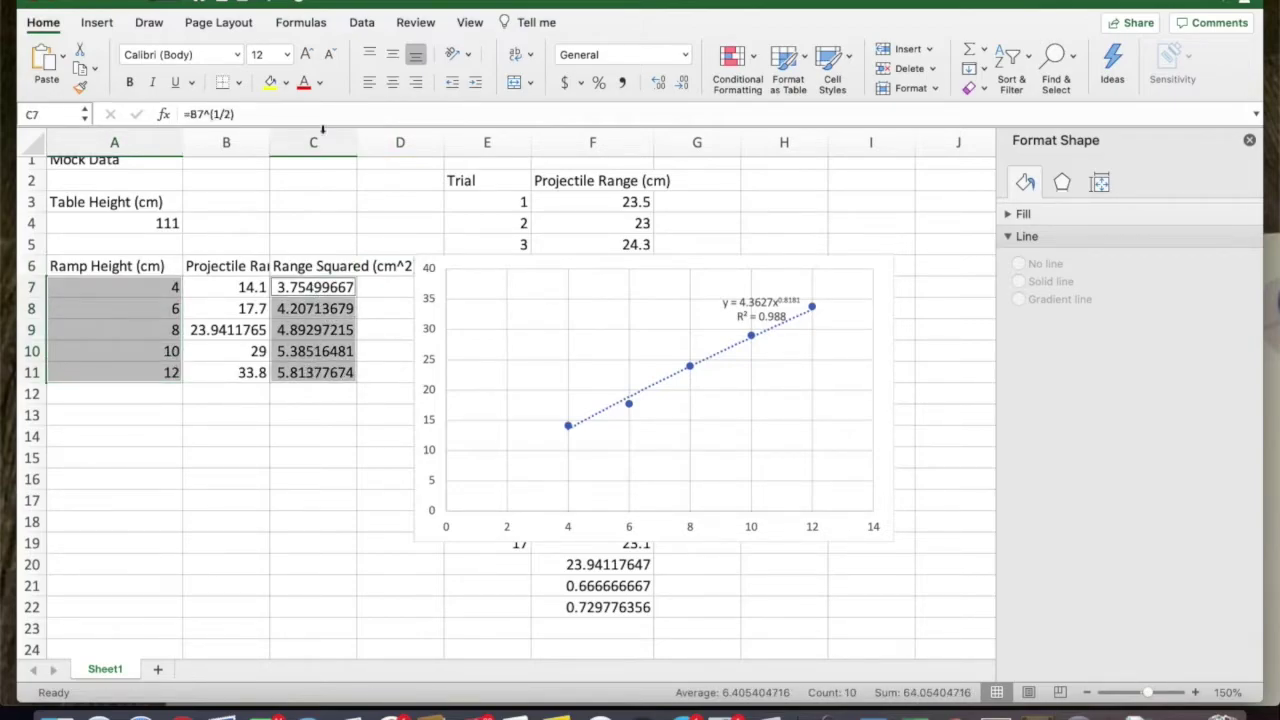
click(100, 23)
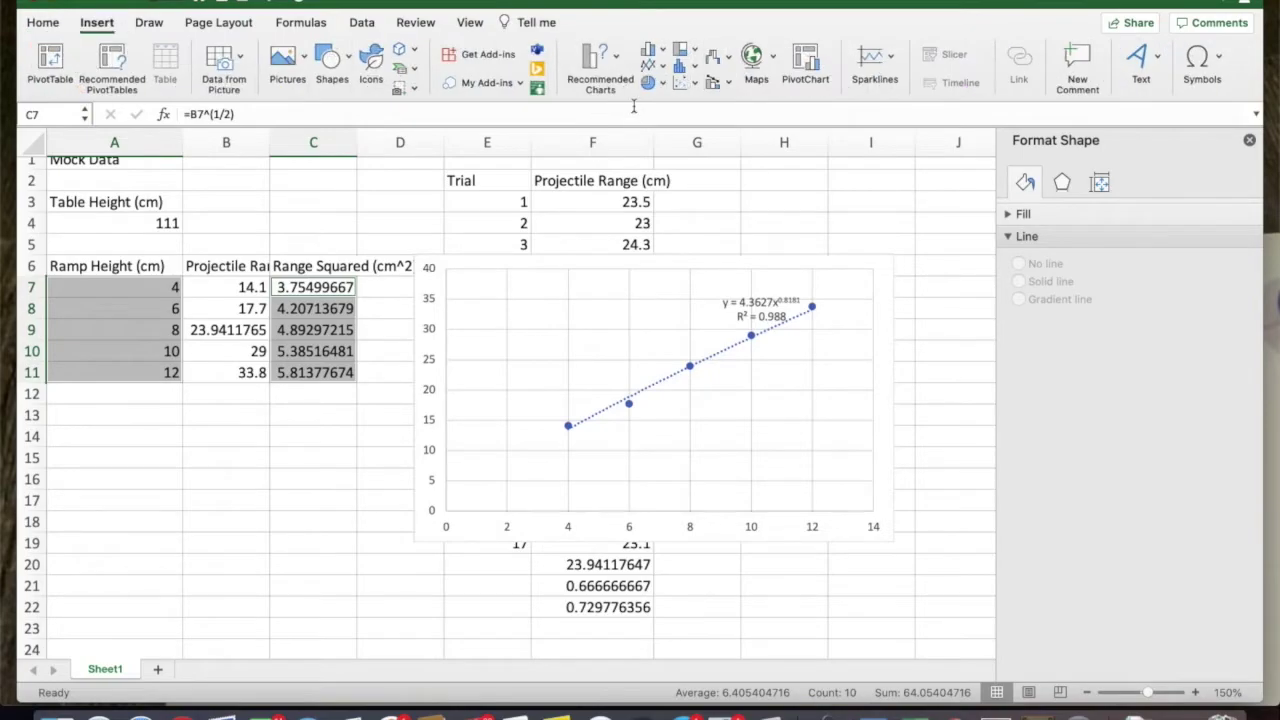
click(684, 82)
click(728, 162)
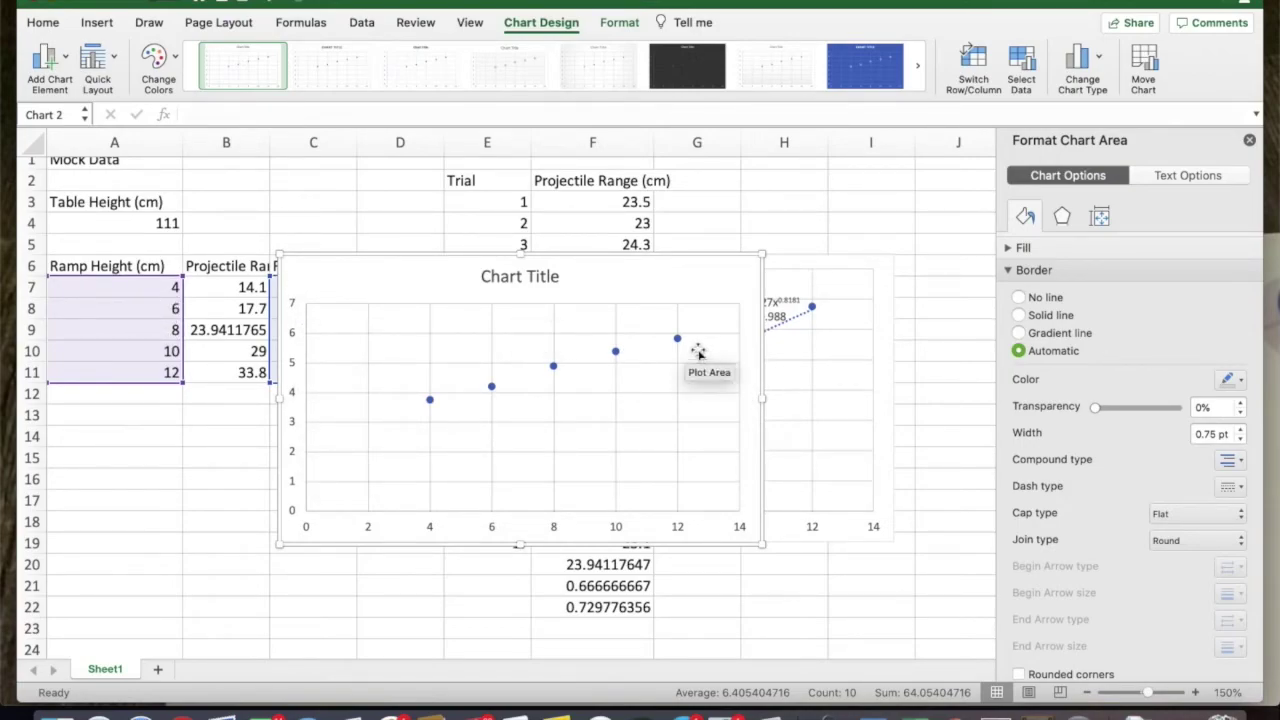
drag(400, 271, 443, 345)
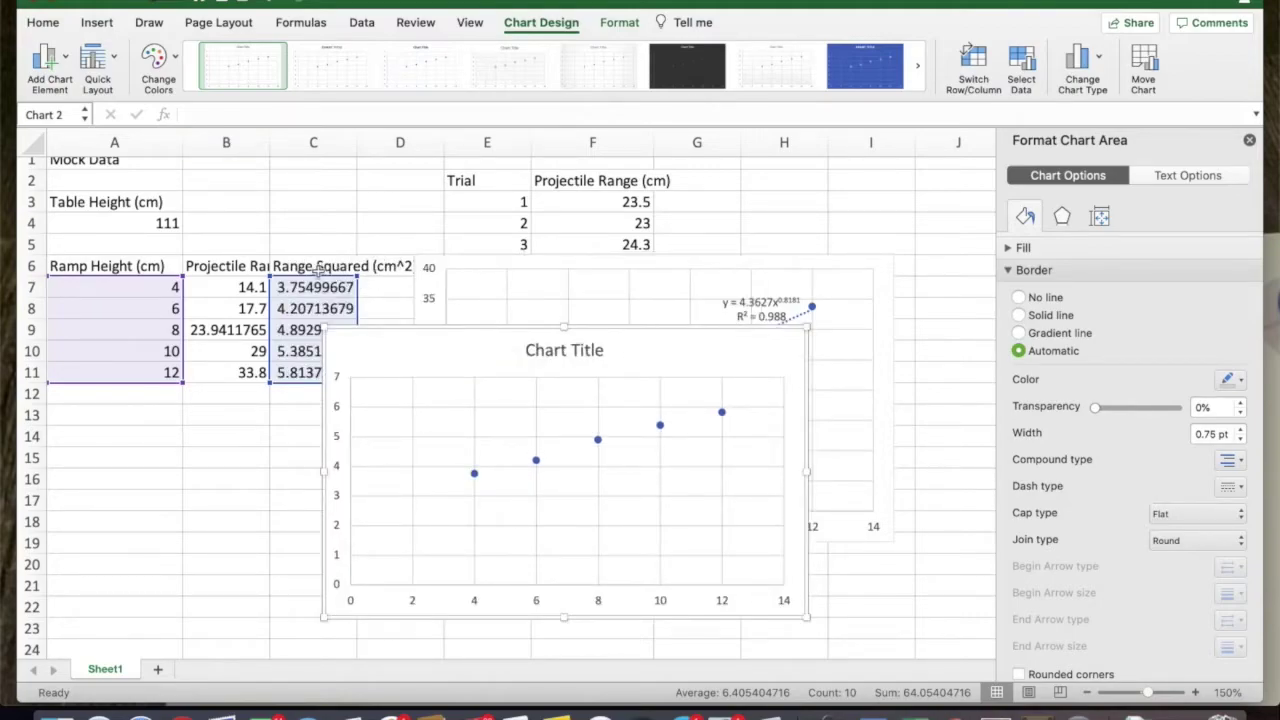
Correct the unit in the C6 heading so it reads "Range Squared (cm^1/2)"
double_click(318, 268)
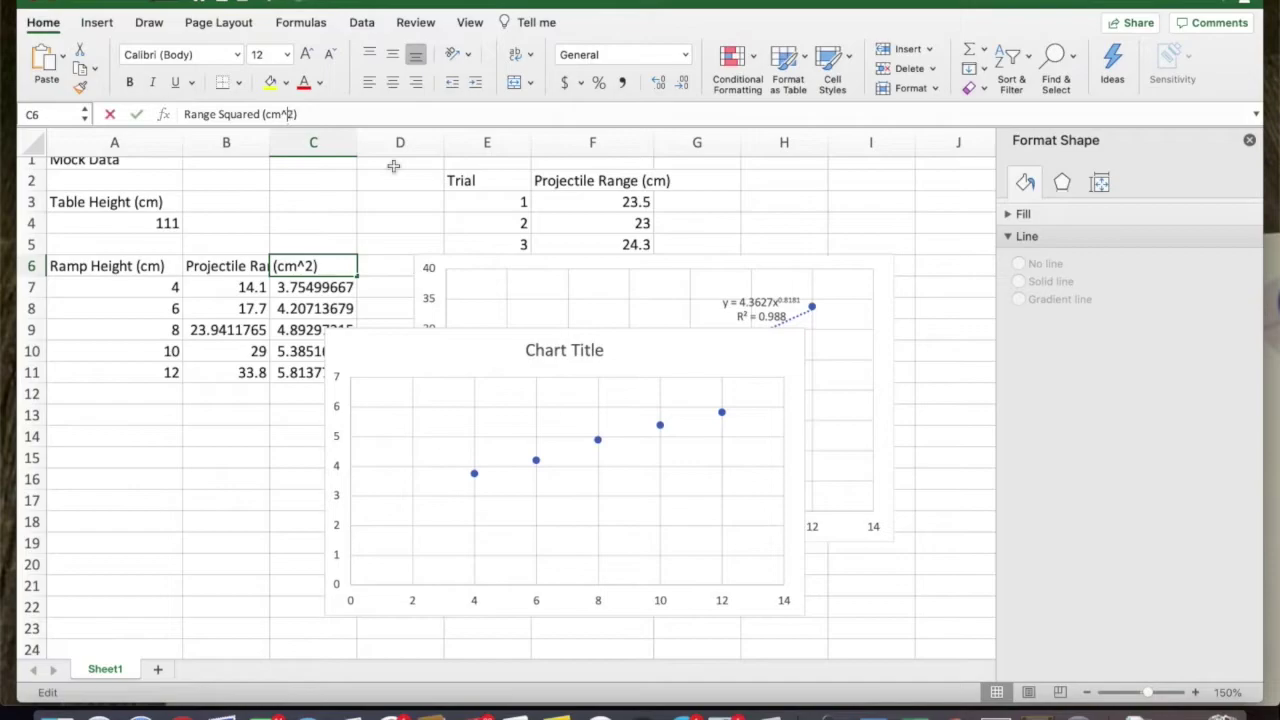
text(1/)
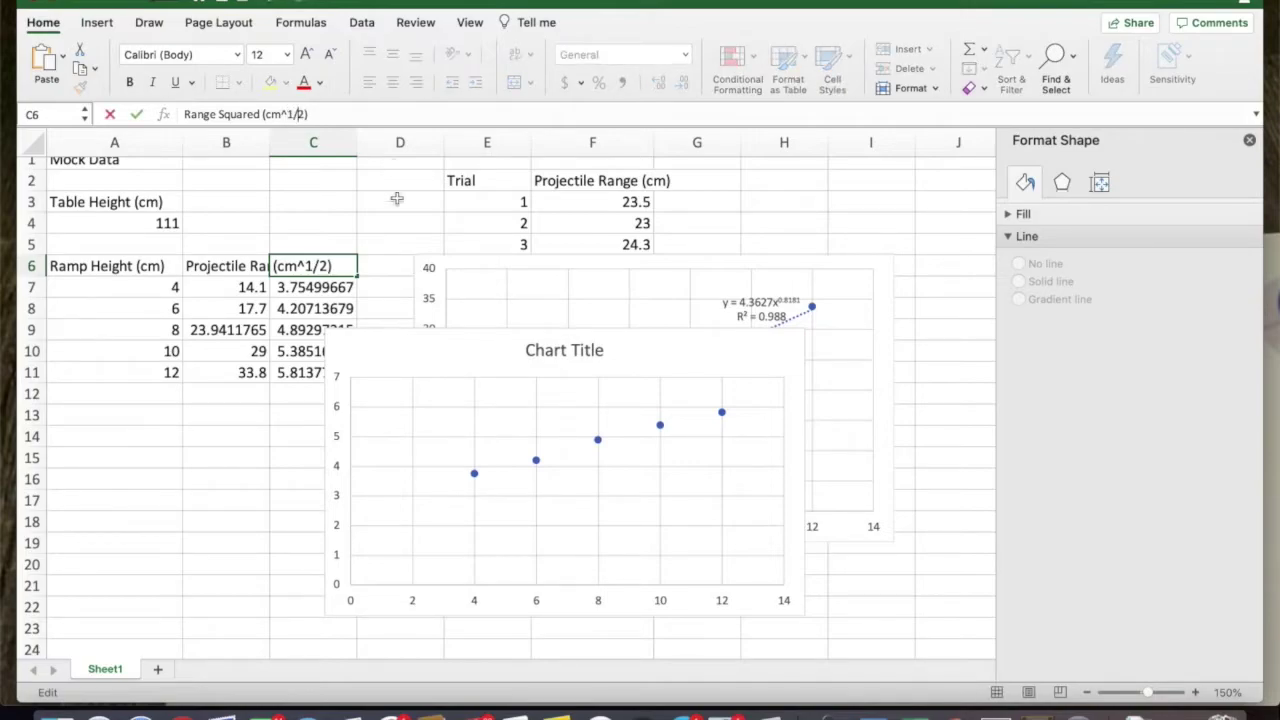
click(397, 345)
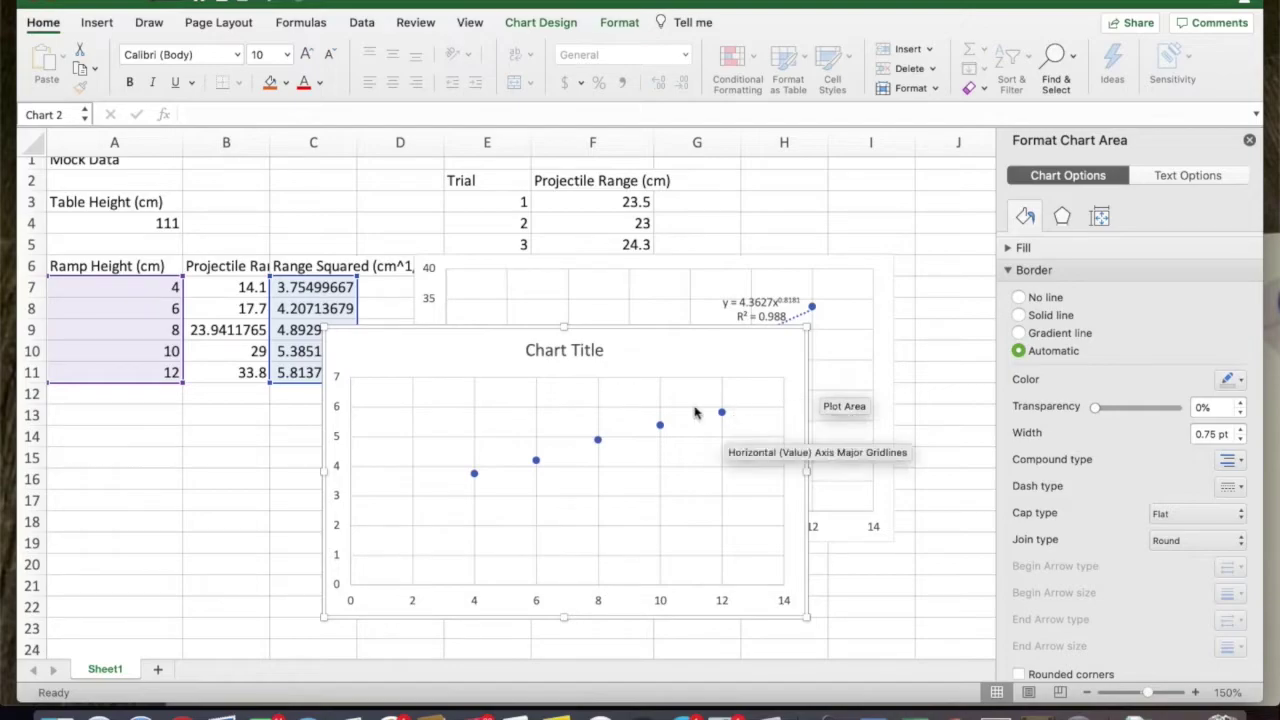
Move the square root chart off the original range chart and set the range chart's trendline to Linear
drag(688, 358, 542, 418)
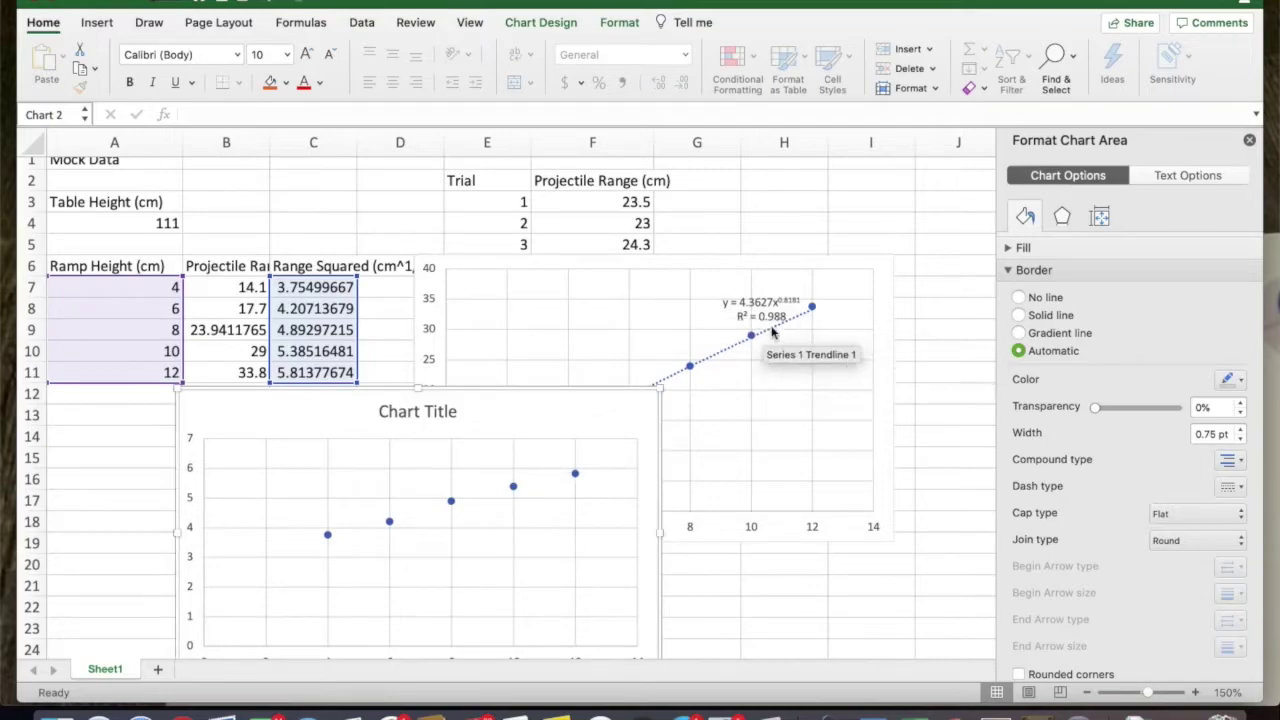
click(757, 276)
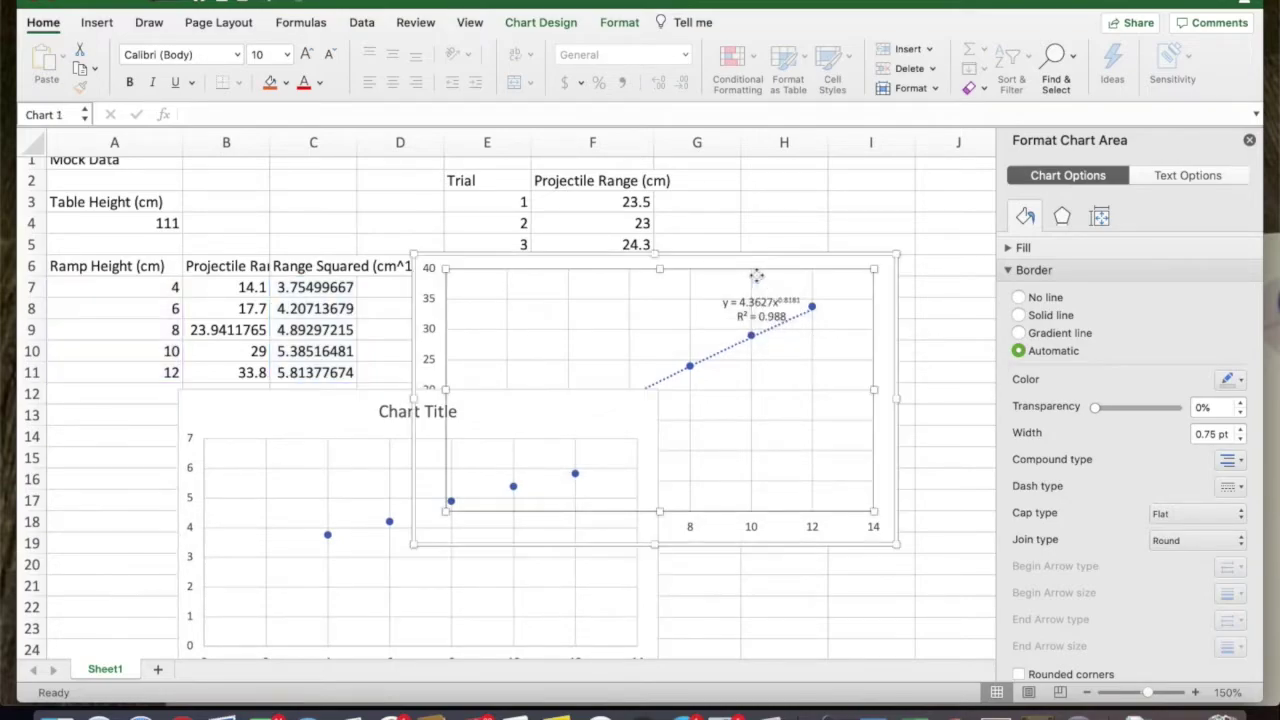
click(818, 332)
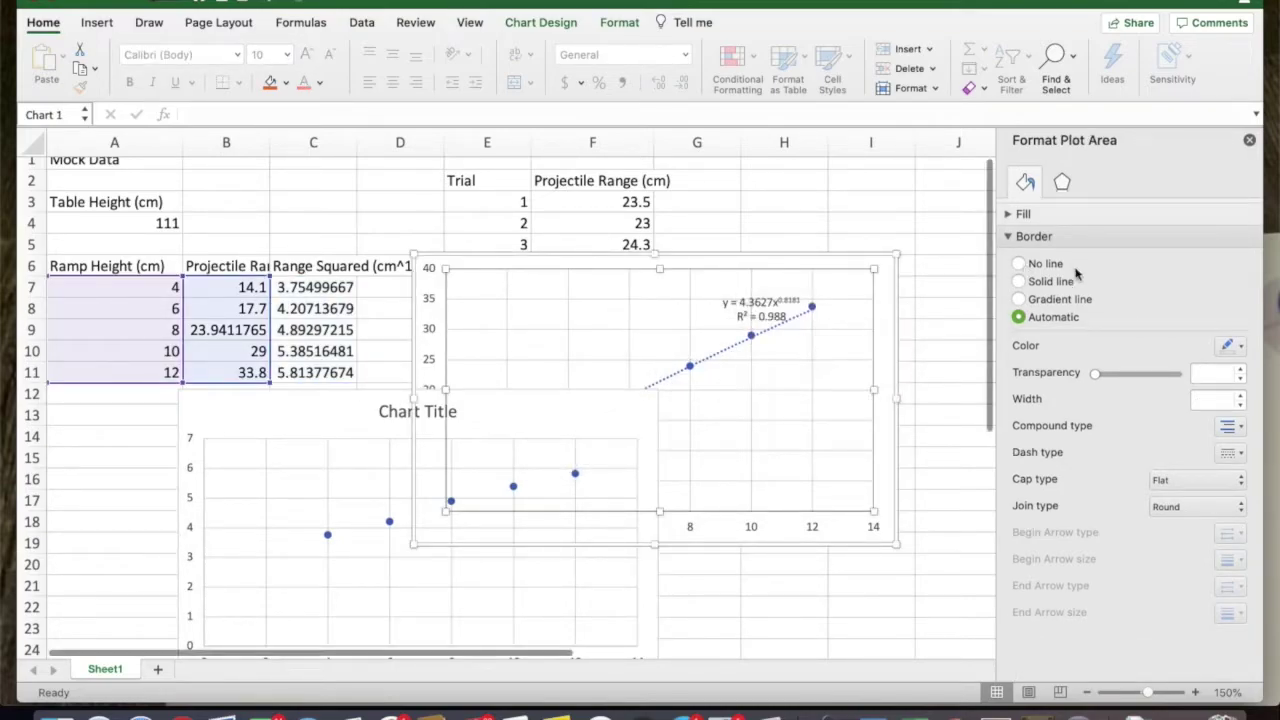
click(790, 316)
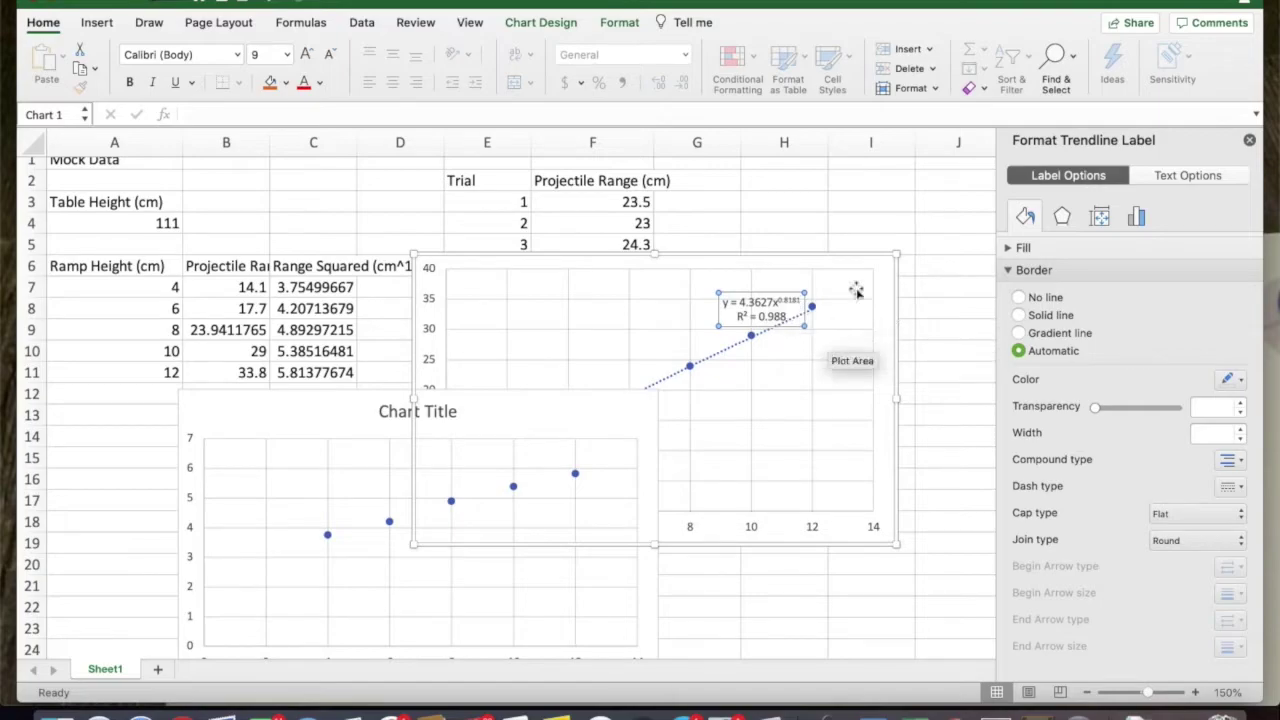
click(731, 352)
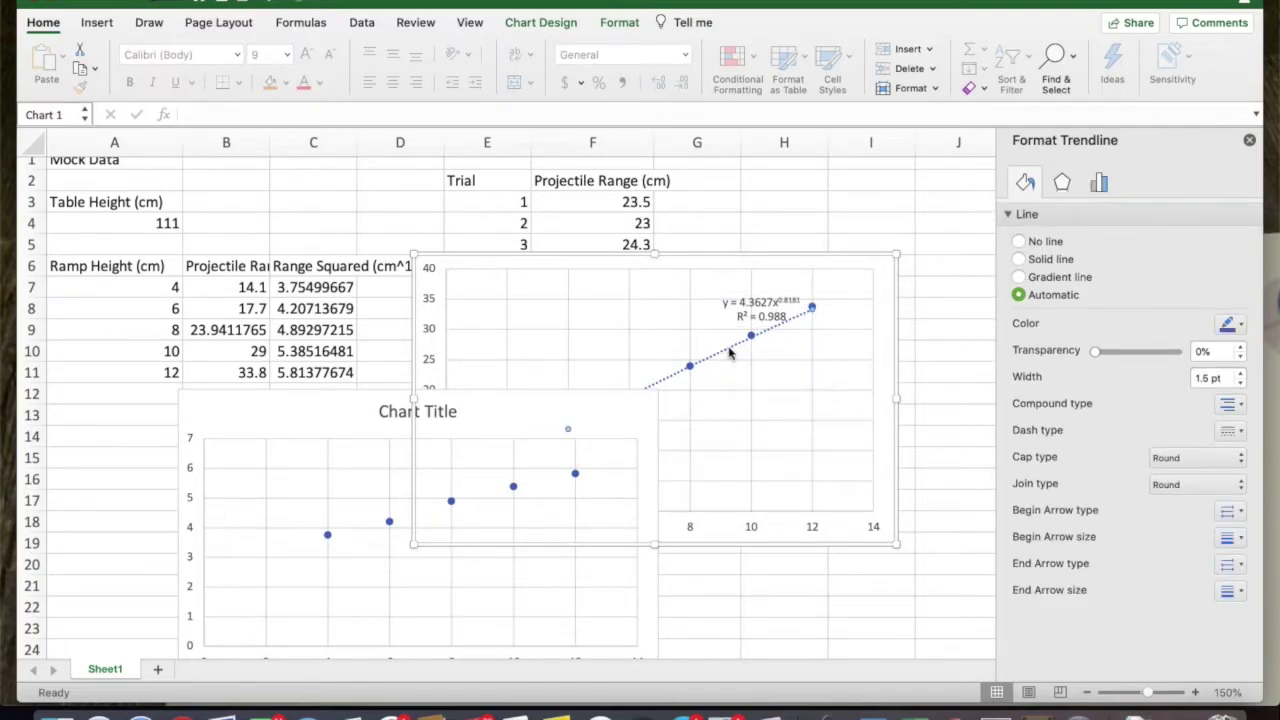
click(1100, 183)
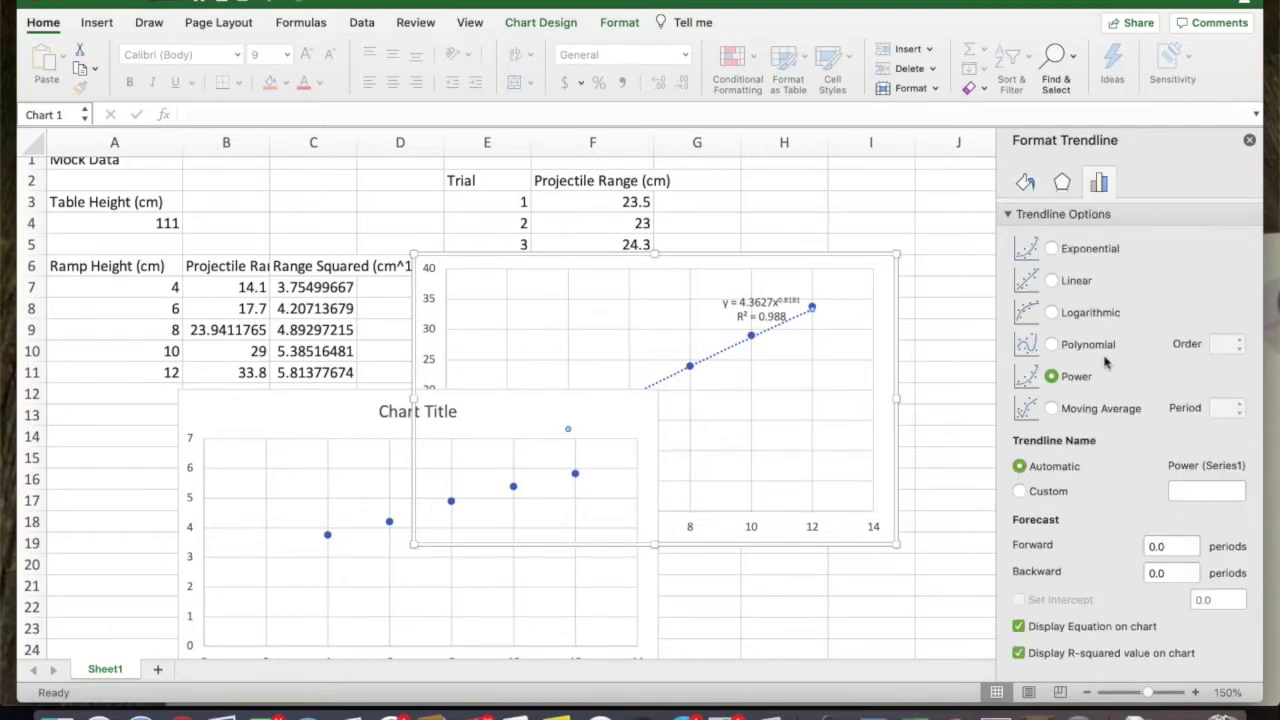
click(1077, 285)
Move the square root chart over the range chart and delete its chart title
click(540, 428)
drag(489, 424, 708, 262)
click(655, 258)
key(Delete)
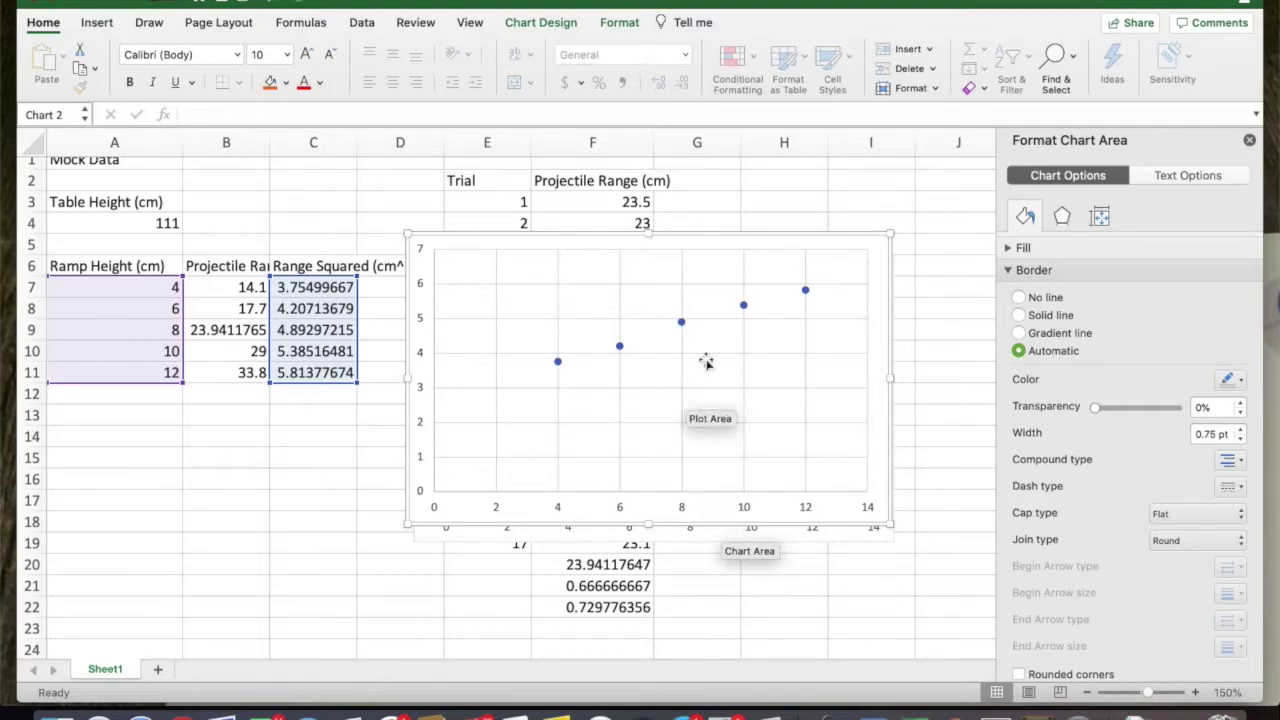
Add a linear trendline to the square root chart's data series, displaying its equation and R-squared value
click(681, 322)
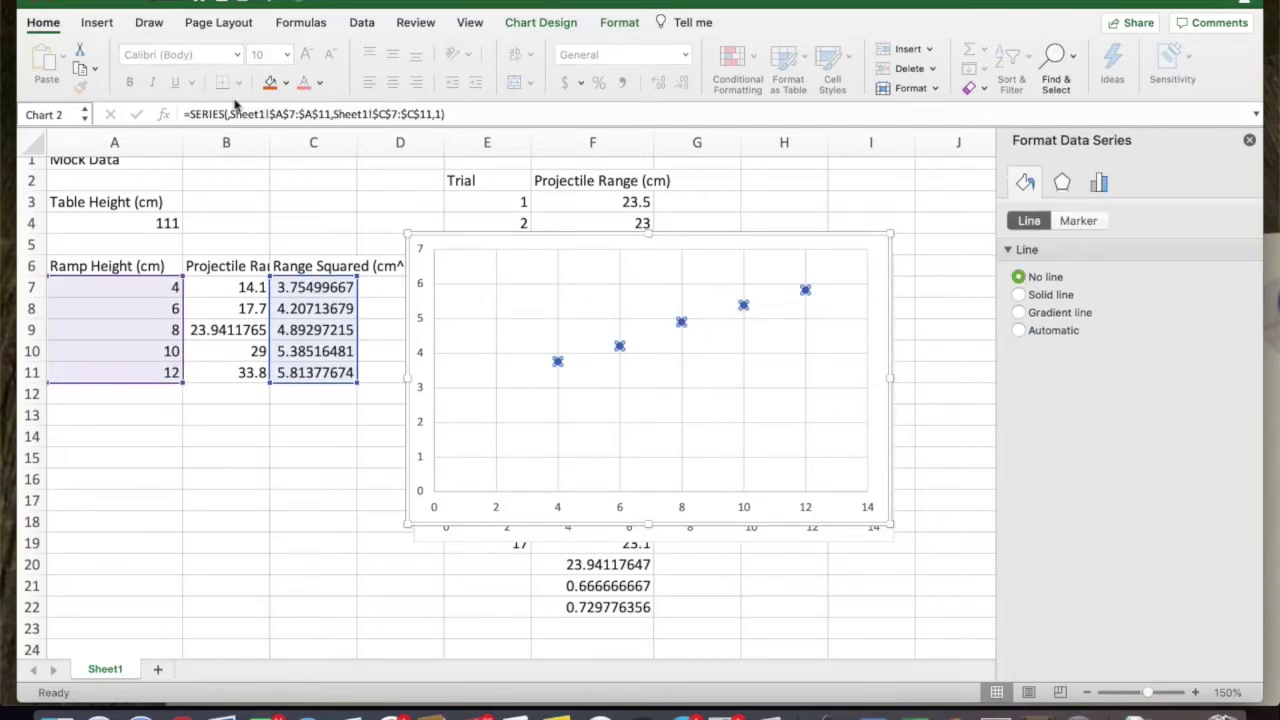
click(530, 22)
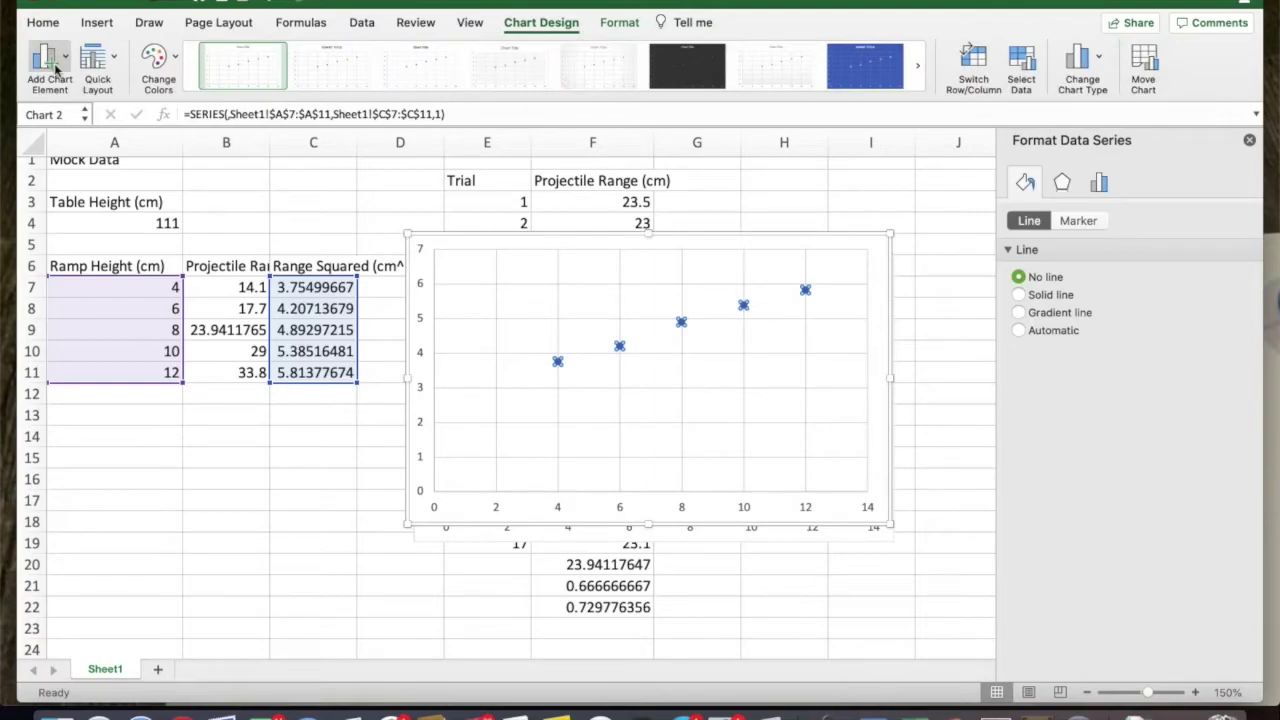
click(50, 60)
mouse_move(83, 279)
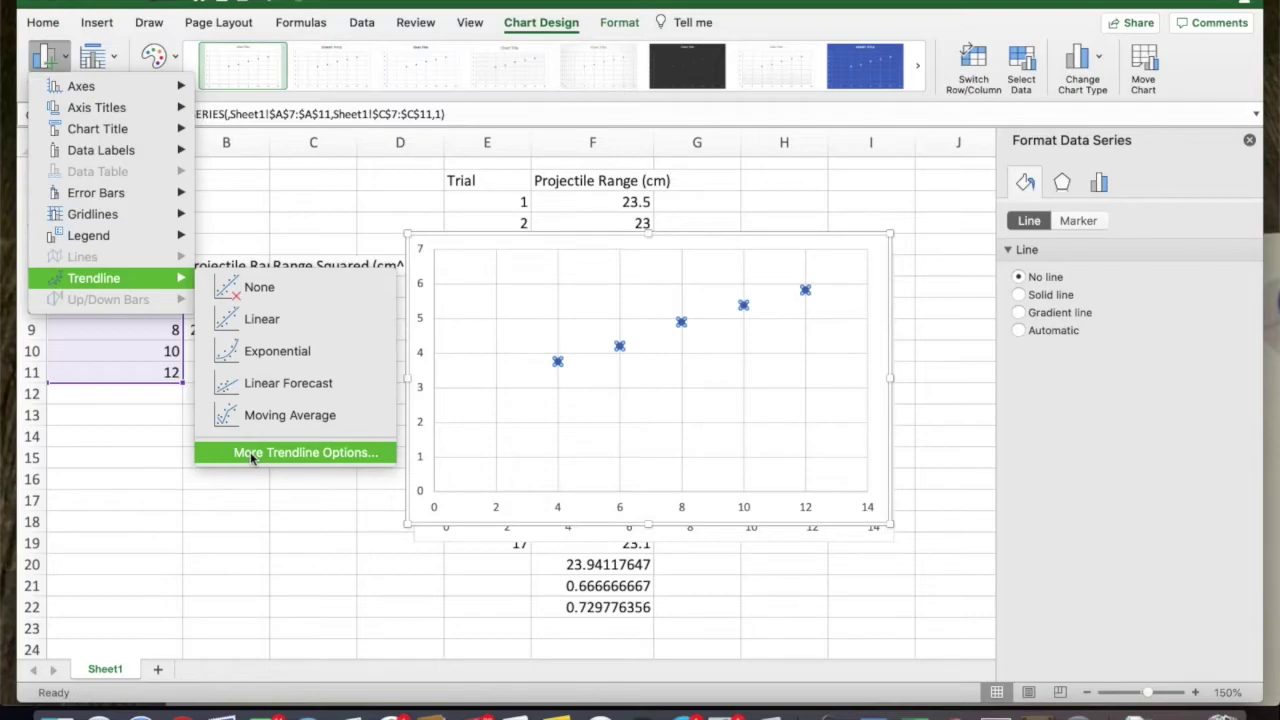
click(305, 453)
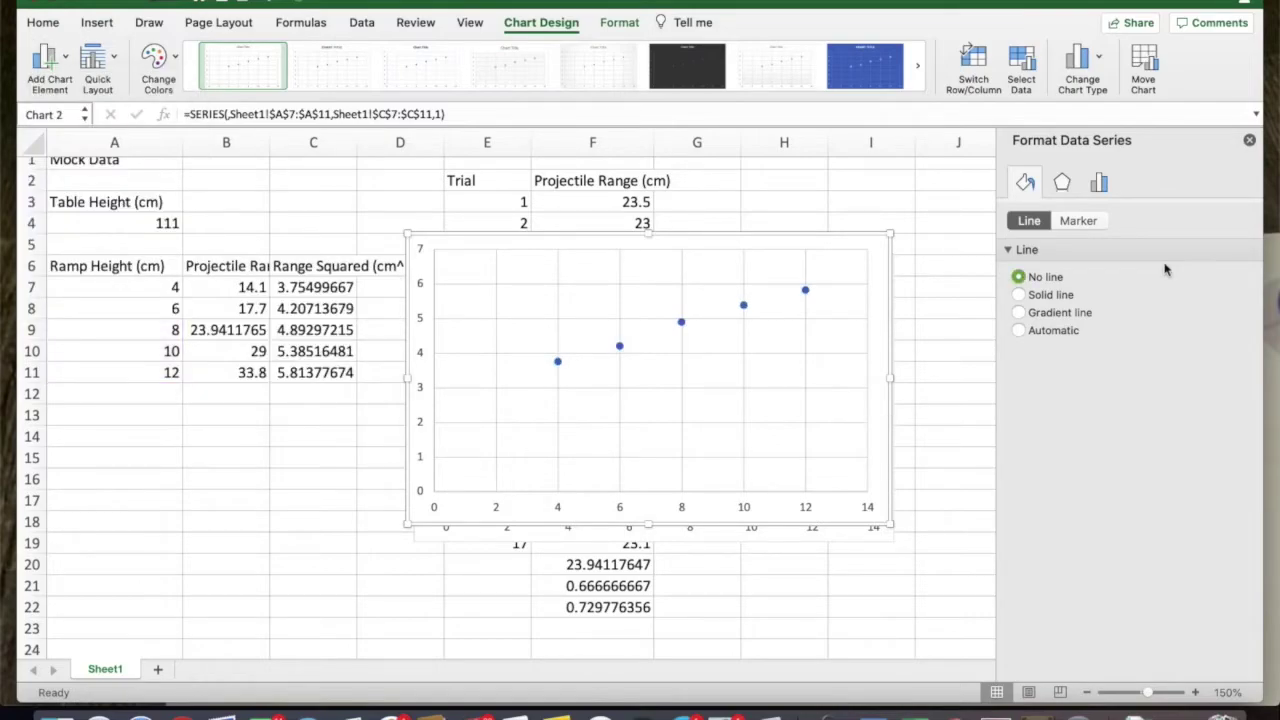
click(1100, 184)
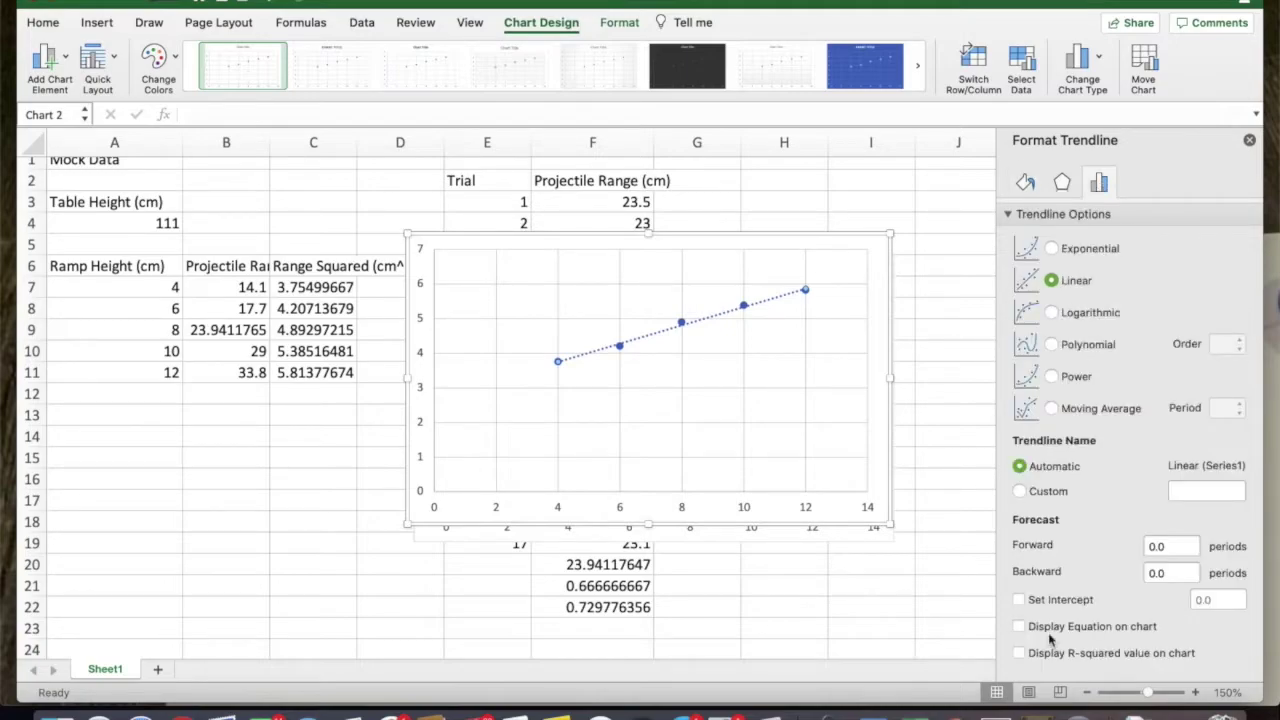
click(1046, 628)
click(1036, 652)
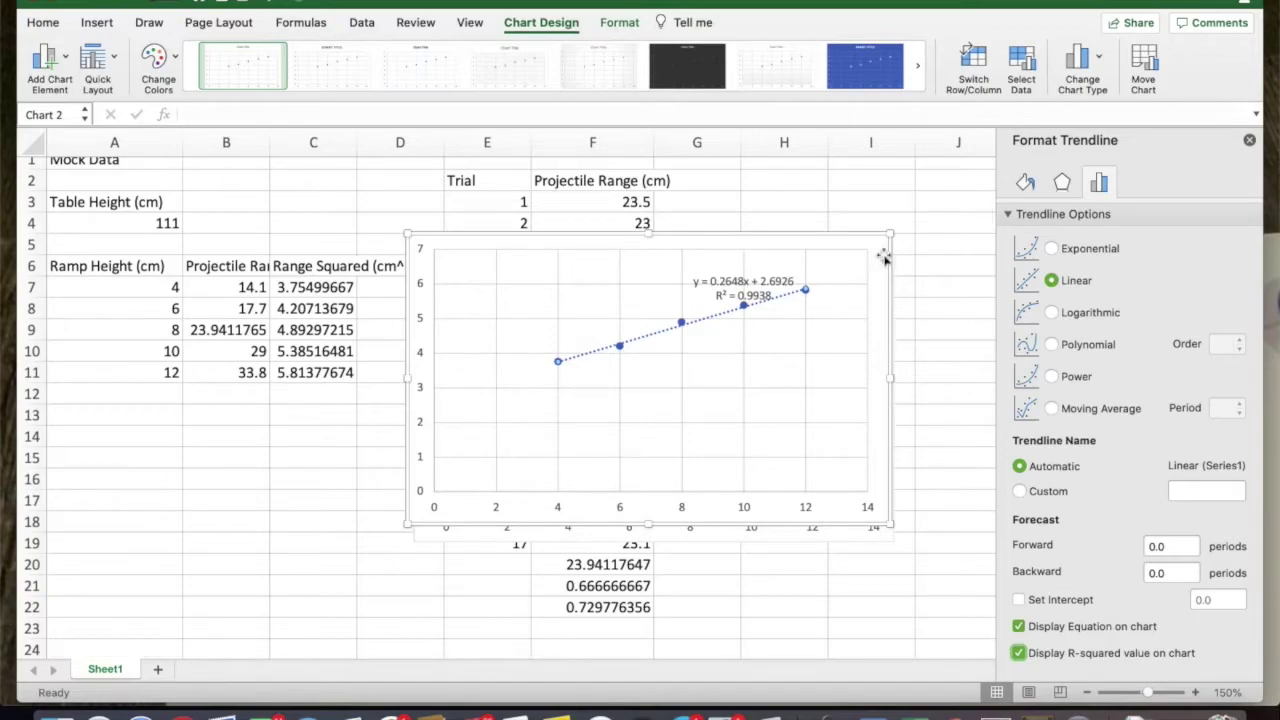
Place the square root chart beside the range chart to compare their linear fits, and delete the square root chart
drag(881, 254, 574, 255)
click(578, 421)
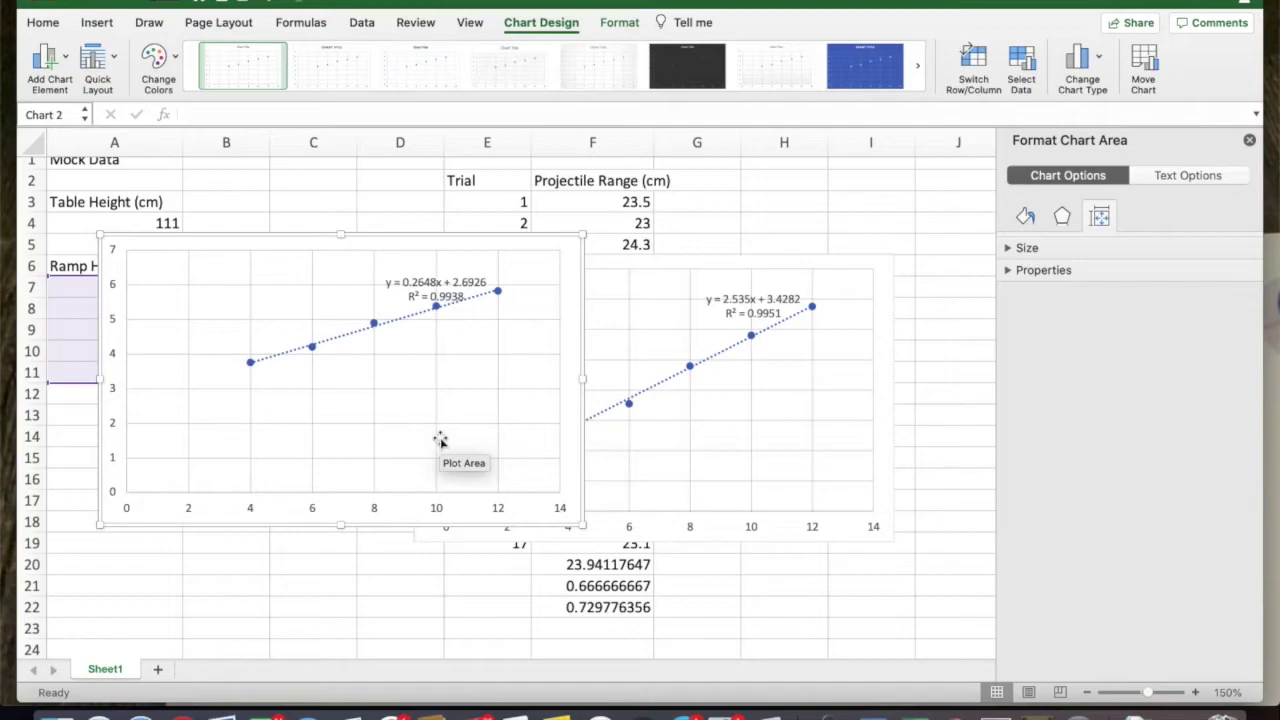
drag(563, 246, 840, 350)
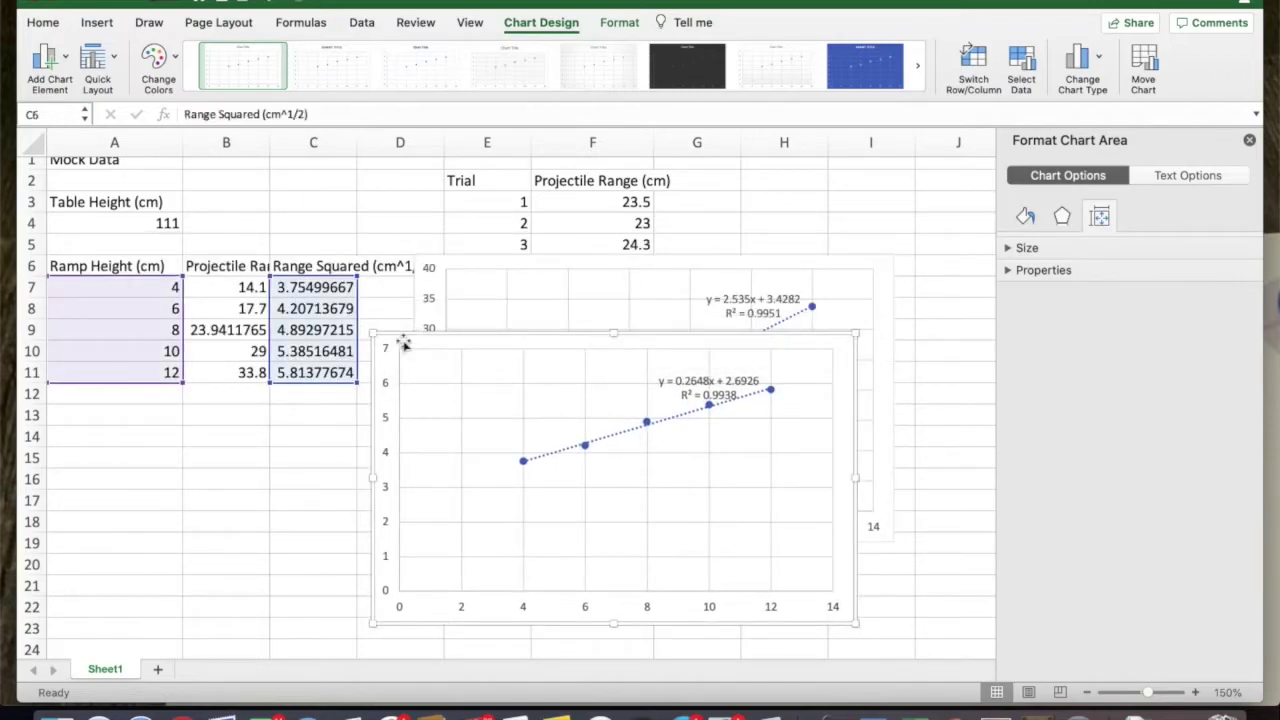
key(Delete)
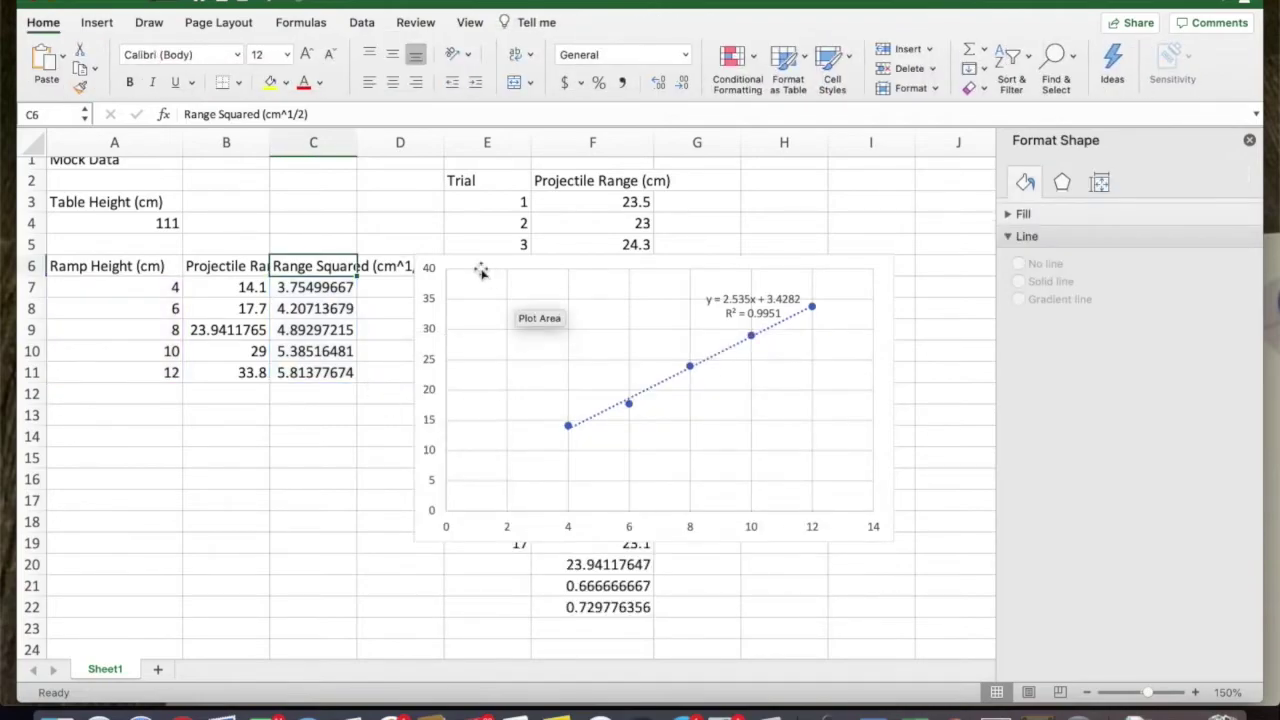
Move the range chart clear of the C6 heading and column D
click(480, 268)
drag(458, 263, 560, 296)
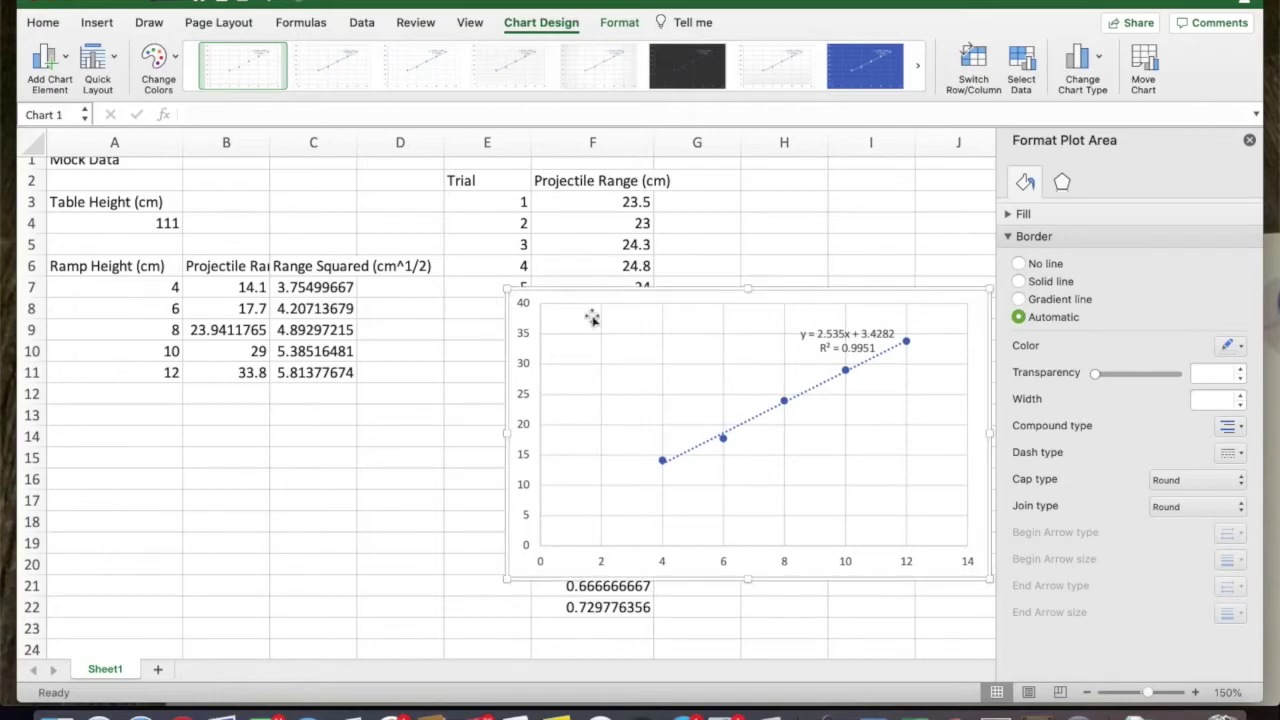
scroll(651, 330, down, 2)
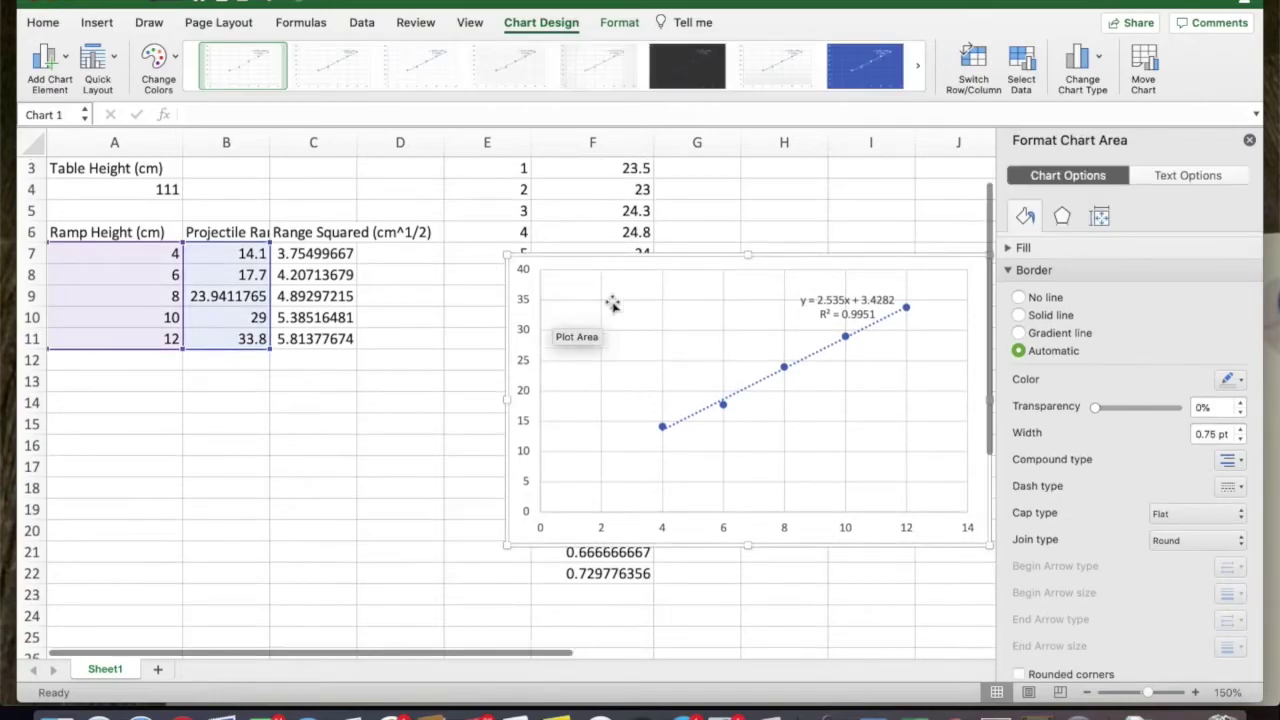
Enter the heading "Standard Dev" in cell D6
click(395, 232)
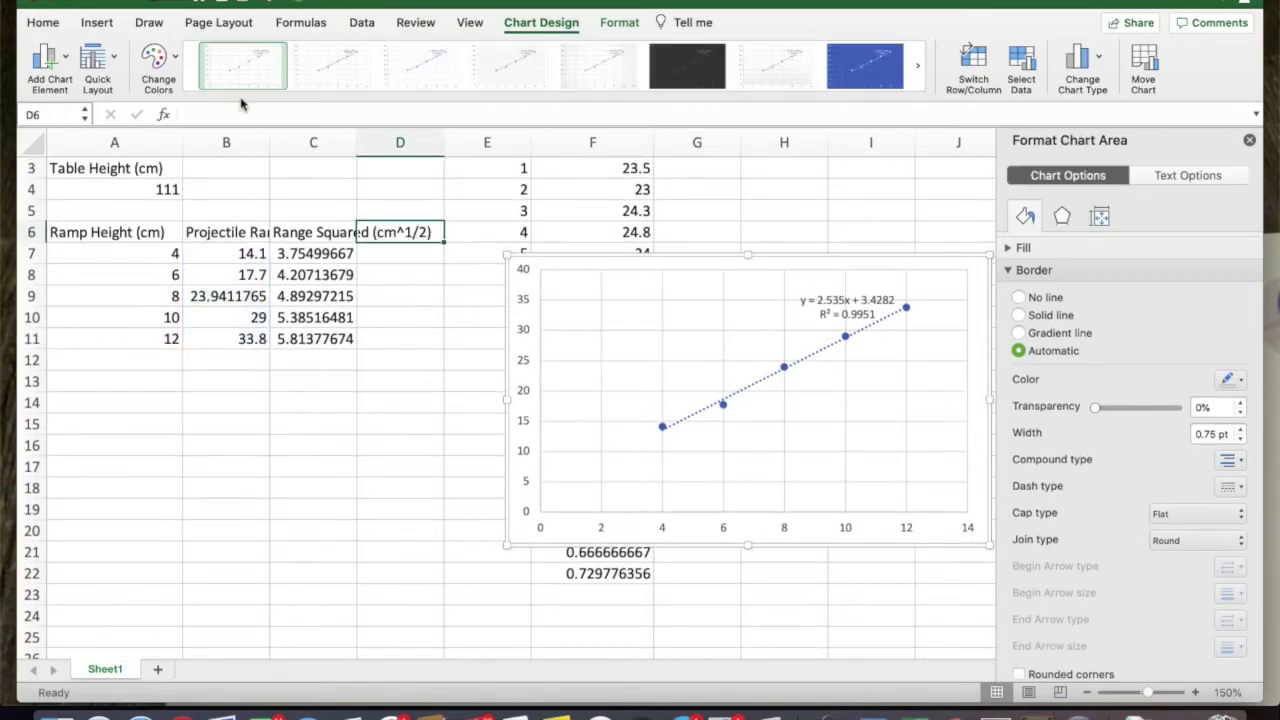
text(S)
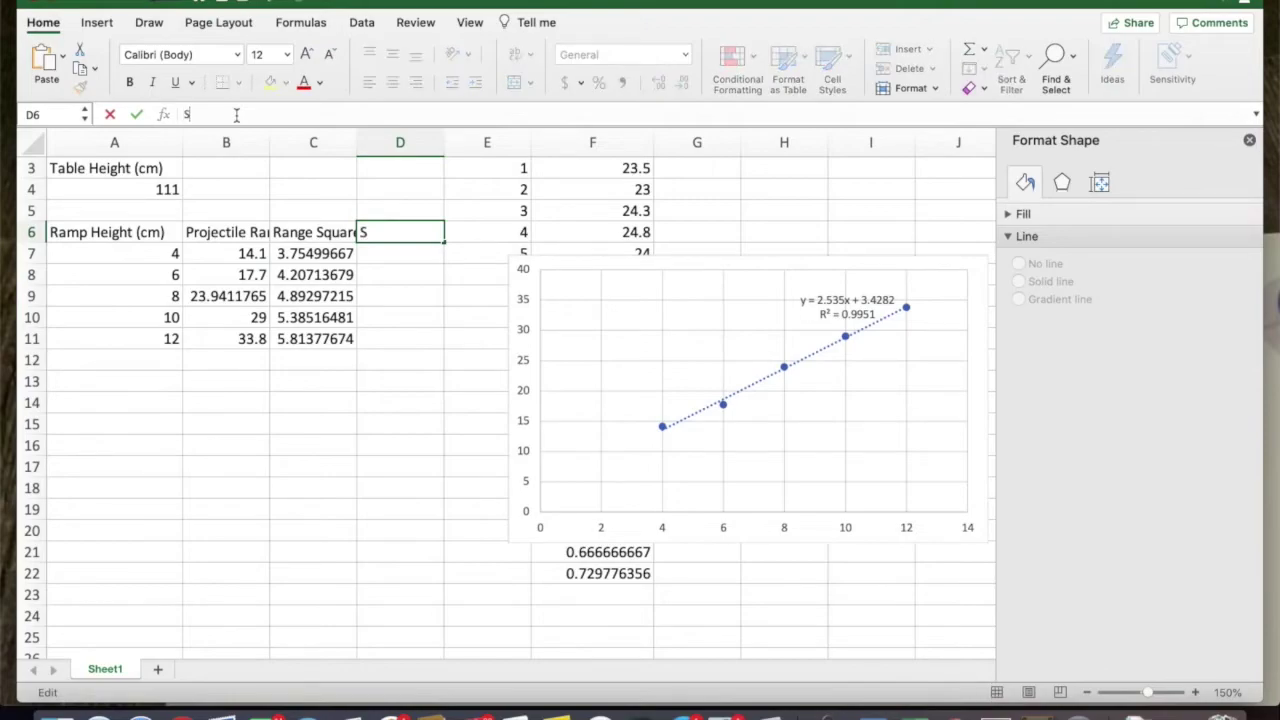
text(tandard DEv)
key(BackSpace)
key(BackSpace)
text(ev)
key(Tab)
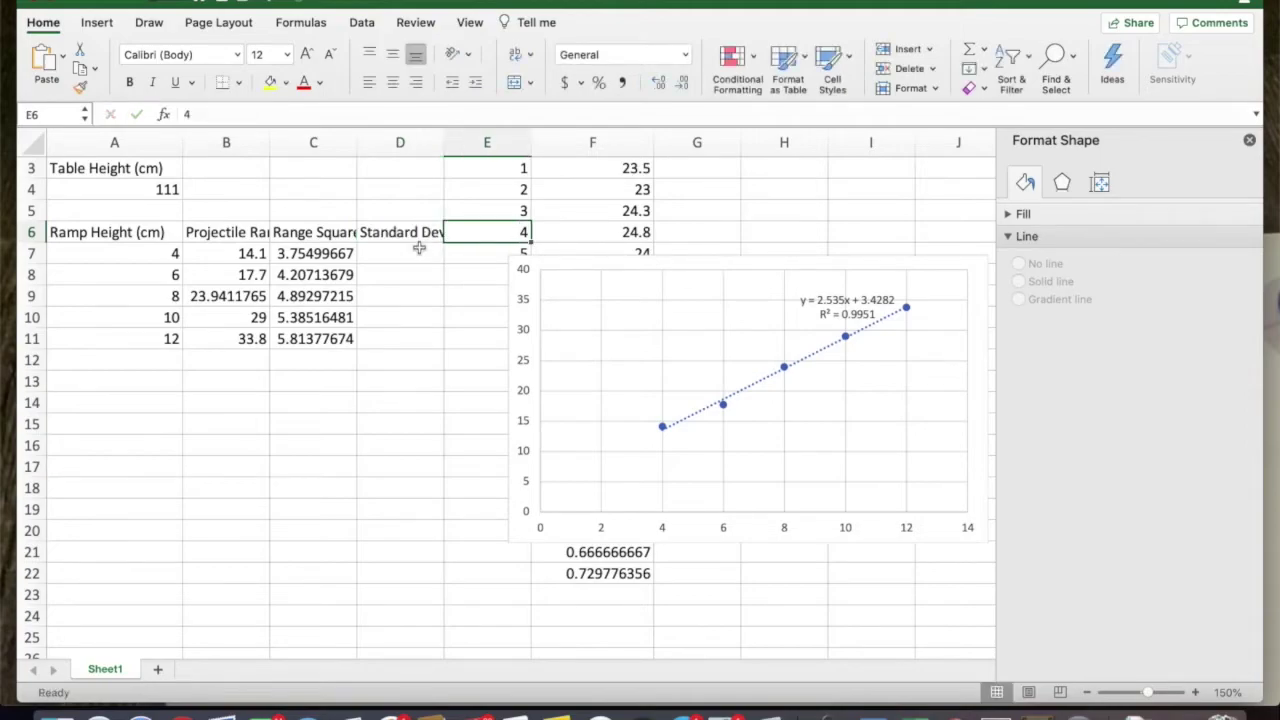
Move the range chart clear of columns E and F, and paste only the value of F22 into D9
drag(634, 263, 806, 286)
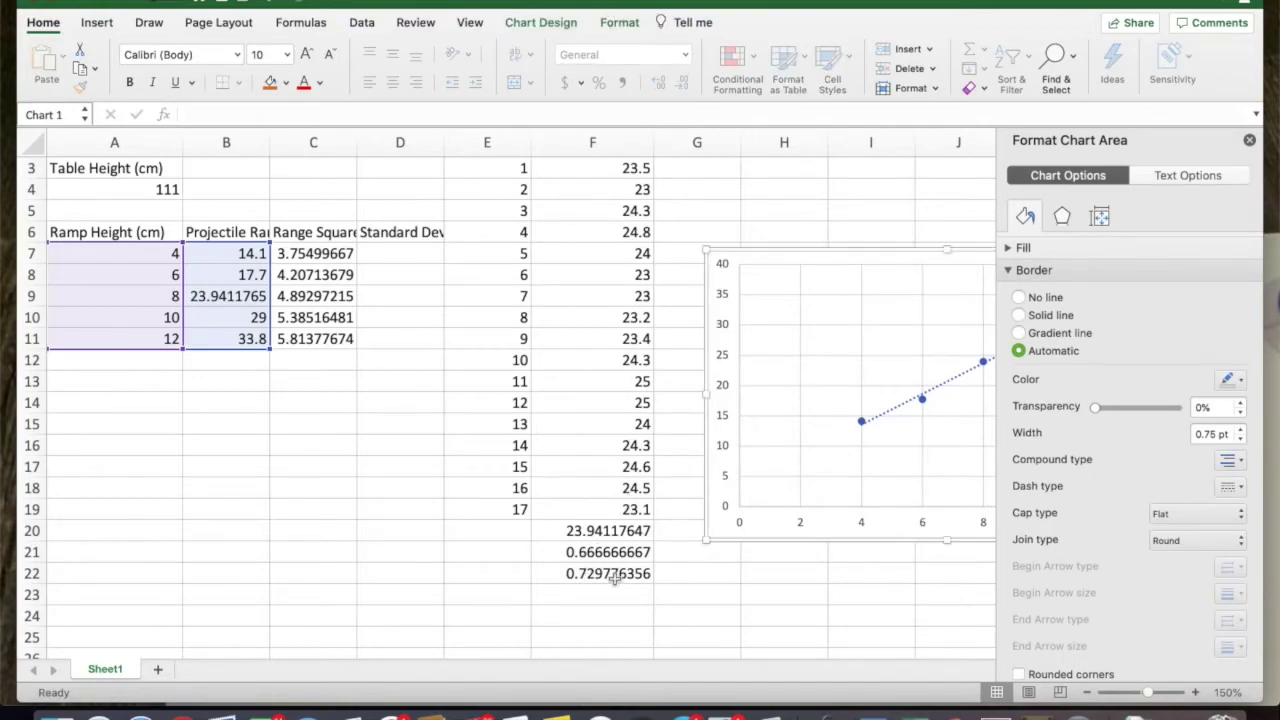
click(614, 578)
key(super+c)
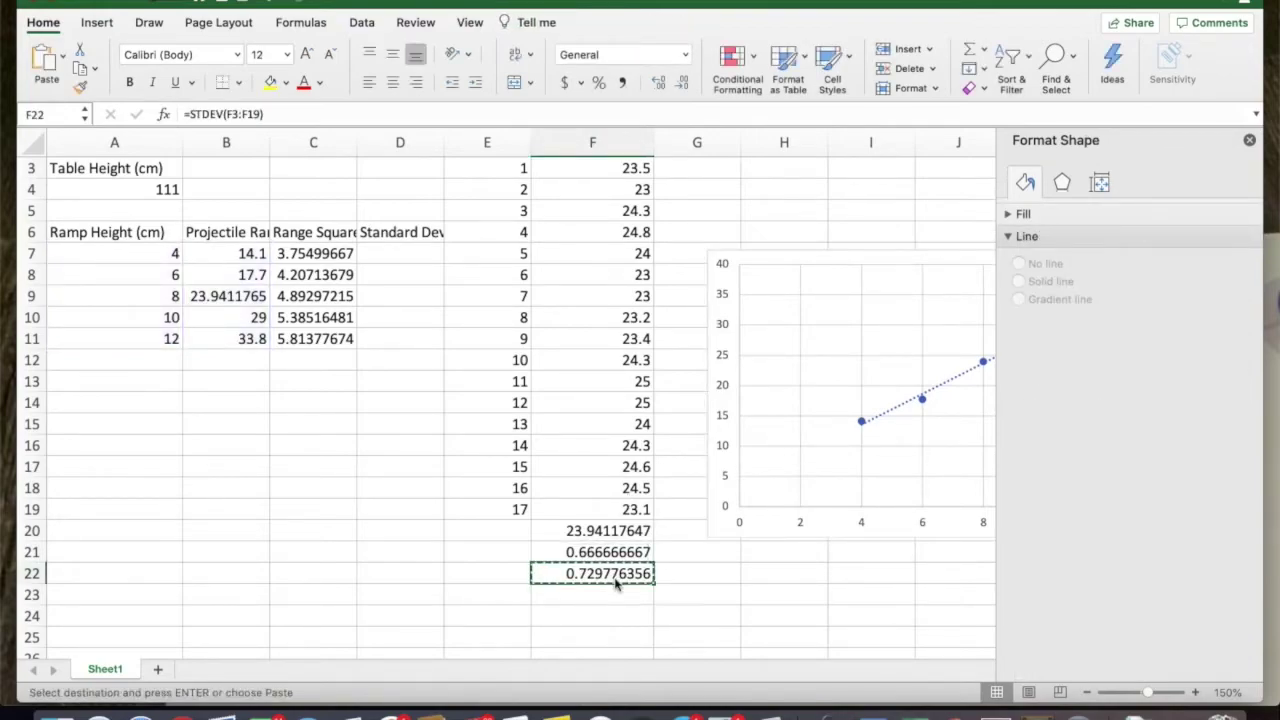
click(388, 295)
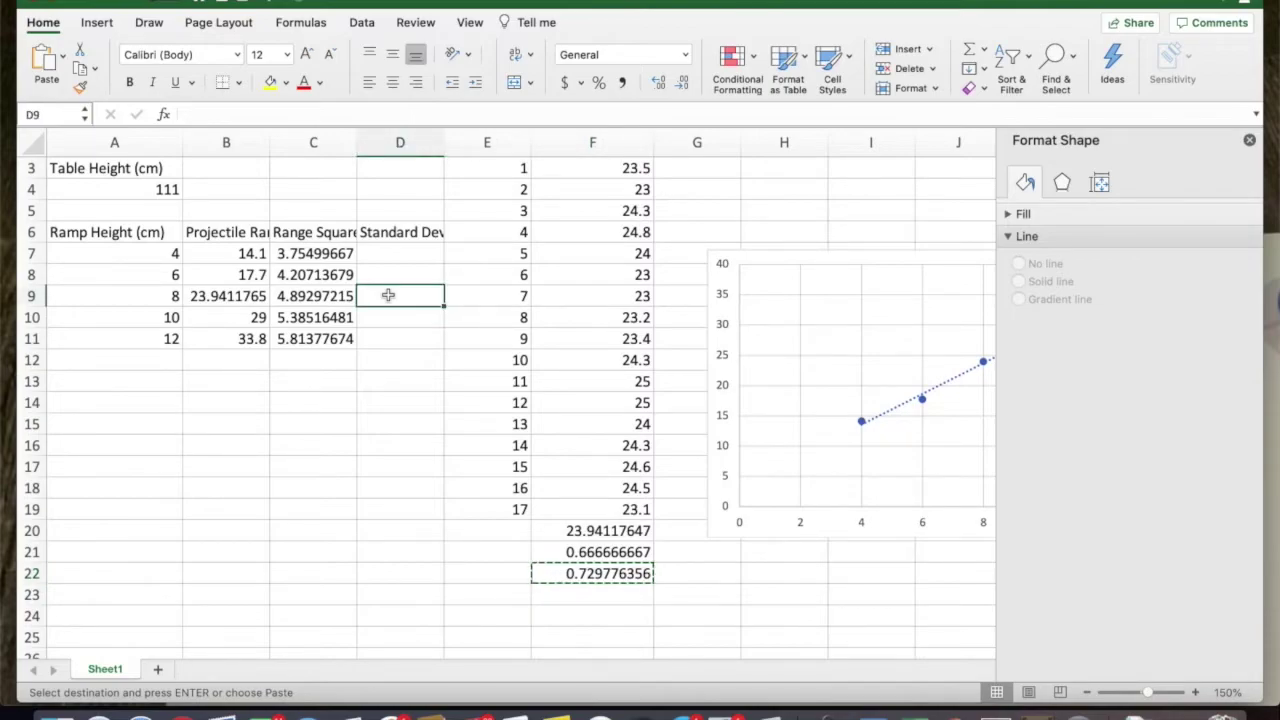
key(ctrl+super+v)
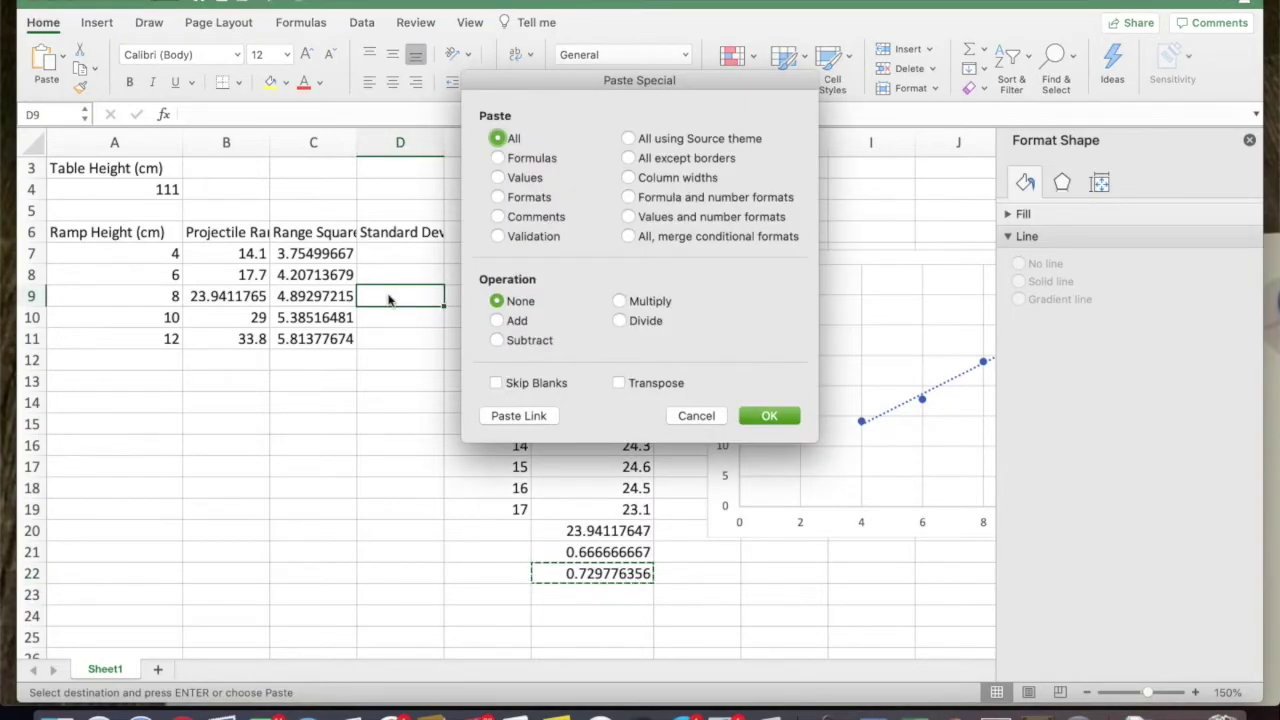
click(499, 177)
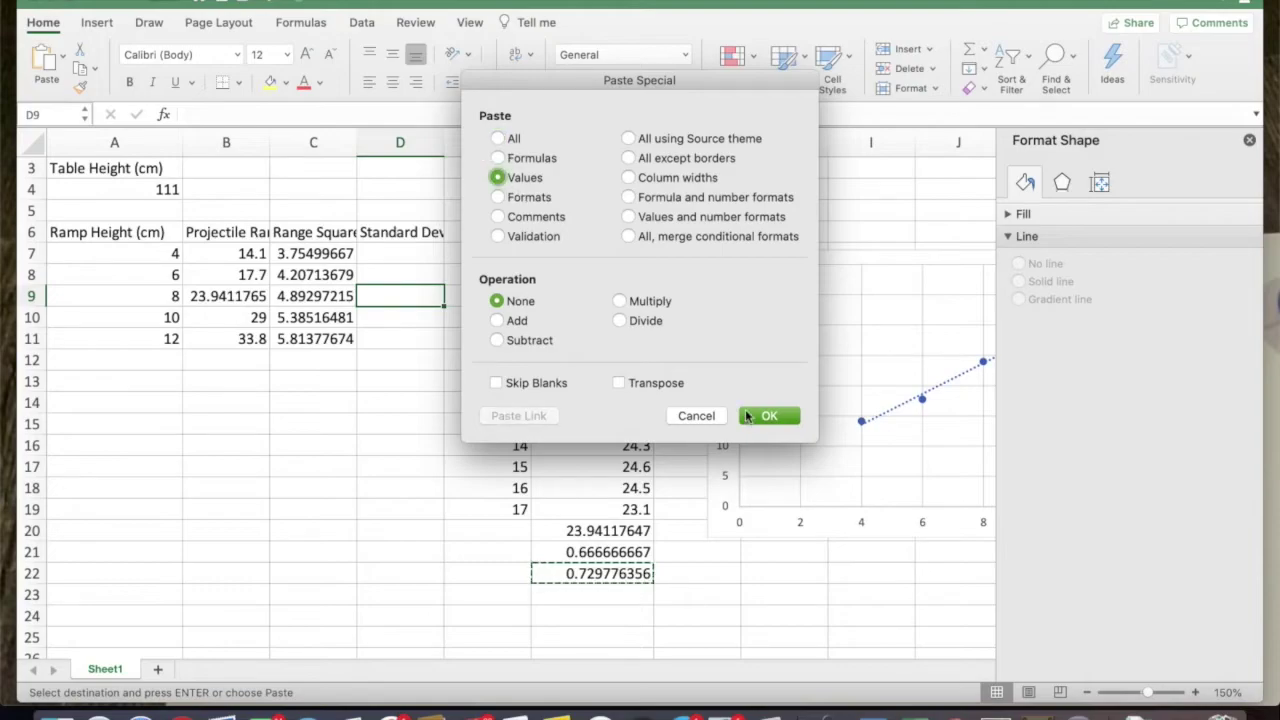
click(768, 416)
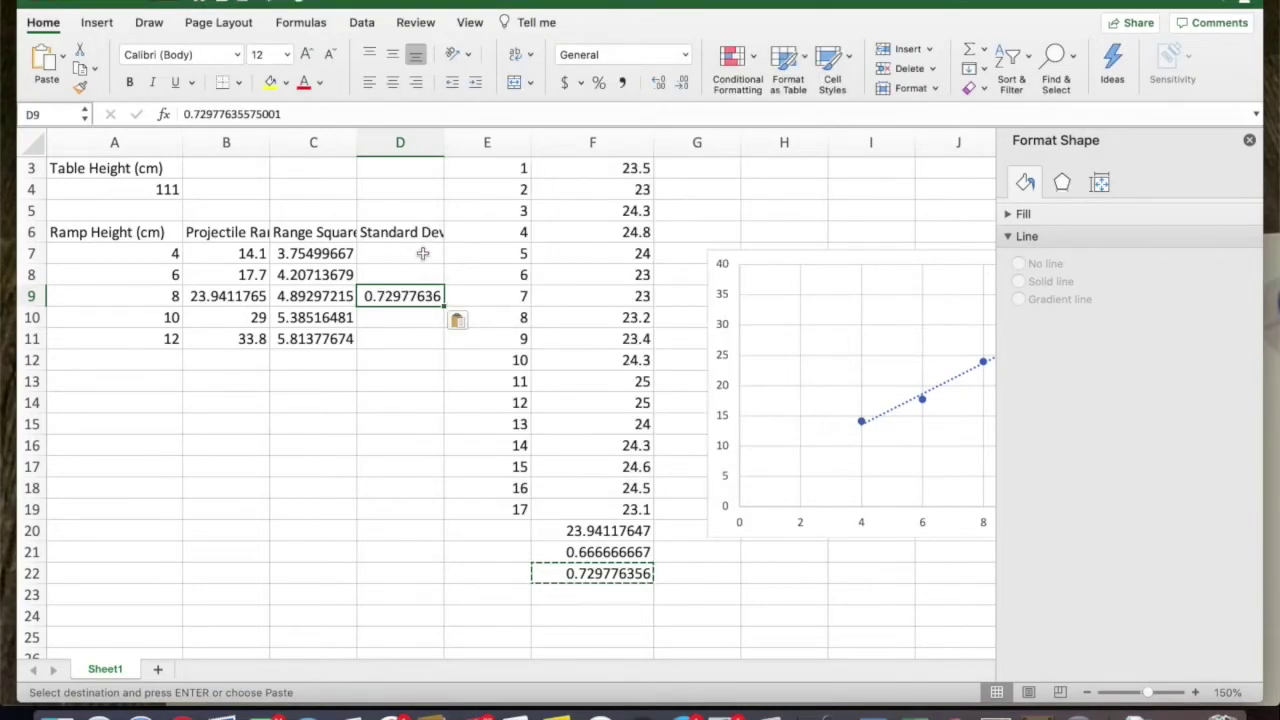
Enter the standard deviations 0.55 in D7 and 1.00 in D8
click(423, 254)
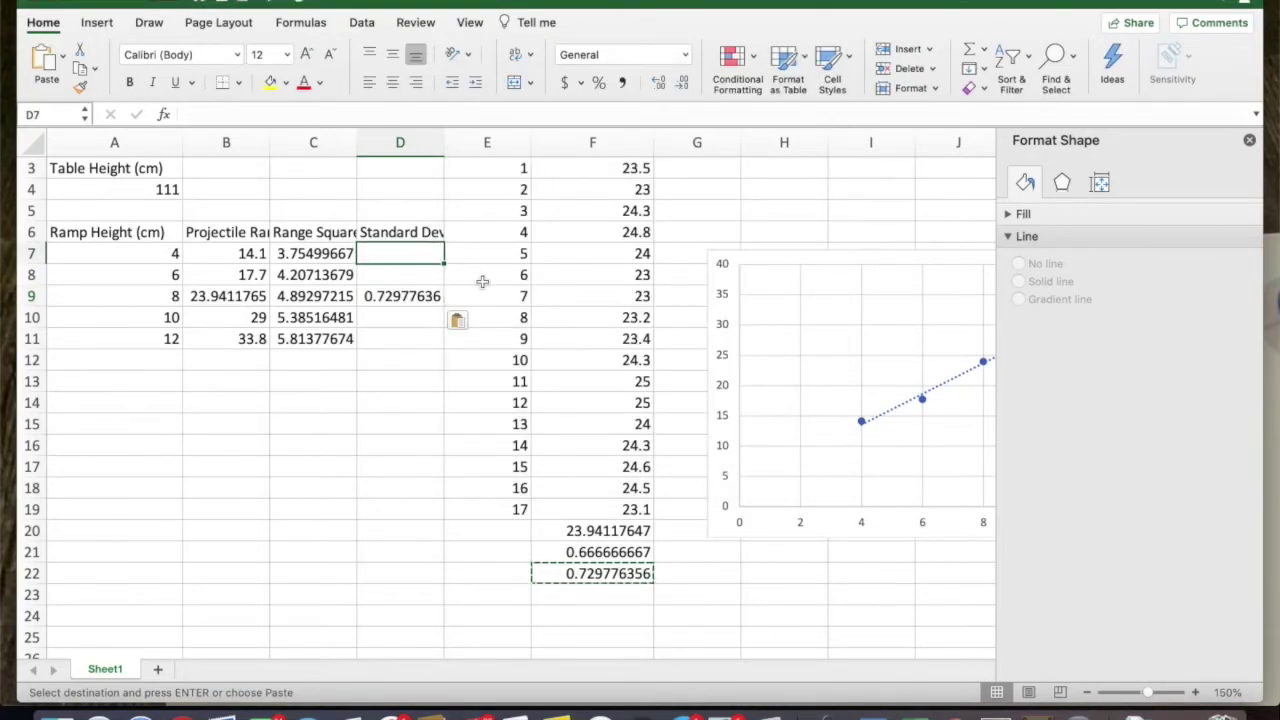
text(0.55)
key(Tab)
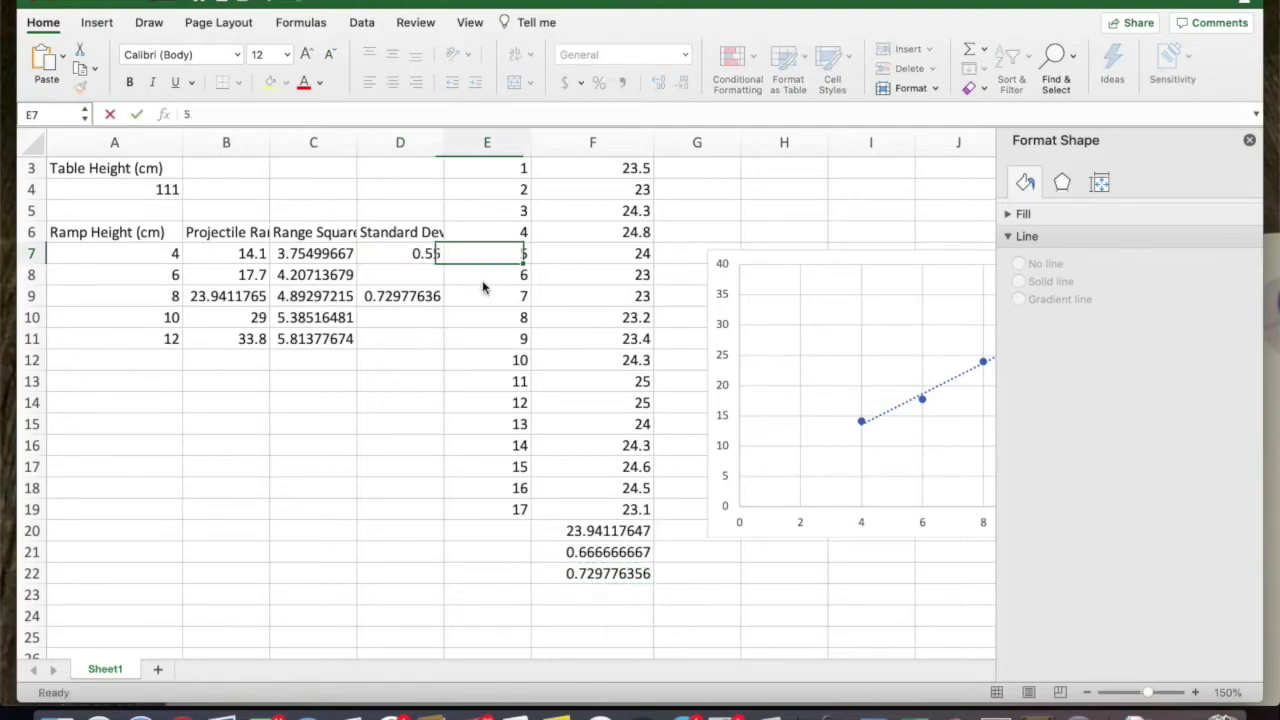
click(423, 272)
text(1.)
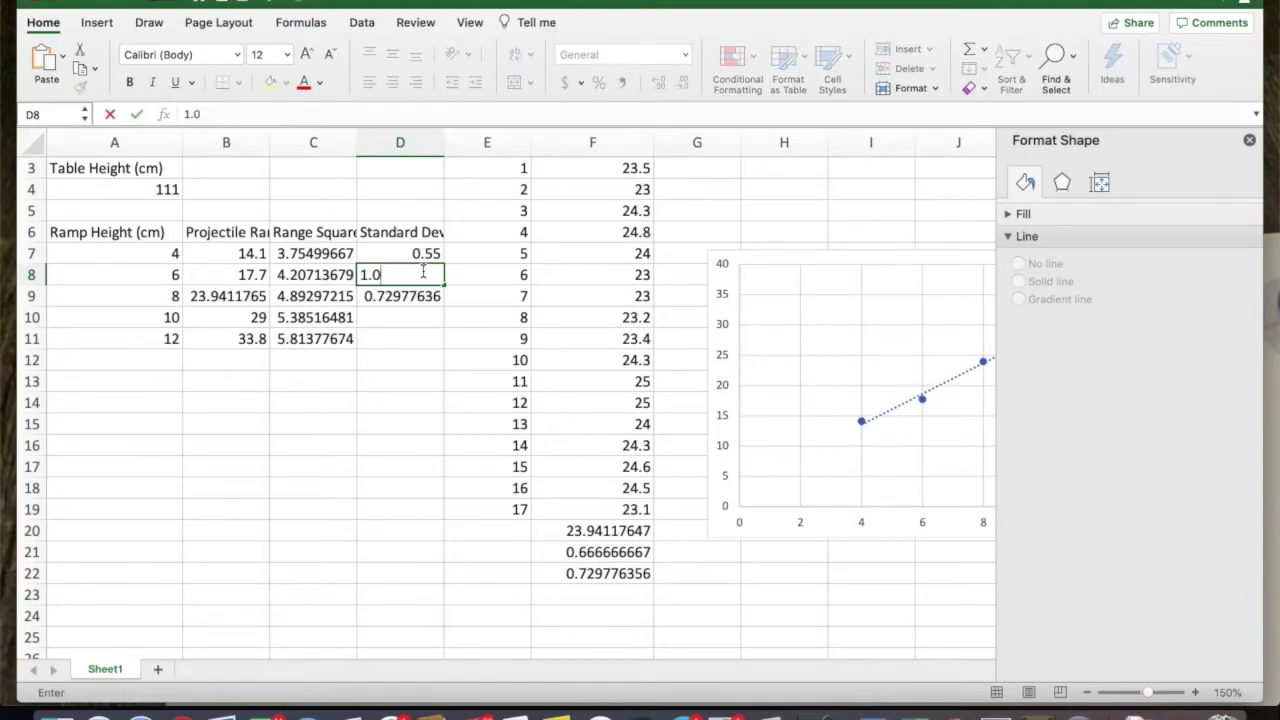
text(0)
key(Tab)
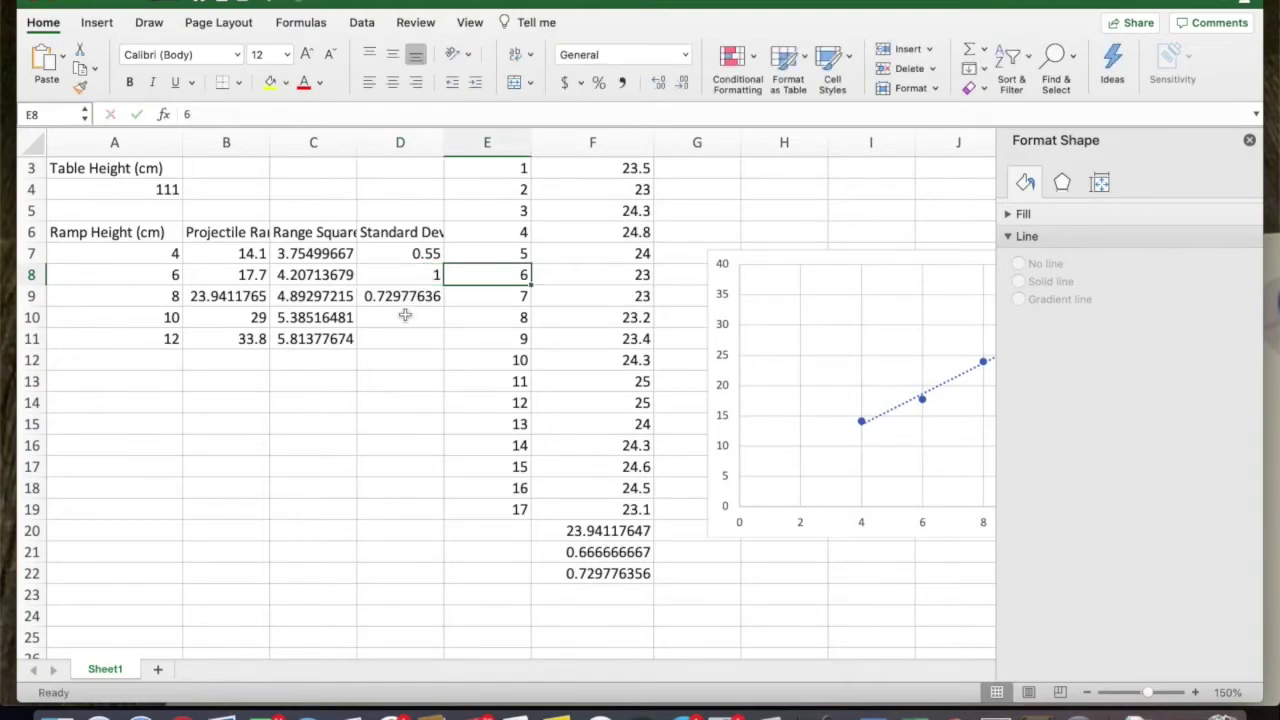
Enter the standard deviations 0.8 in D10 and 1.33 in D11
click(405, 316)
text(0.8)
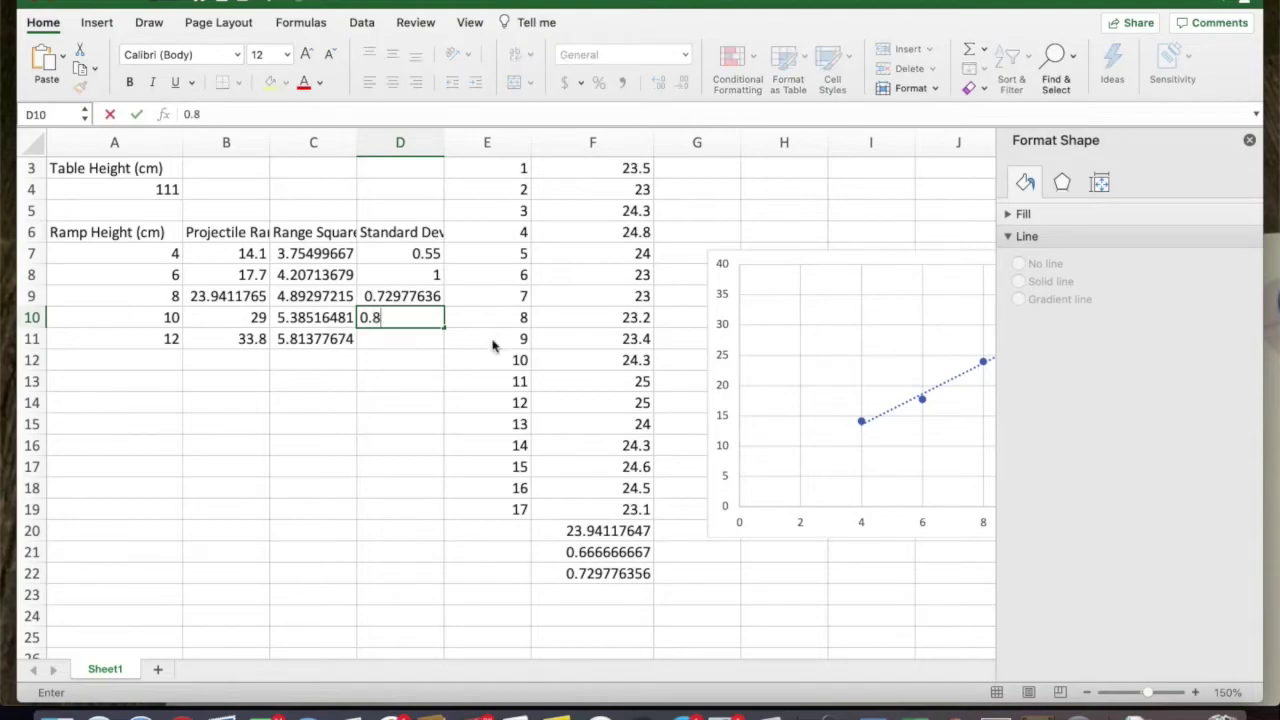
key(Tab)
click(419, 339)
text(1.33)
key(Tab)
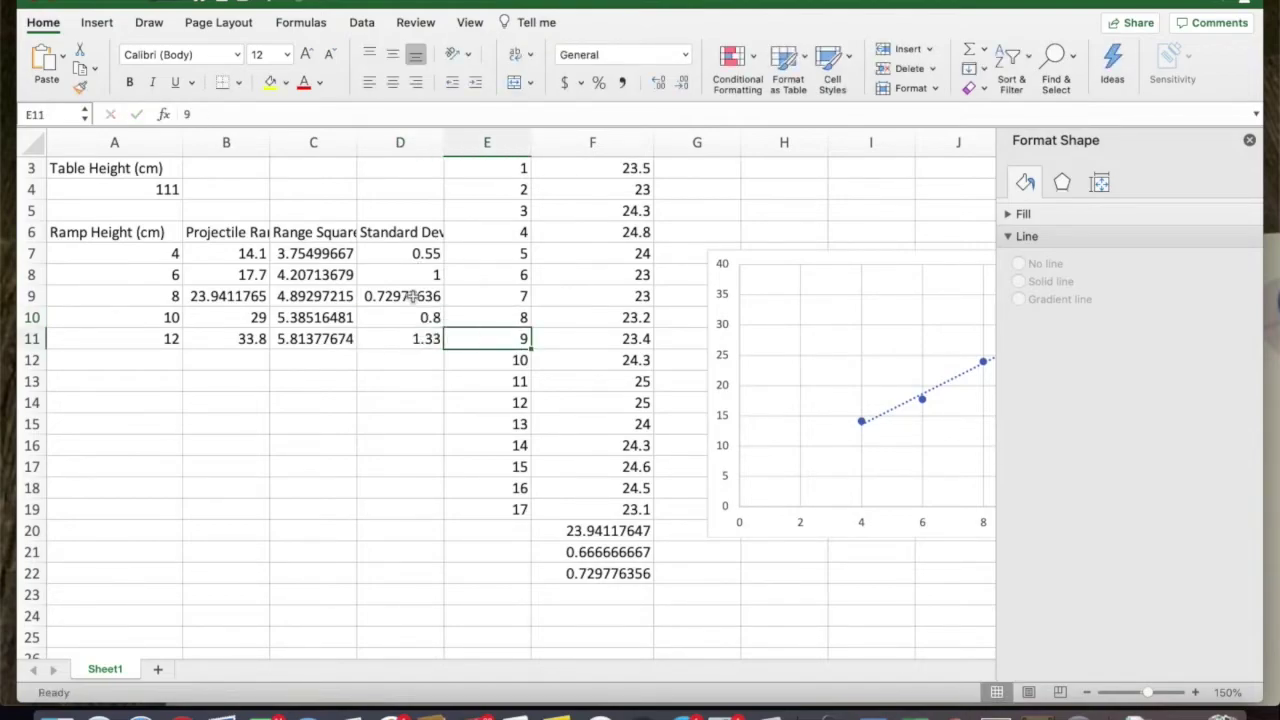
Add the unit to the D6 heading so it reads "Standard Dev (cm)"
click(425, 232)
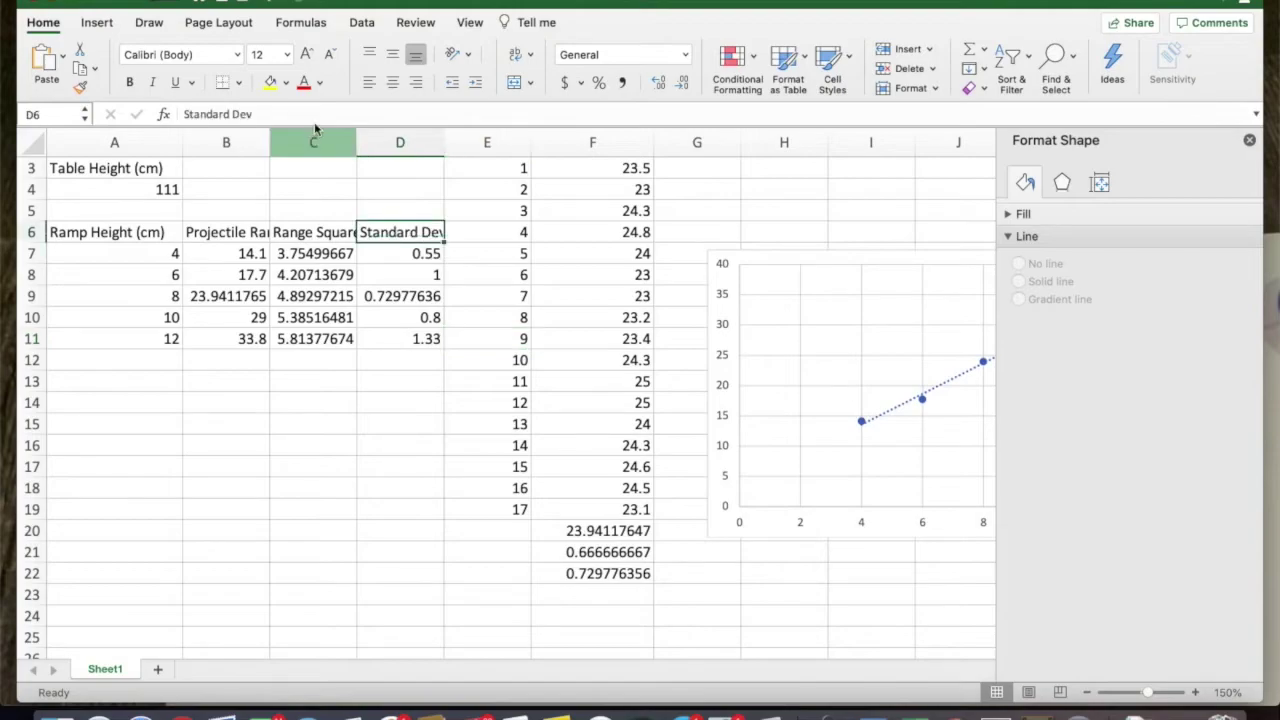
click(310, 116)
text((cm))
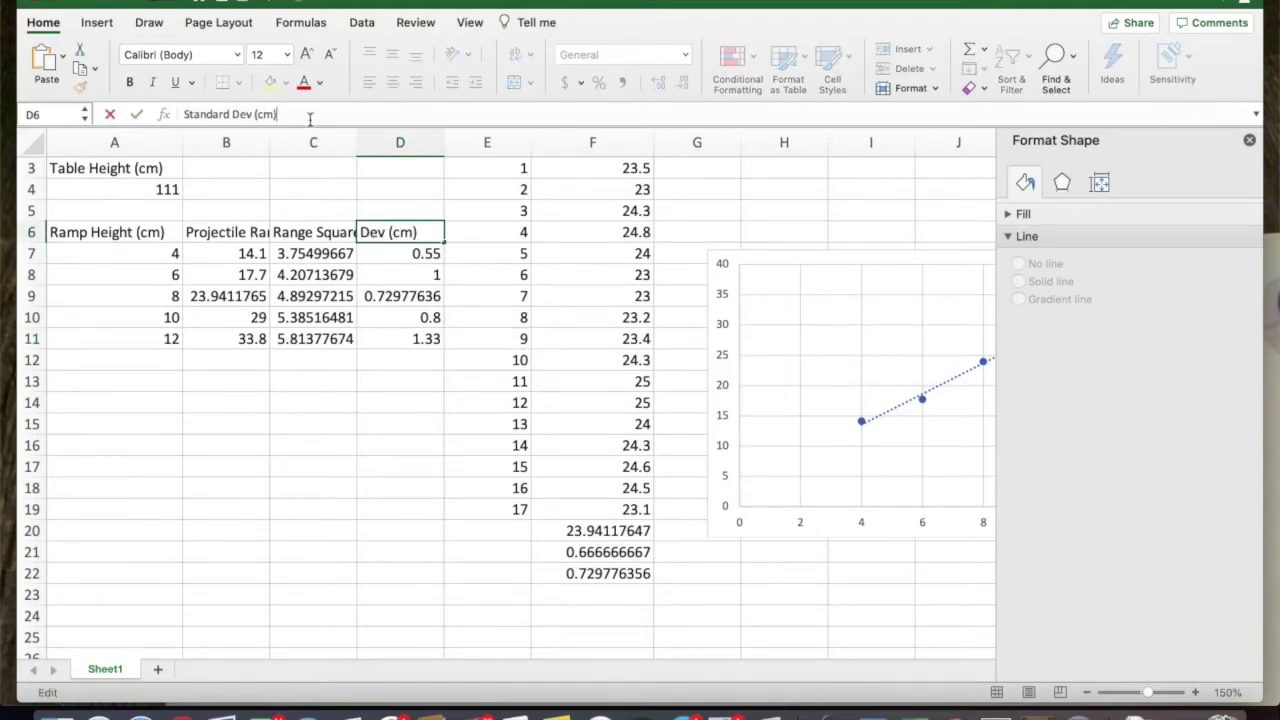
key(Tab)
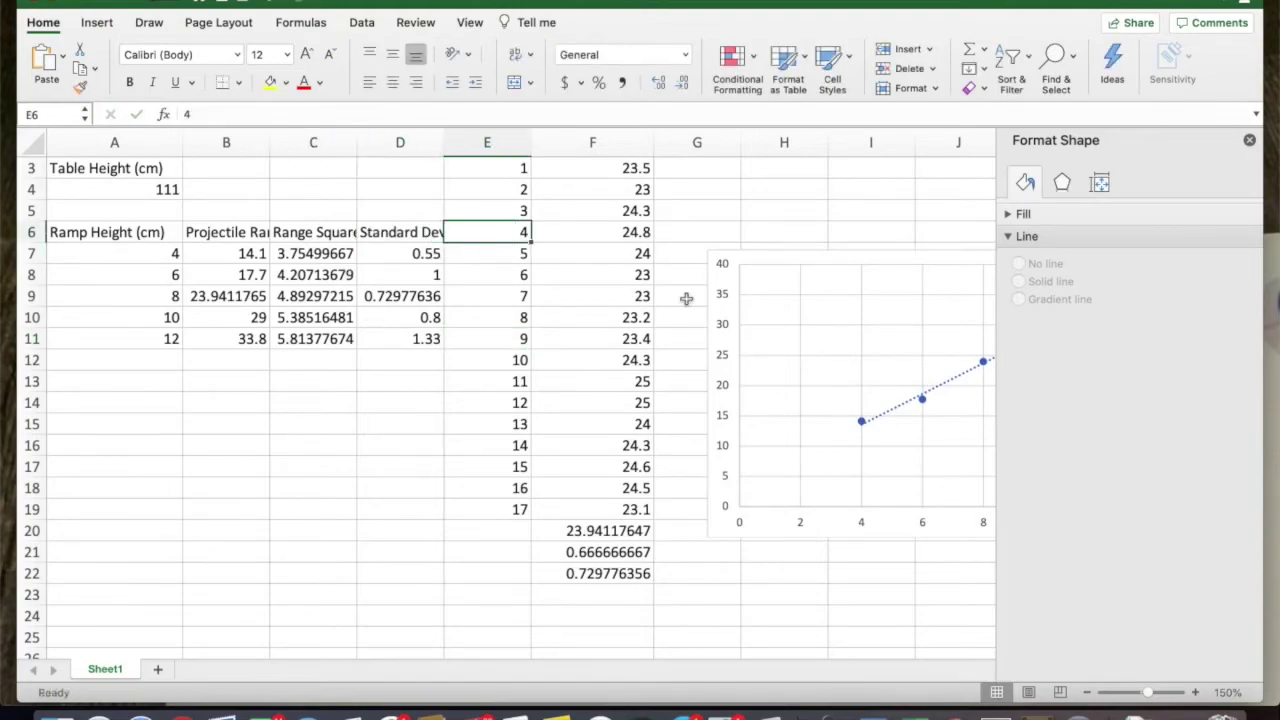
Move the range chart closer to the data table while keeping the standard deviation column uncovered
click(755, 263)
drag(449, 297, 478, 297)
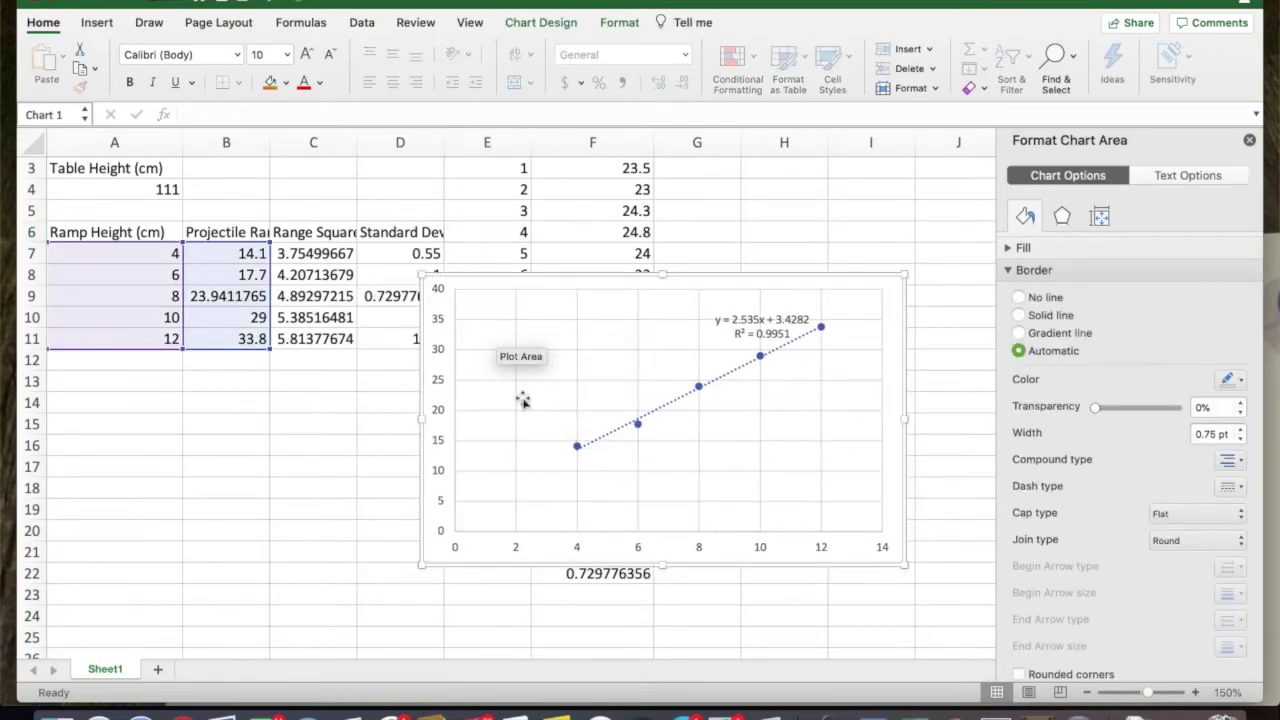
click(376, 446)
click(428, 253)
drag(471, 277, 566, 286)
Change the standard deviations in D7:D11 to 2.55, 3, 2.72977636, 1.8 and 3.33
click(418, 252)
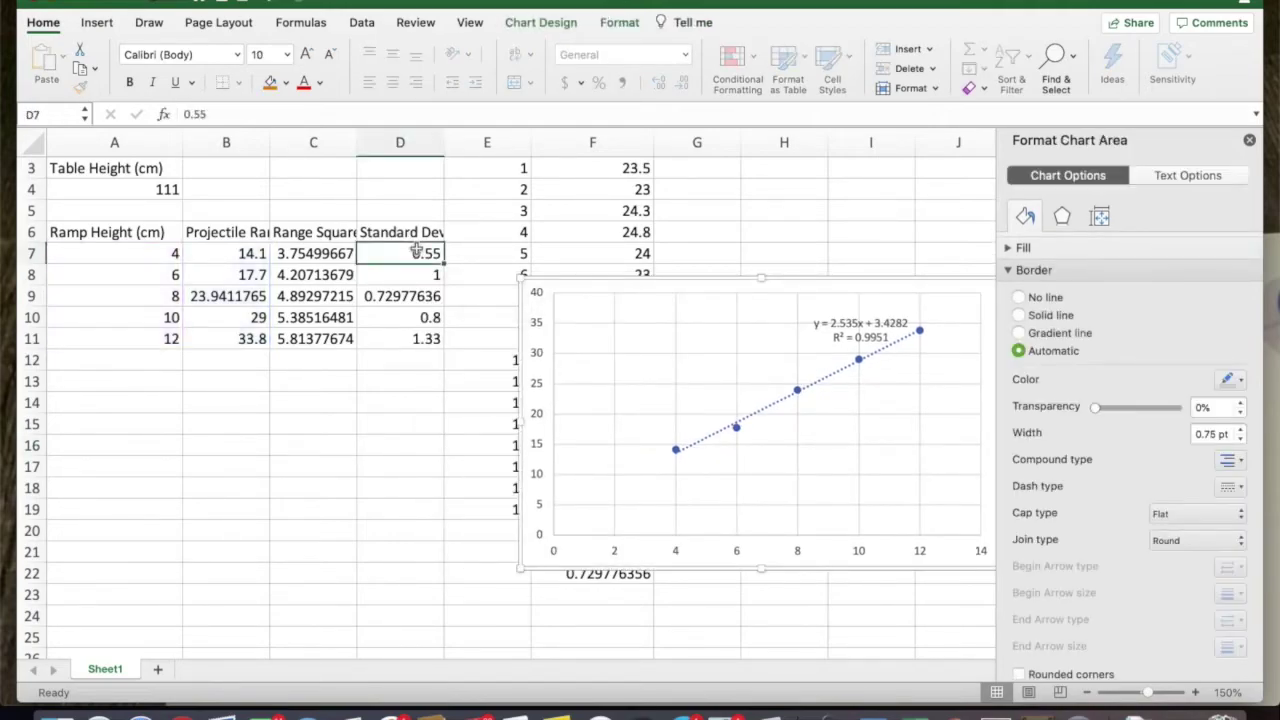
double_click(428, 256)
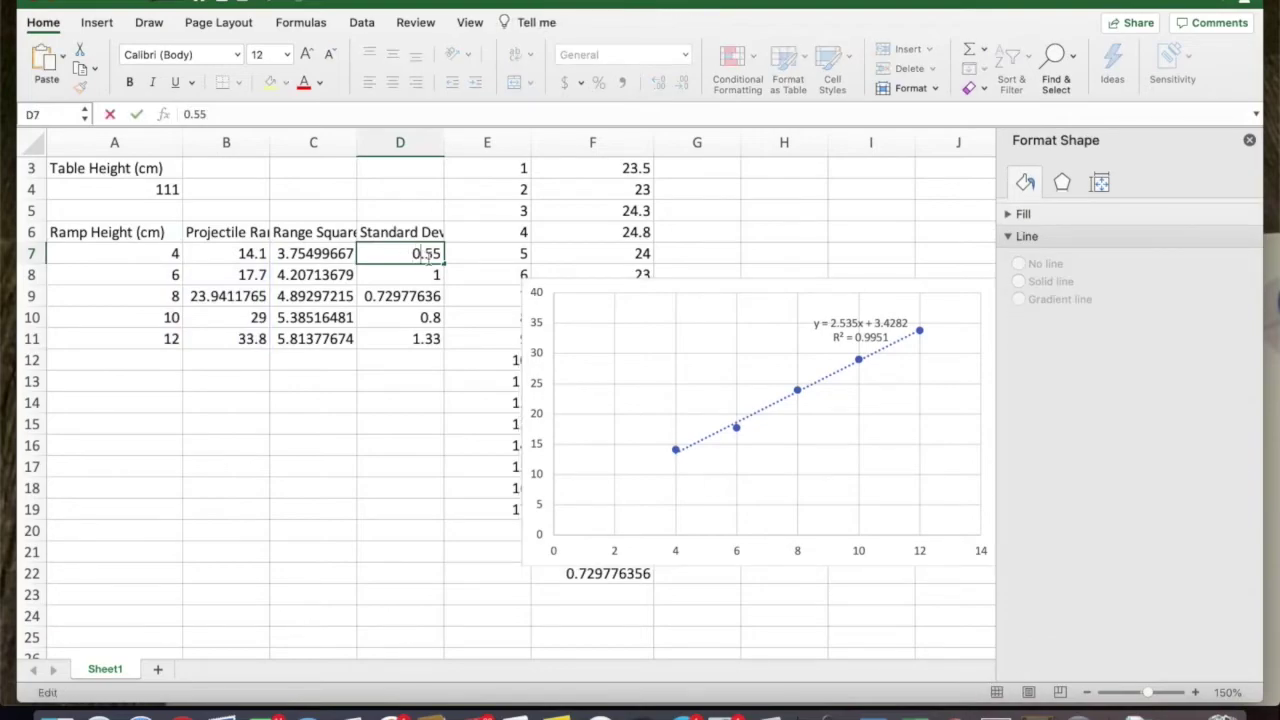
double_click(434, 273)
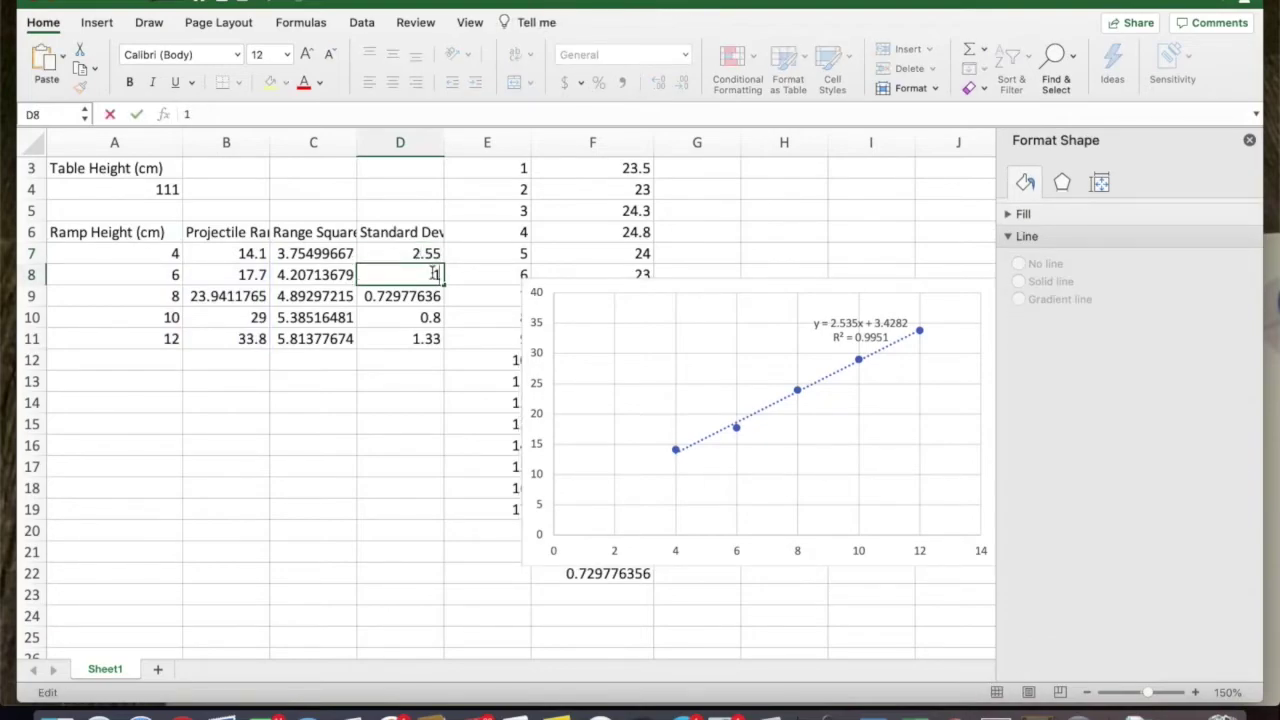
click(376, 295)
double_click(376, 295)
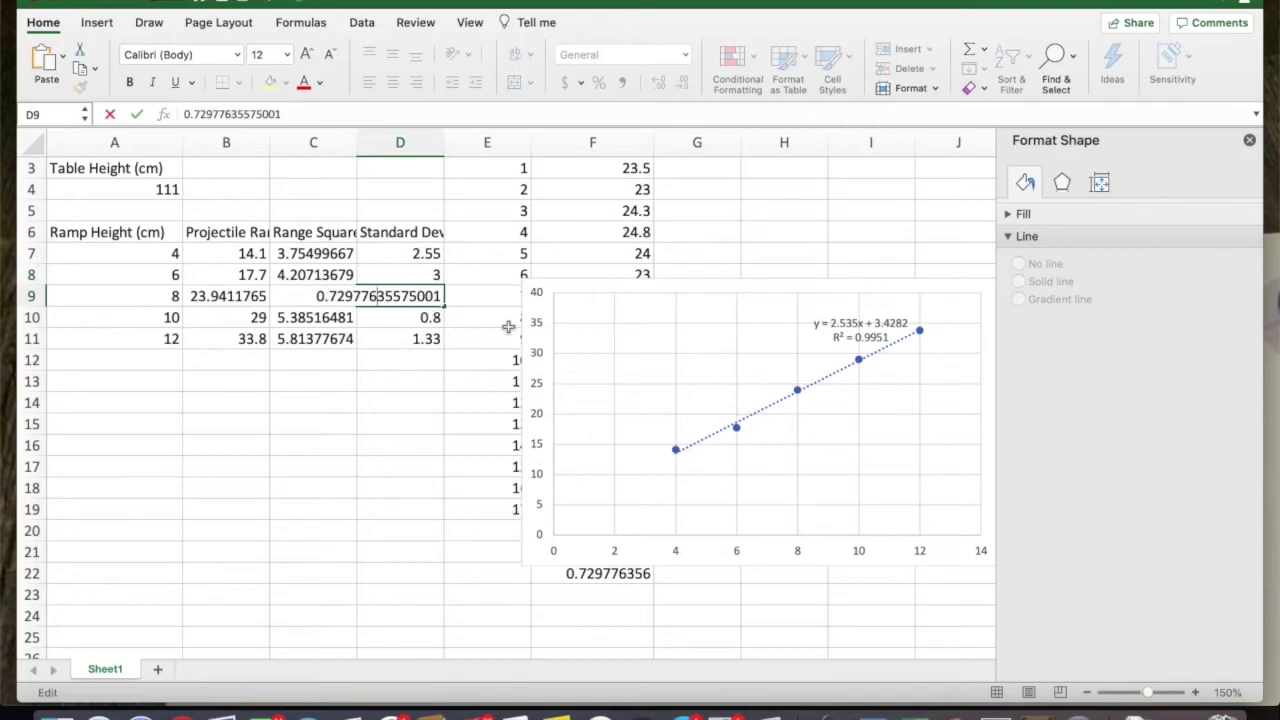
key(BackSpace)
text(2)
double_click(431, 317)
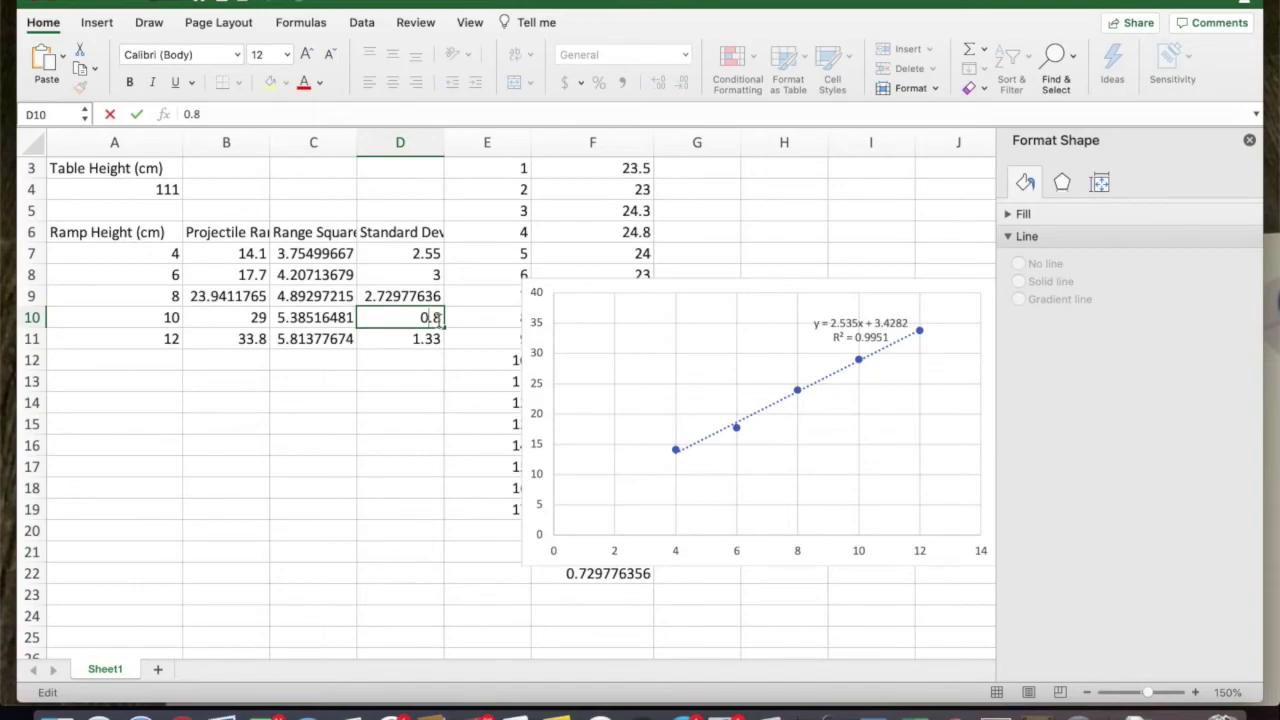
double_click(431, 341)
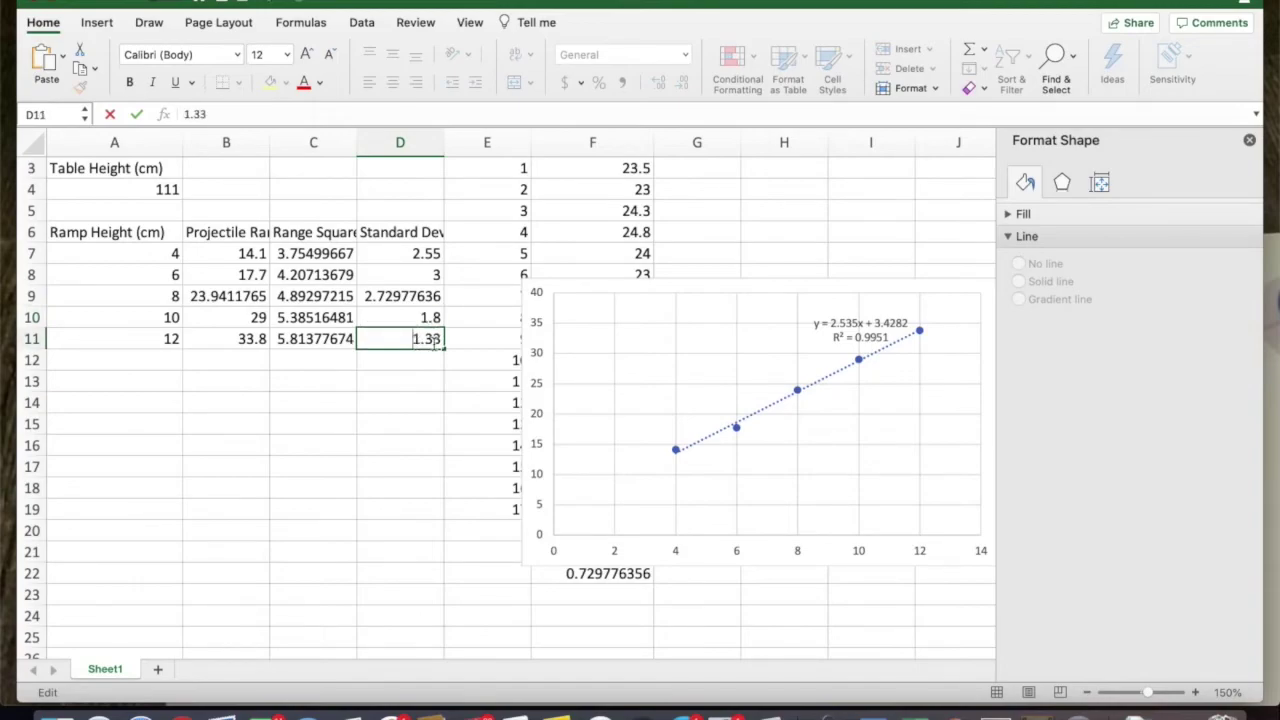
key(Tab)
Reposition the range chart and add error bars to it with the detailed error bar options open
drag(553, 287, 335, 247)
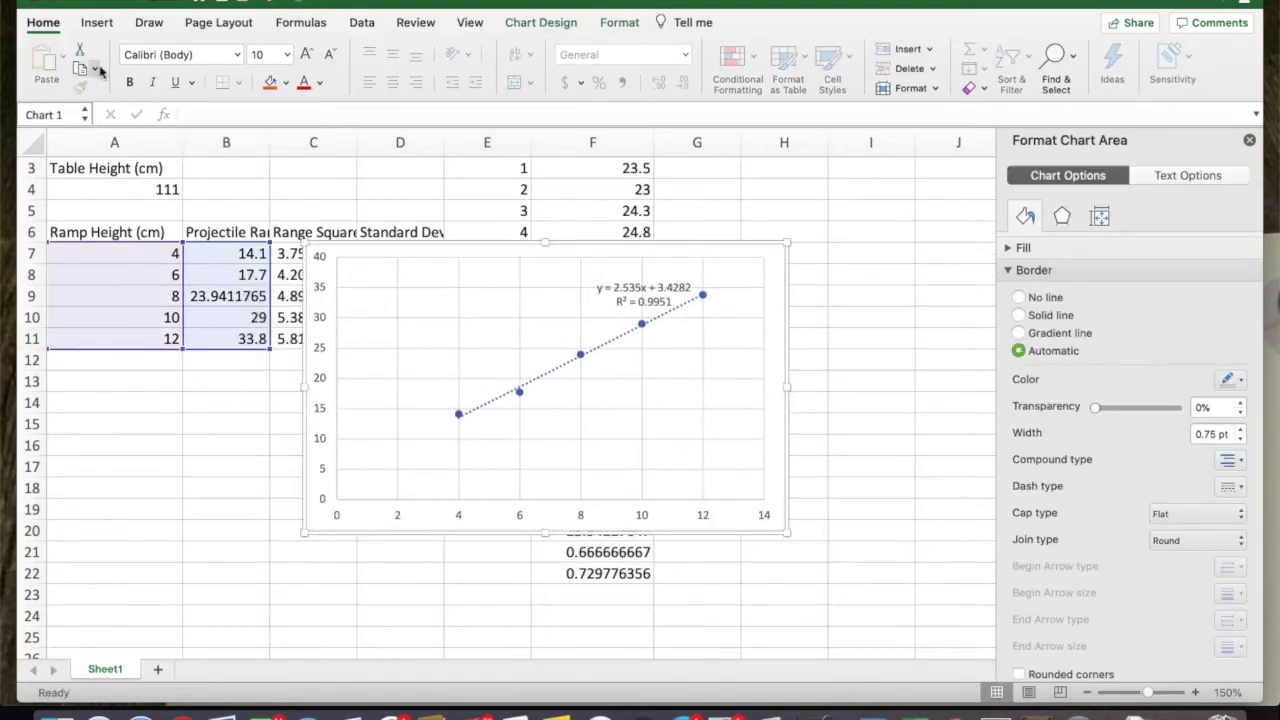
click(541, 22)
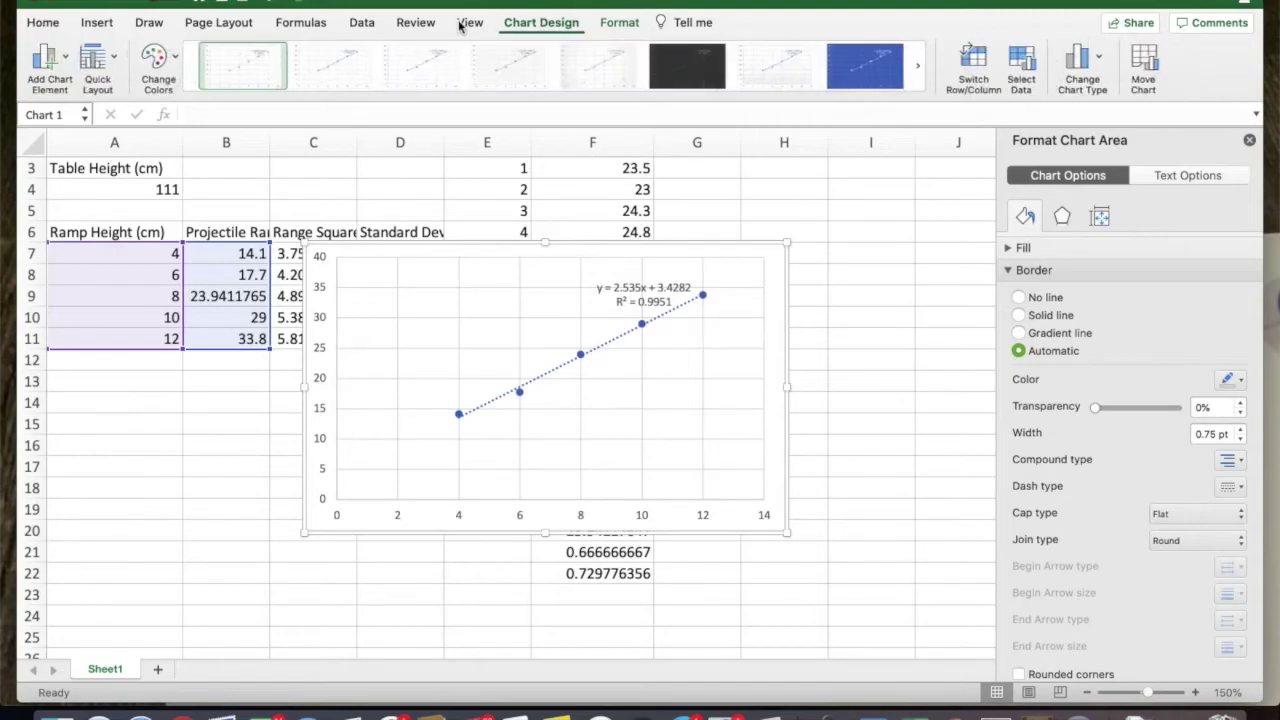
click(46, 60)
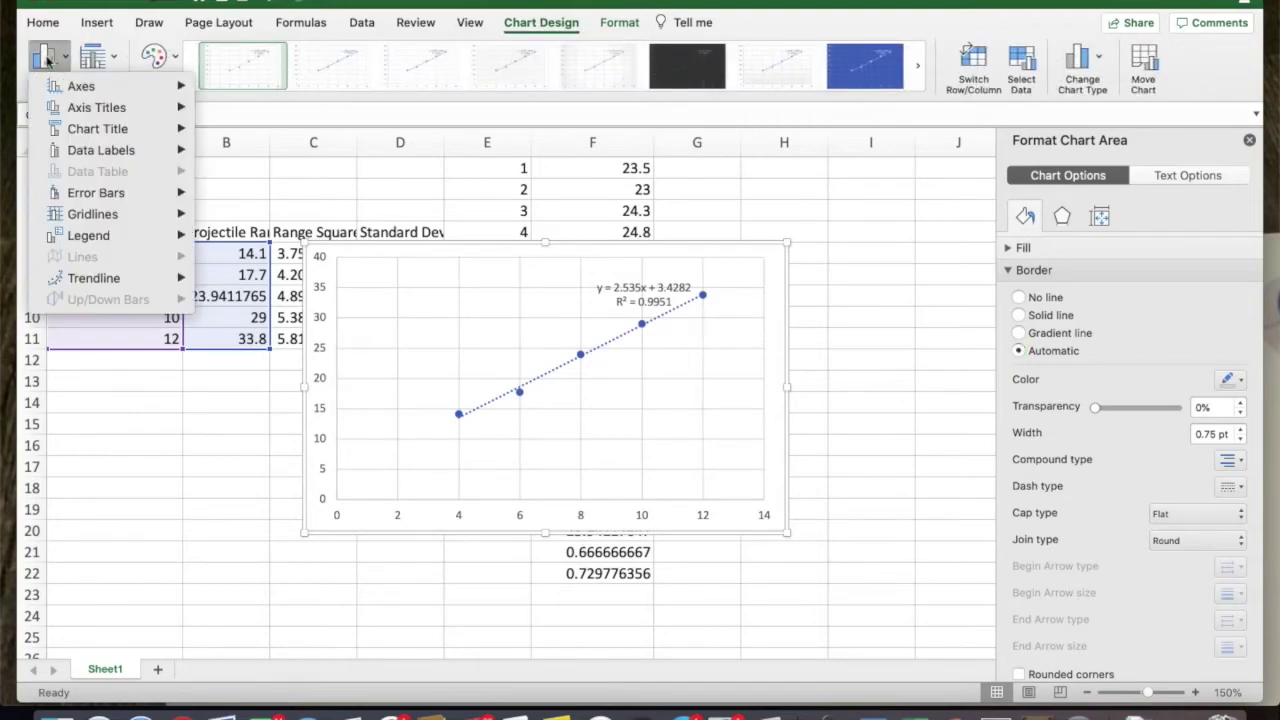
mouse_move(137, 190)
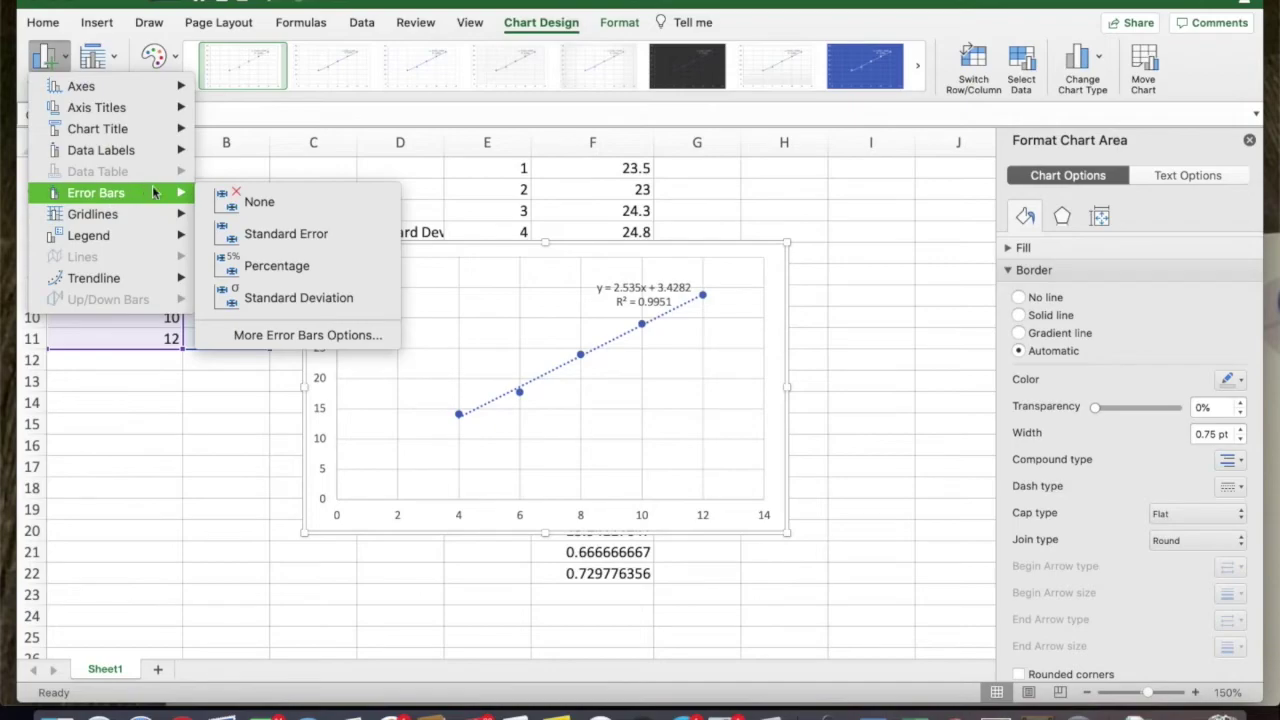
click(286, 335)
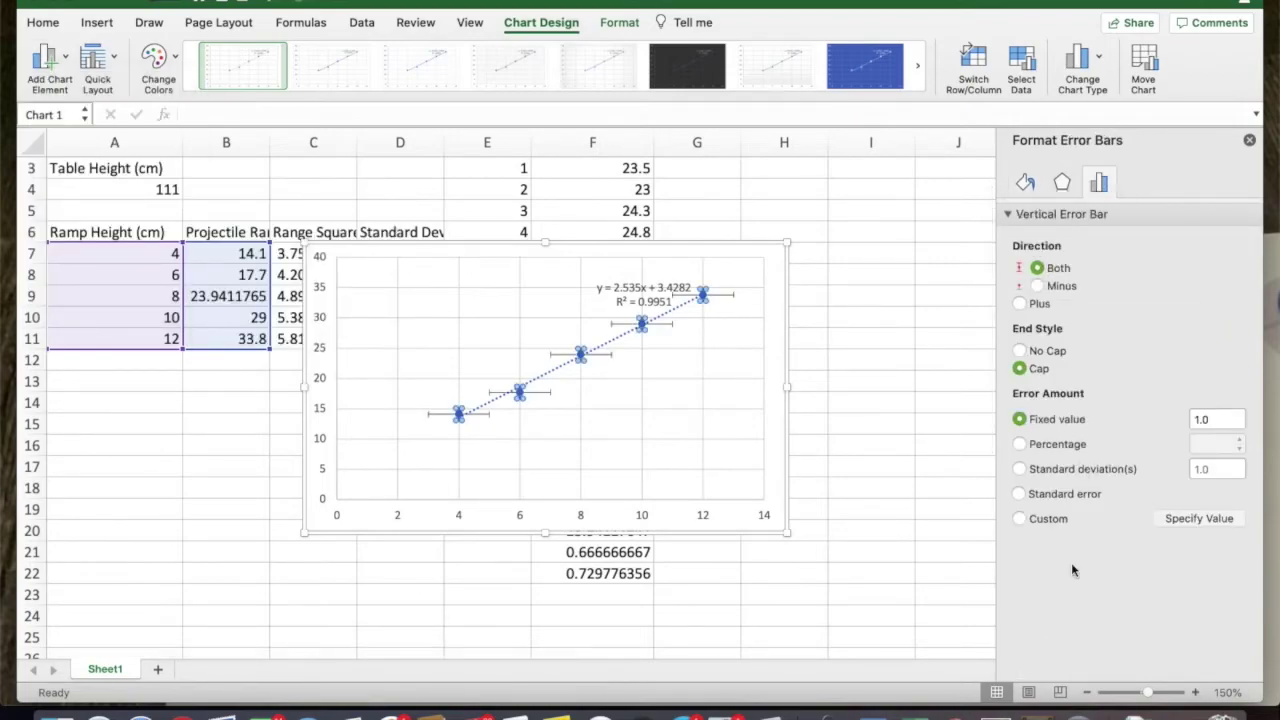
Set the vertical error bars' error amount to Custom, and dismiss the custom value entry
click(1020, 519)
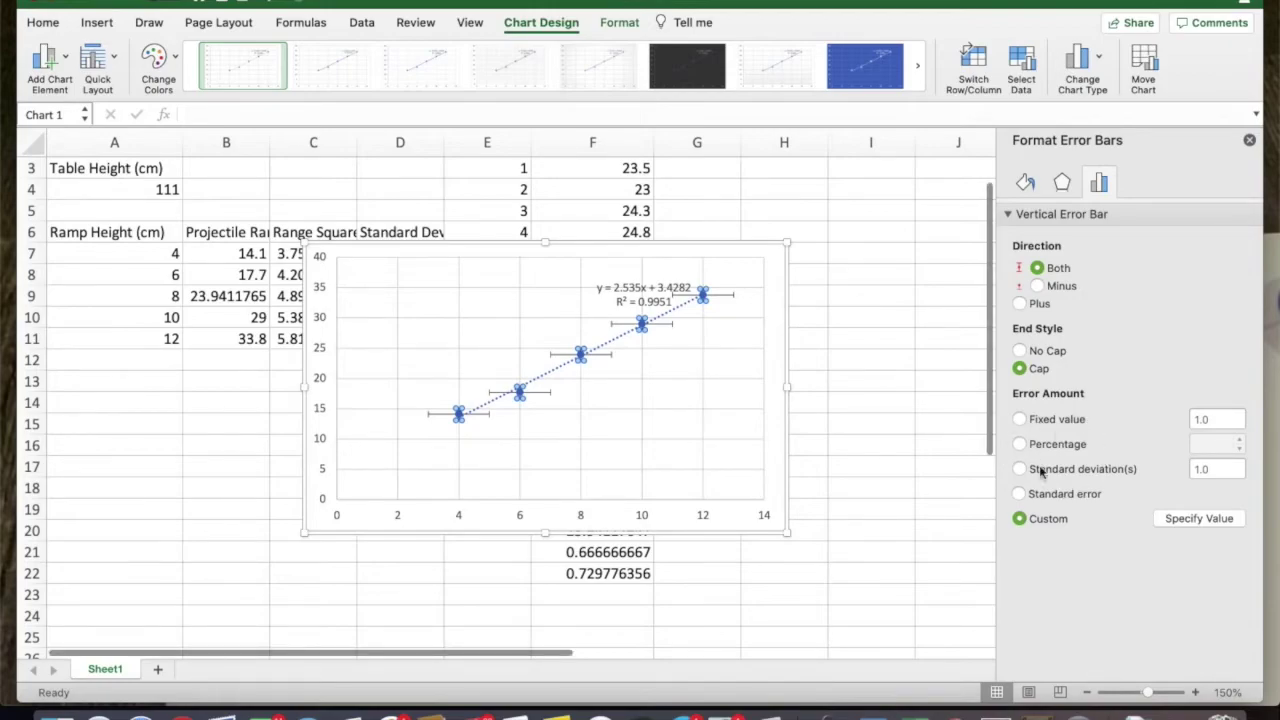
click(1197, 518)
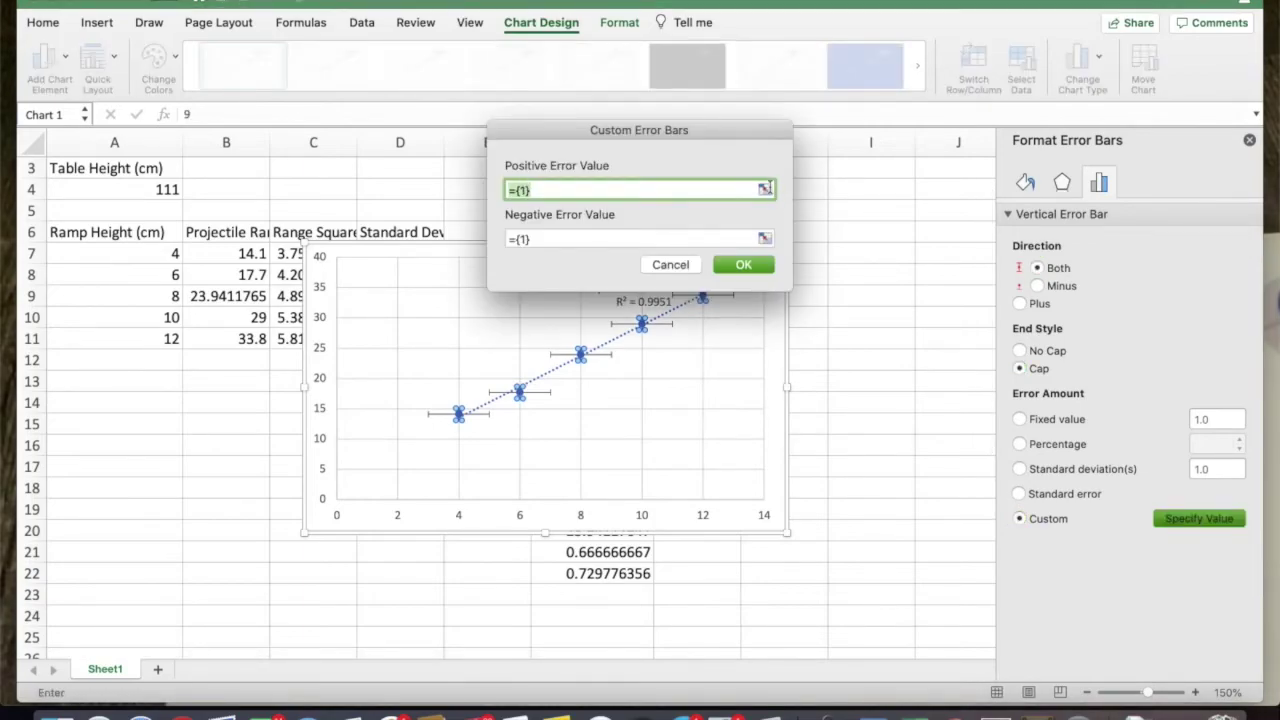
click(670, 264)
Move the range chart clear of column D and delete its horizontal error bars
drag(443, 249, 600, 188)
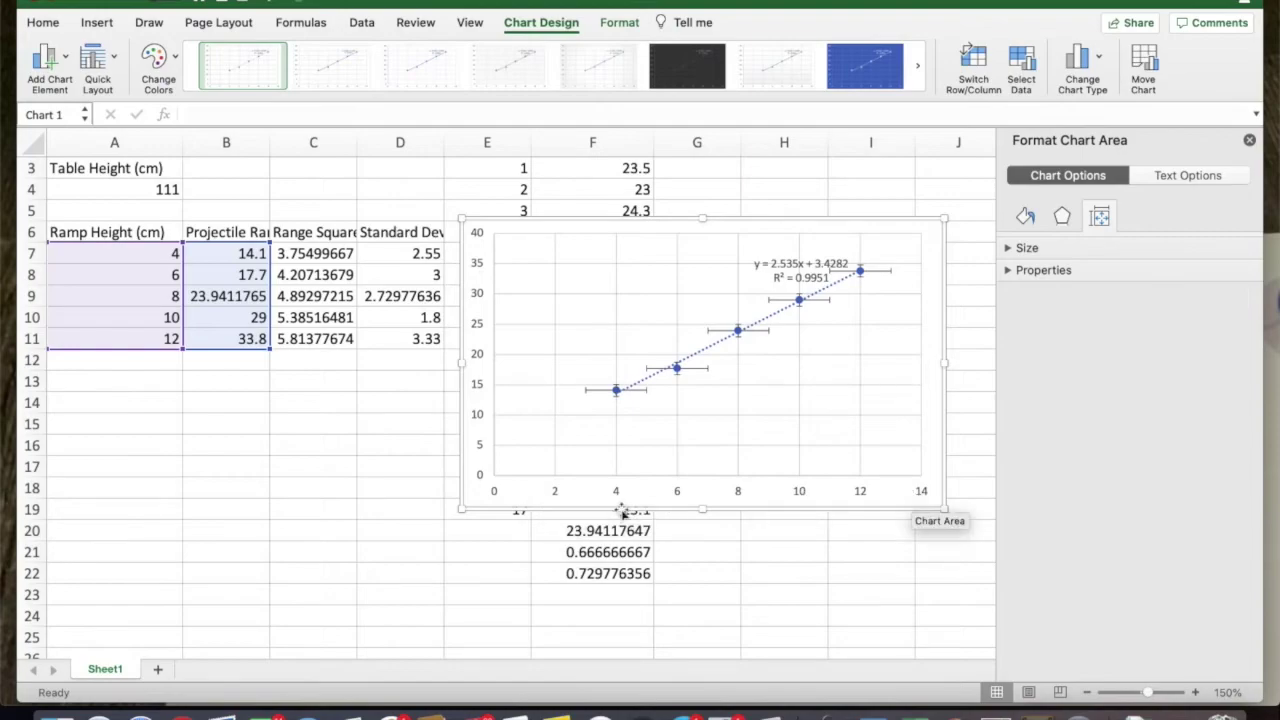
click(700, 373)
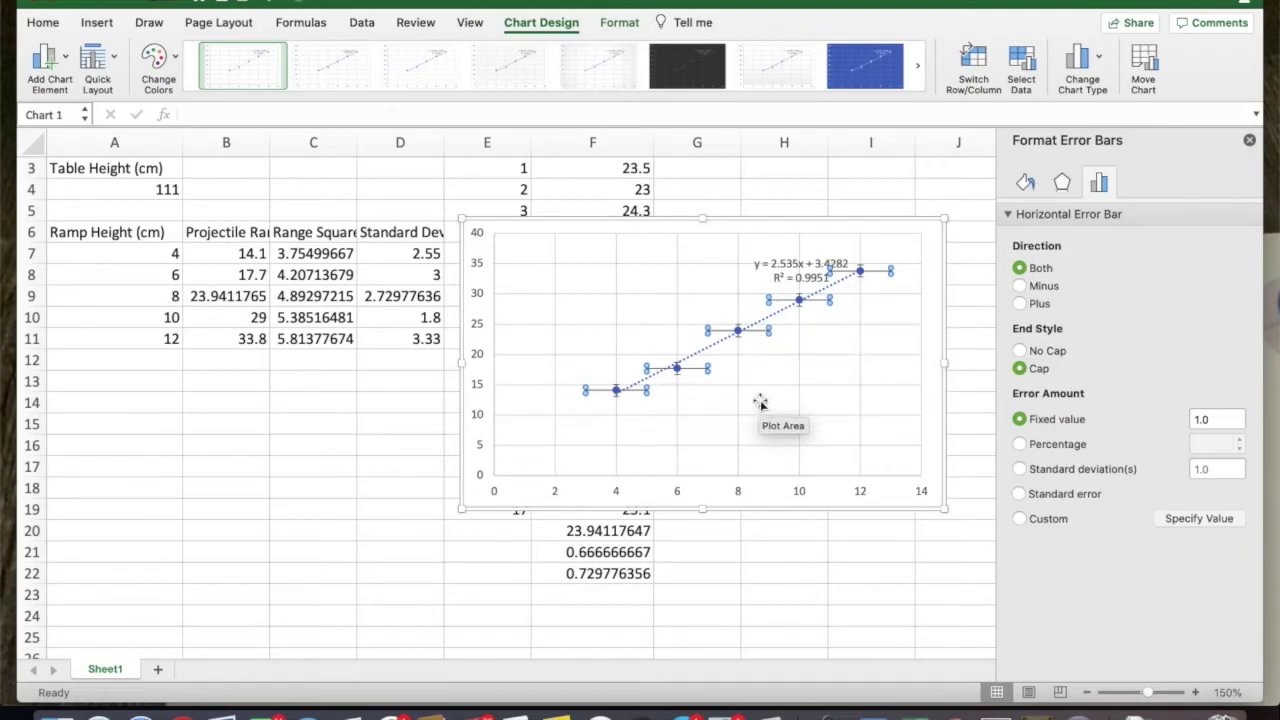
key(Escape)
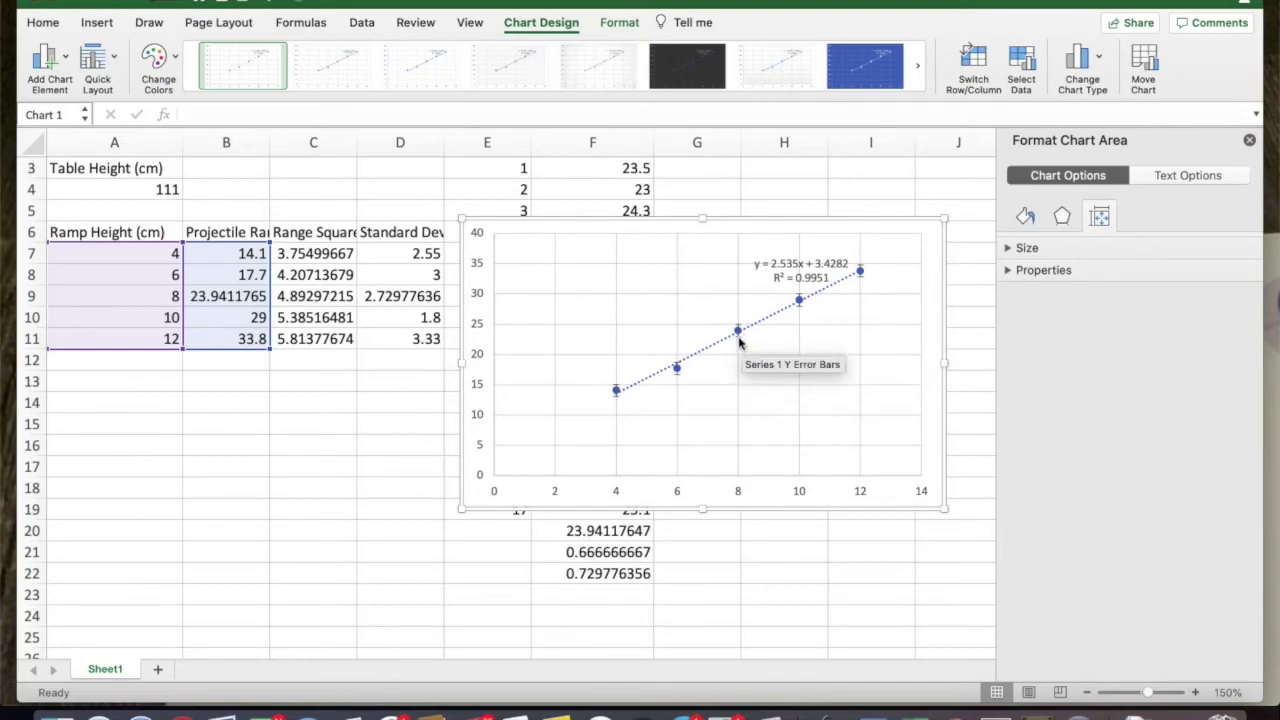
Set both the positive and negative custom error values of the vertical error bars to the standard deviations in D7:D11
click(740, 343)
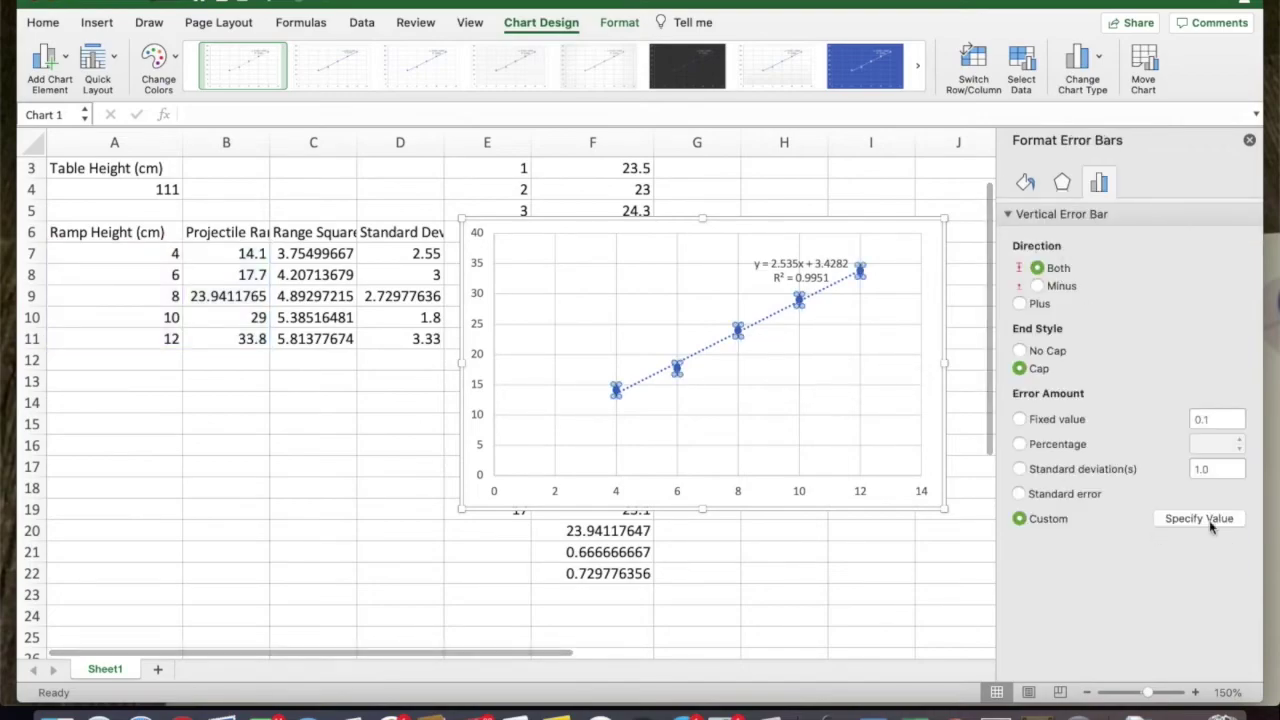
click(1205, 519)
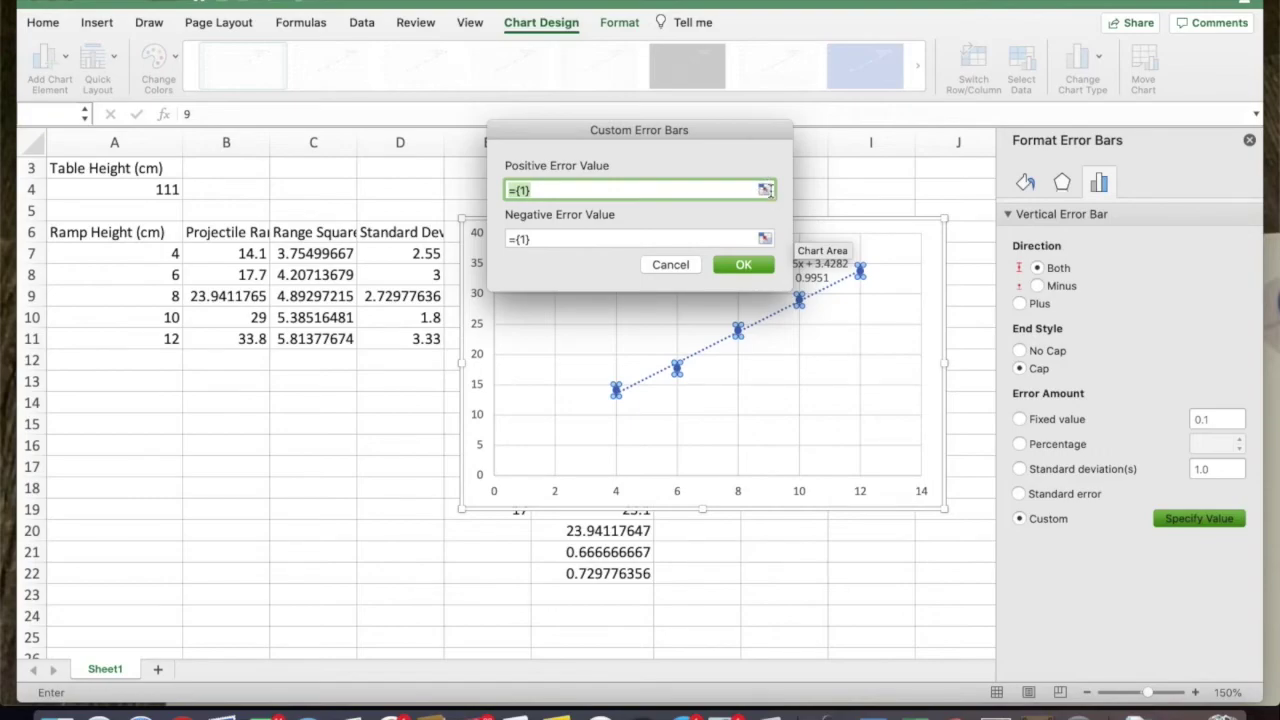
click(764, 190)
drag(424, 258, 440, 340)
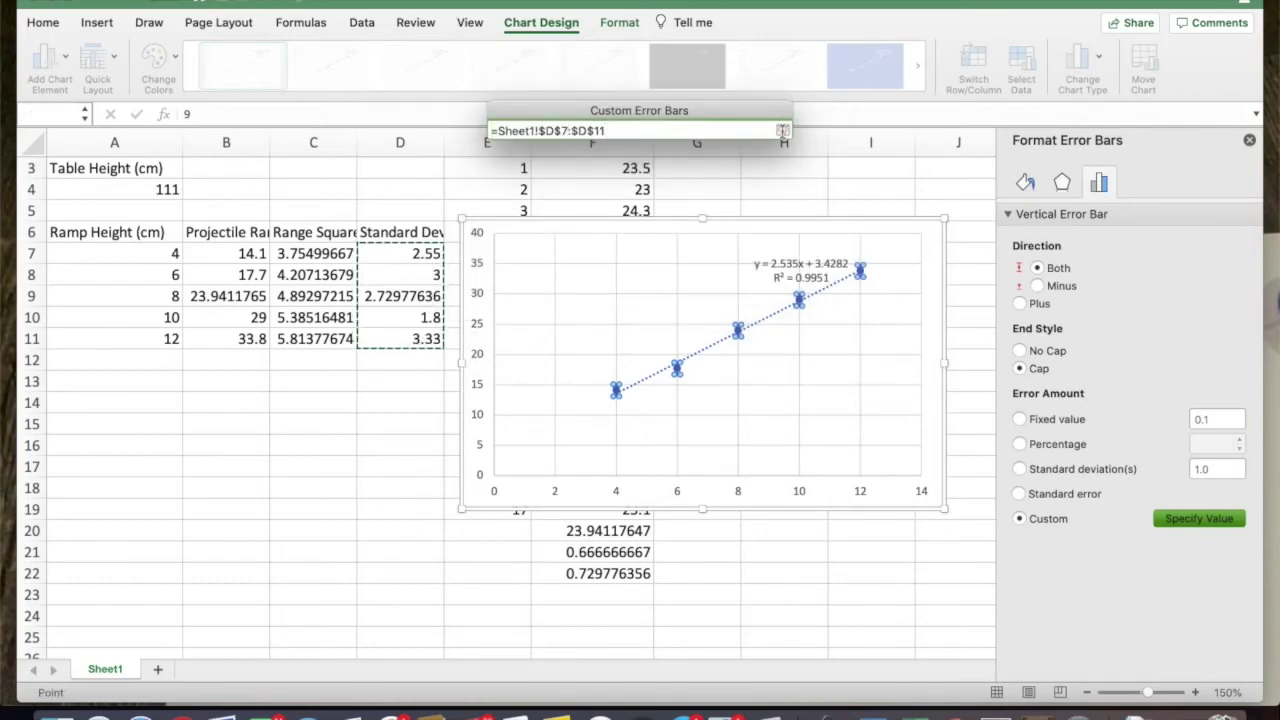
click(783, 131)
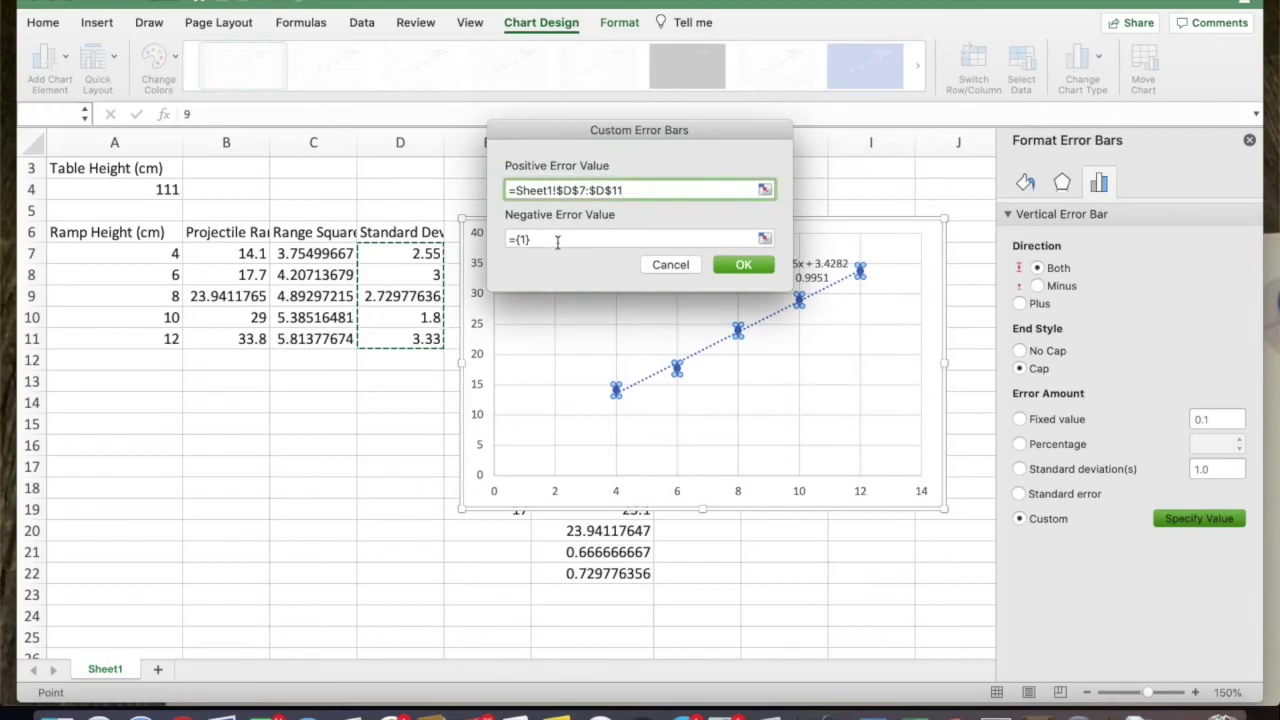
click(765, 240)
drag(425, 253, 440, 340)
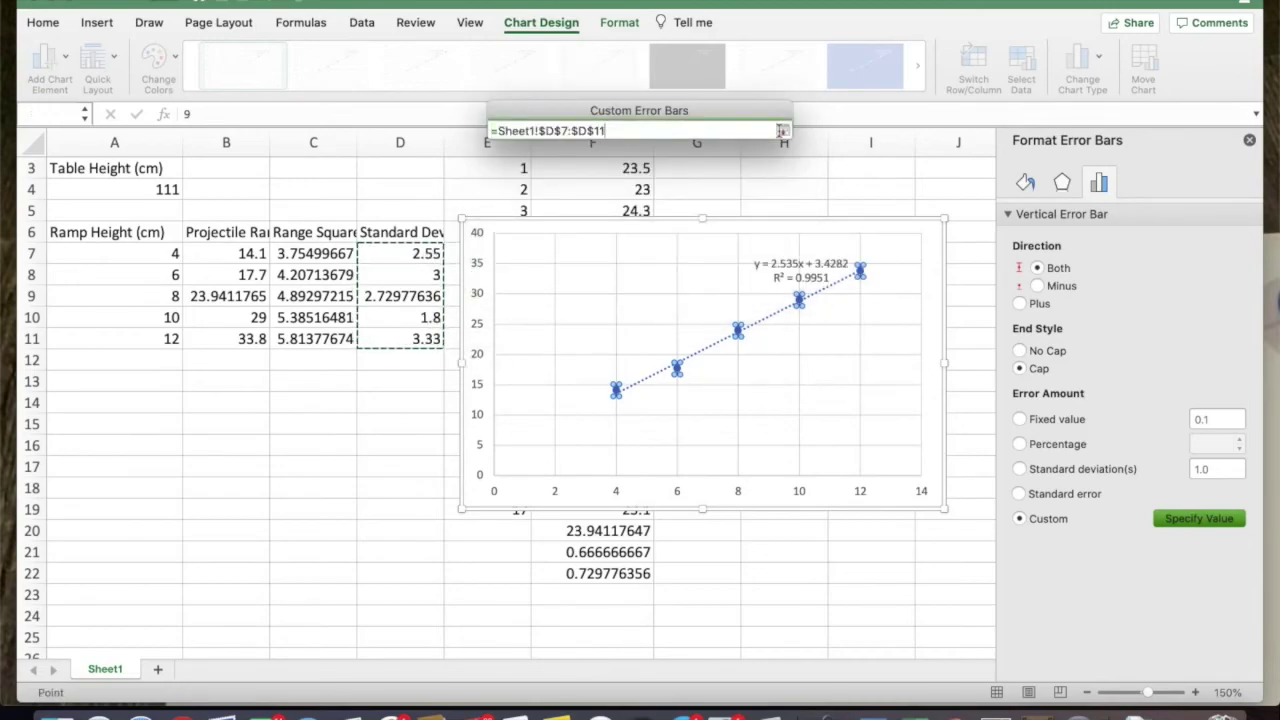
click(783, 131)
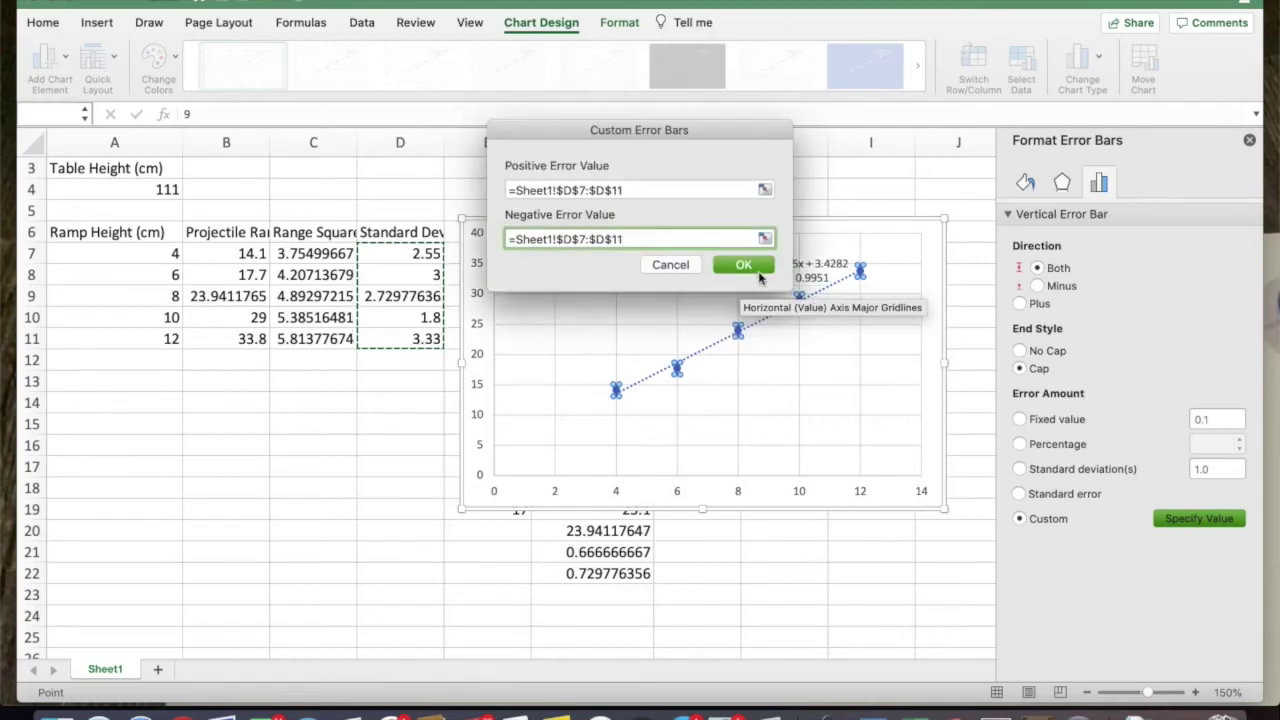
click(743, 265)
click(819, 579)
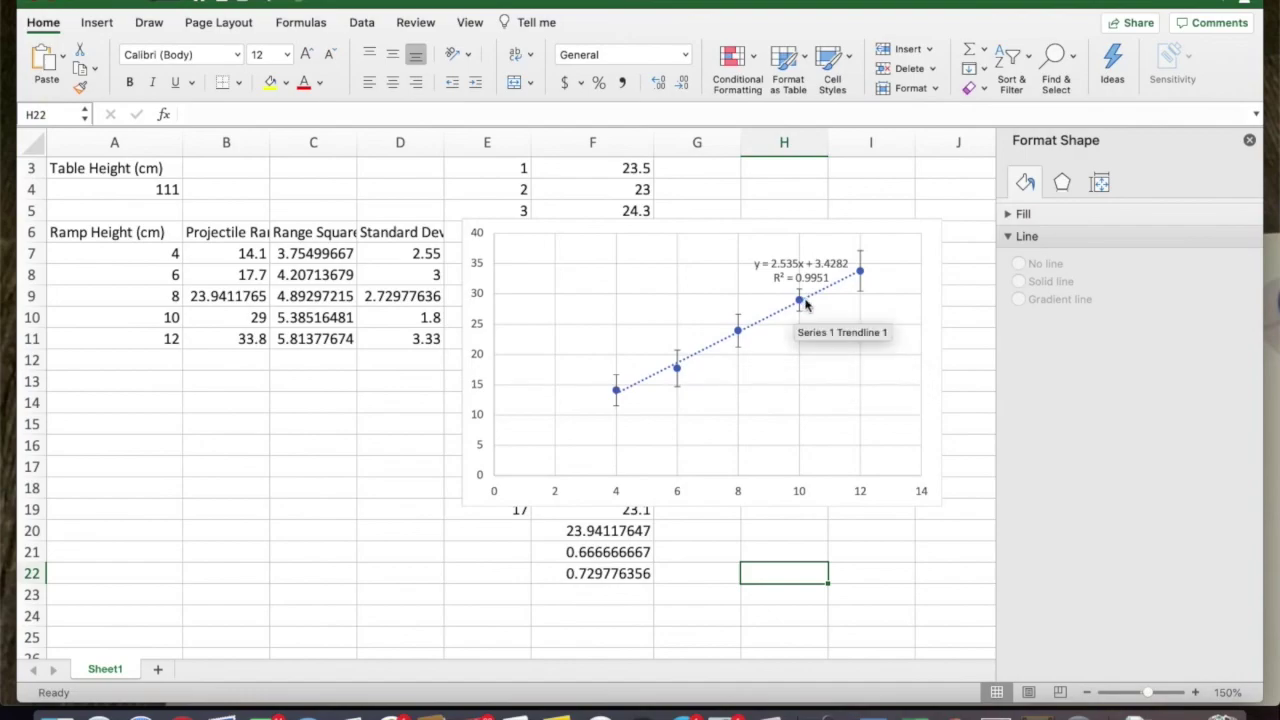
click(935, 1)
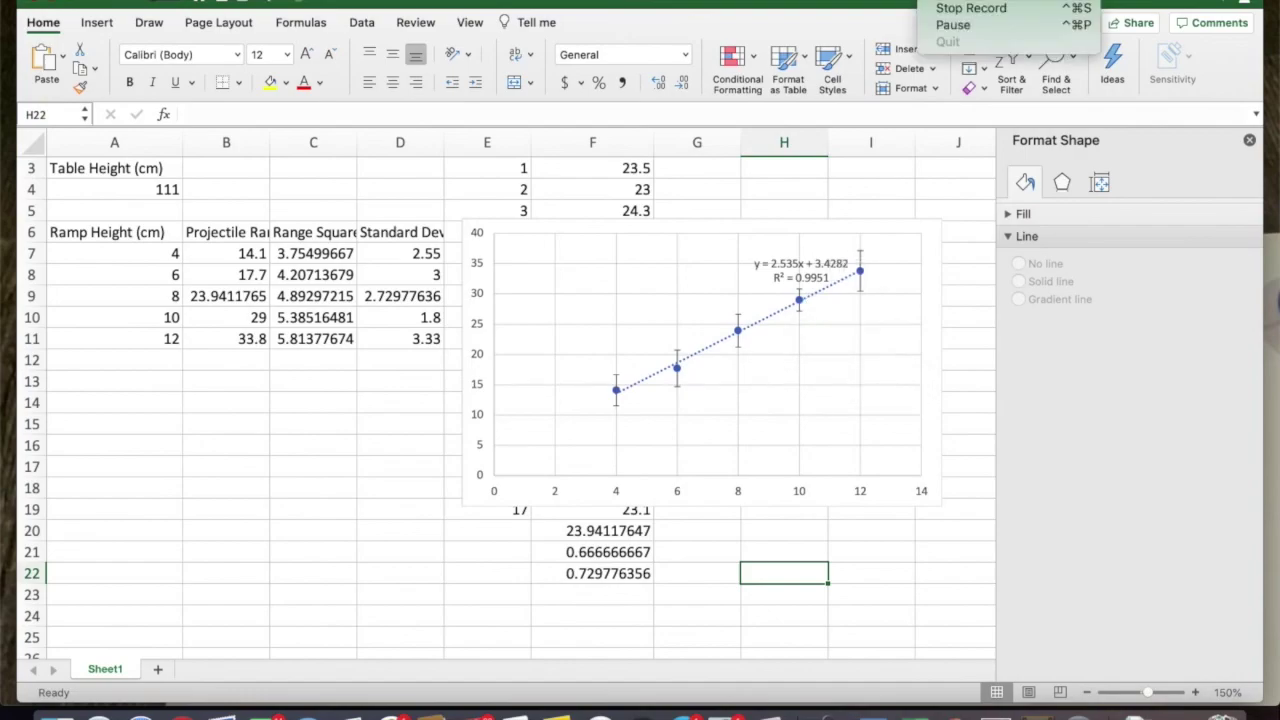